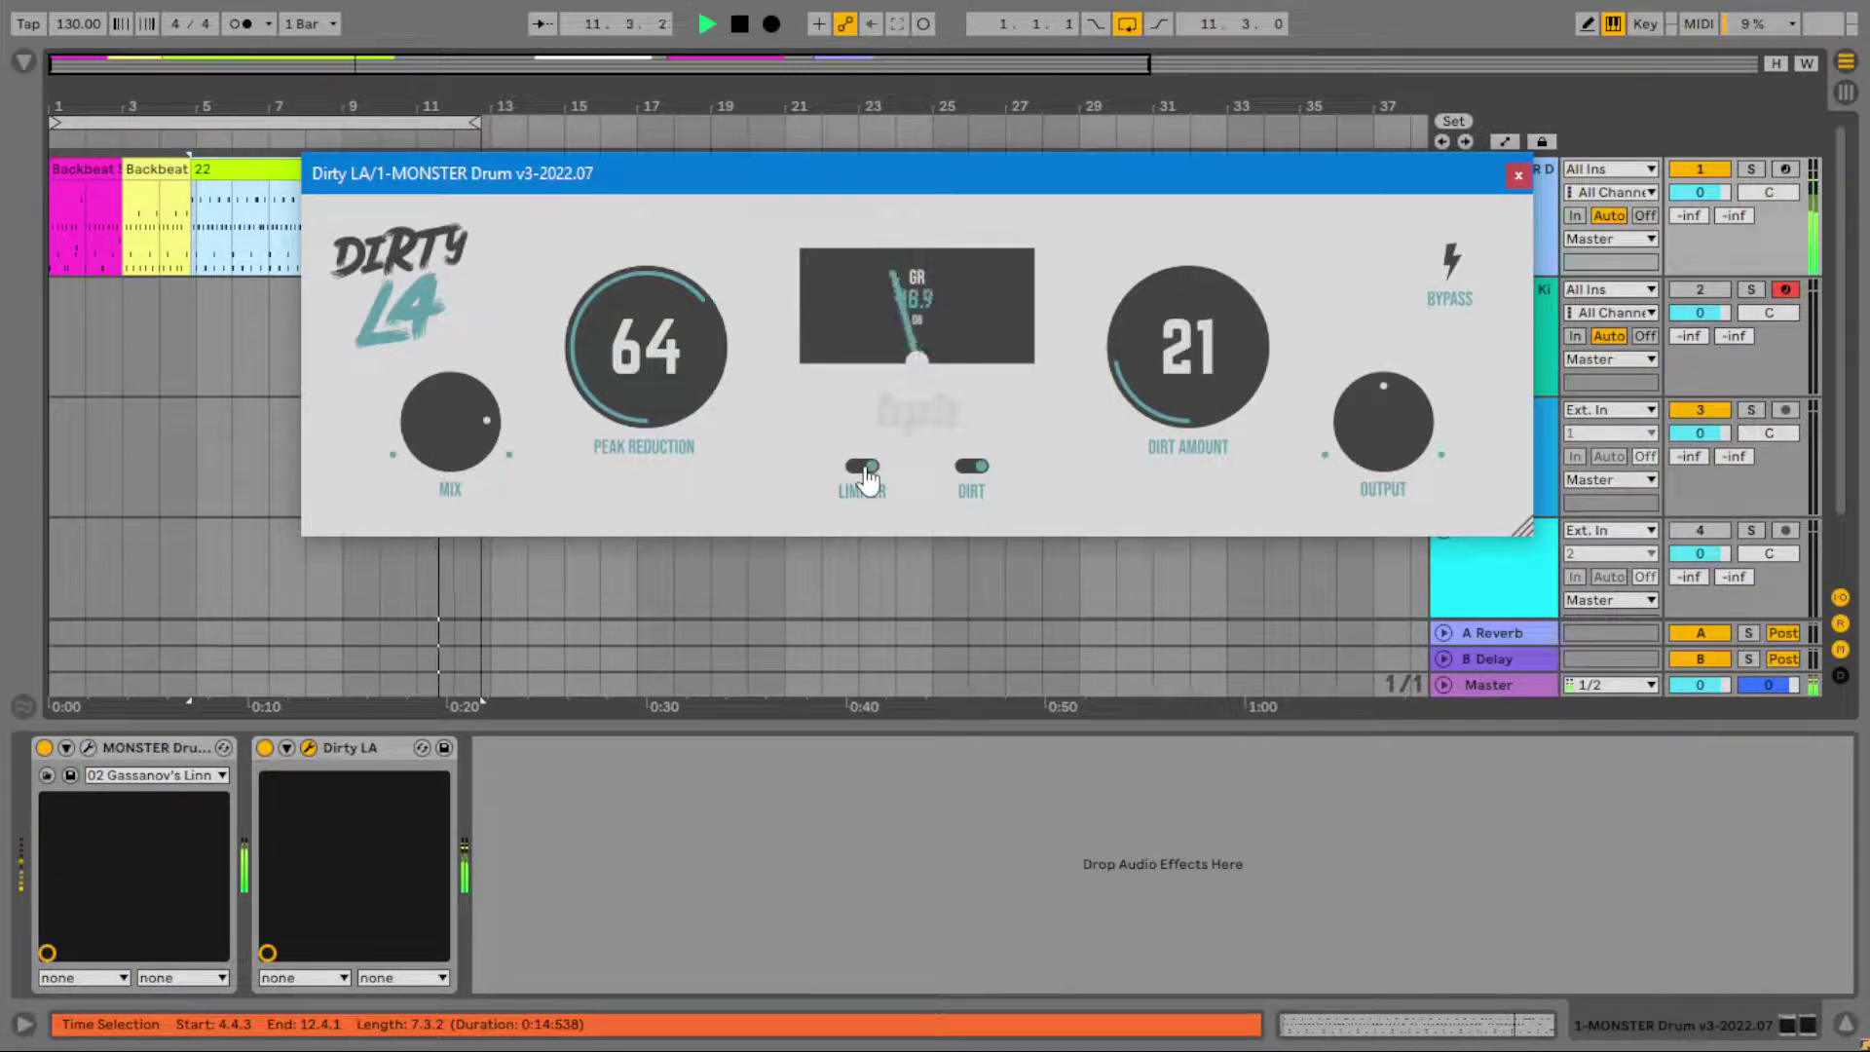
# - Set Dirty LA's Dirt Amount to 32 and Peak Reduction to 17, and audition the drums with Dirt switched off
pyautogui.moveTo(1157, 418); pyautogui.dragTo(1175, 375)
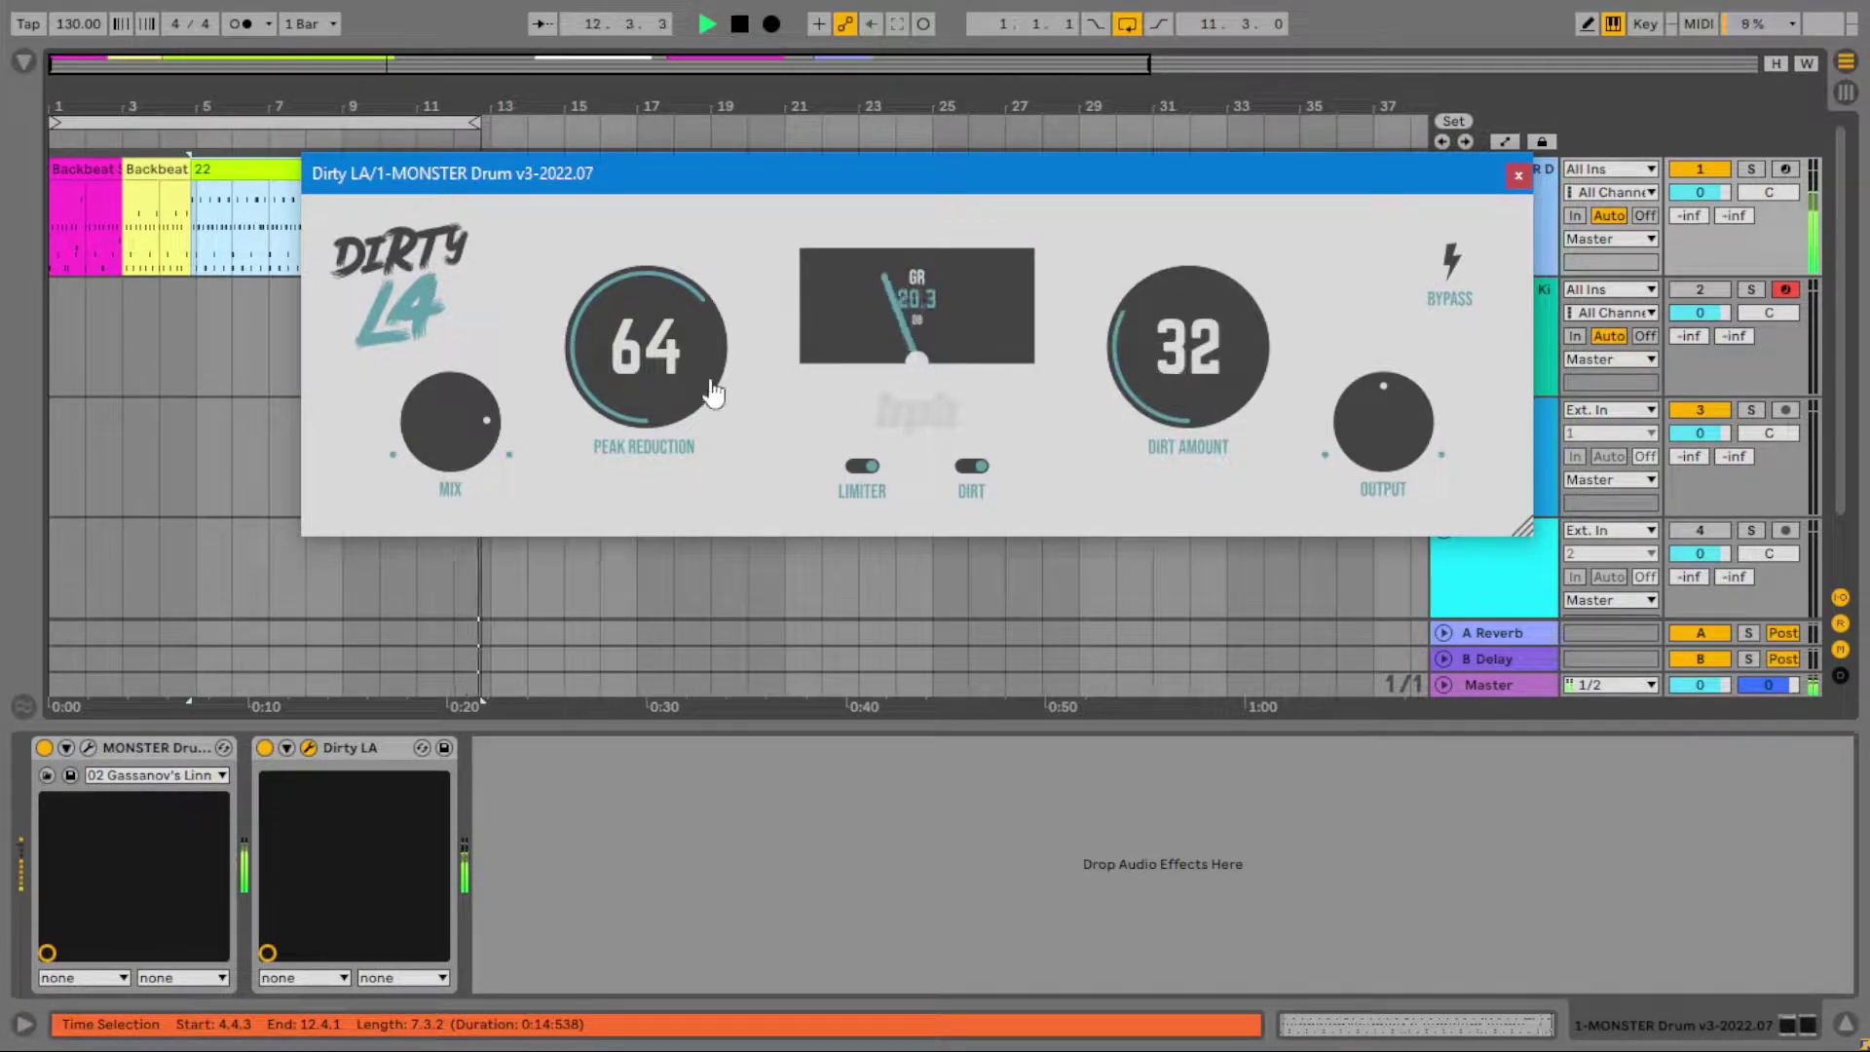
pyautogui.click(637, 417)
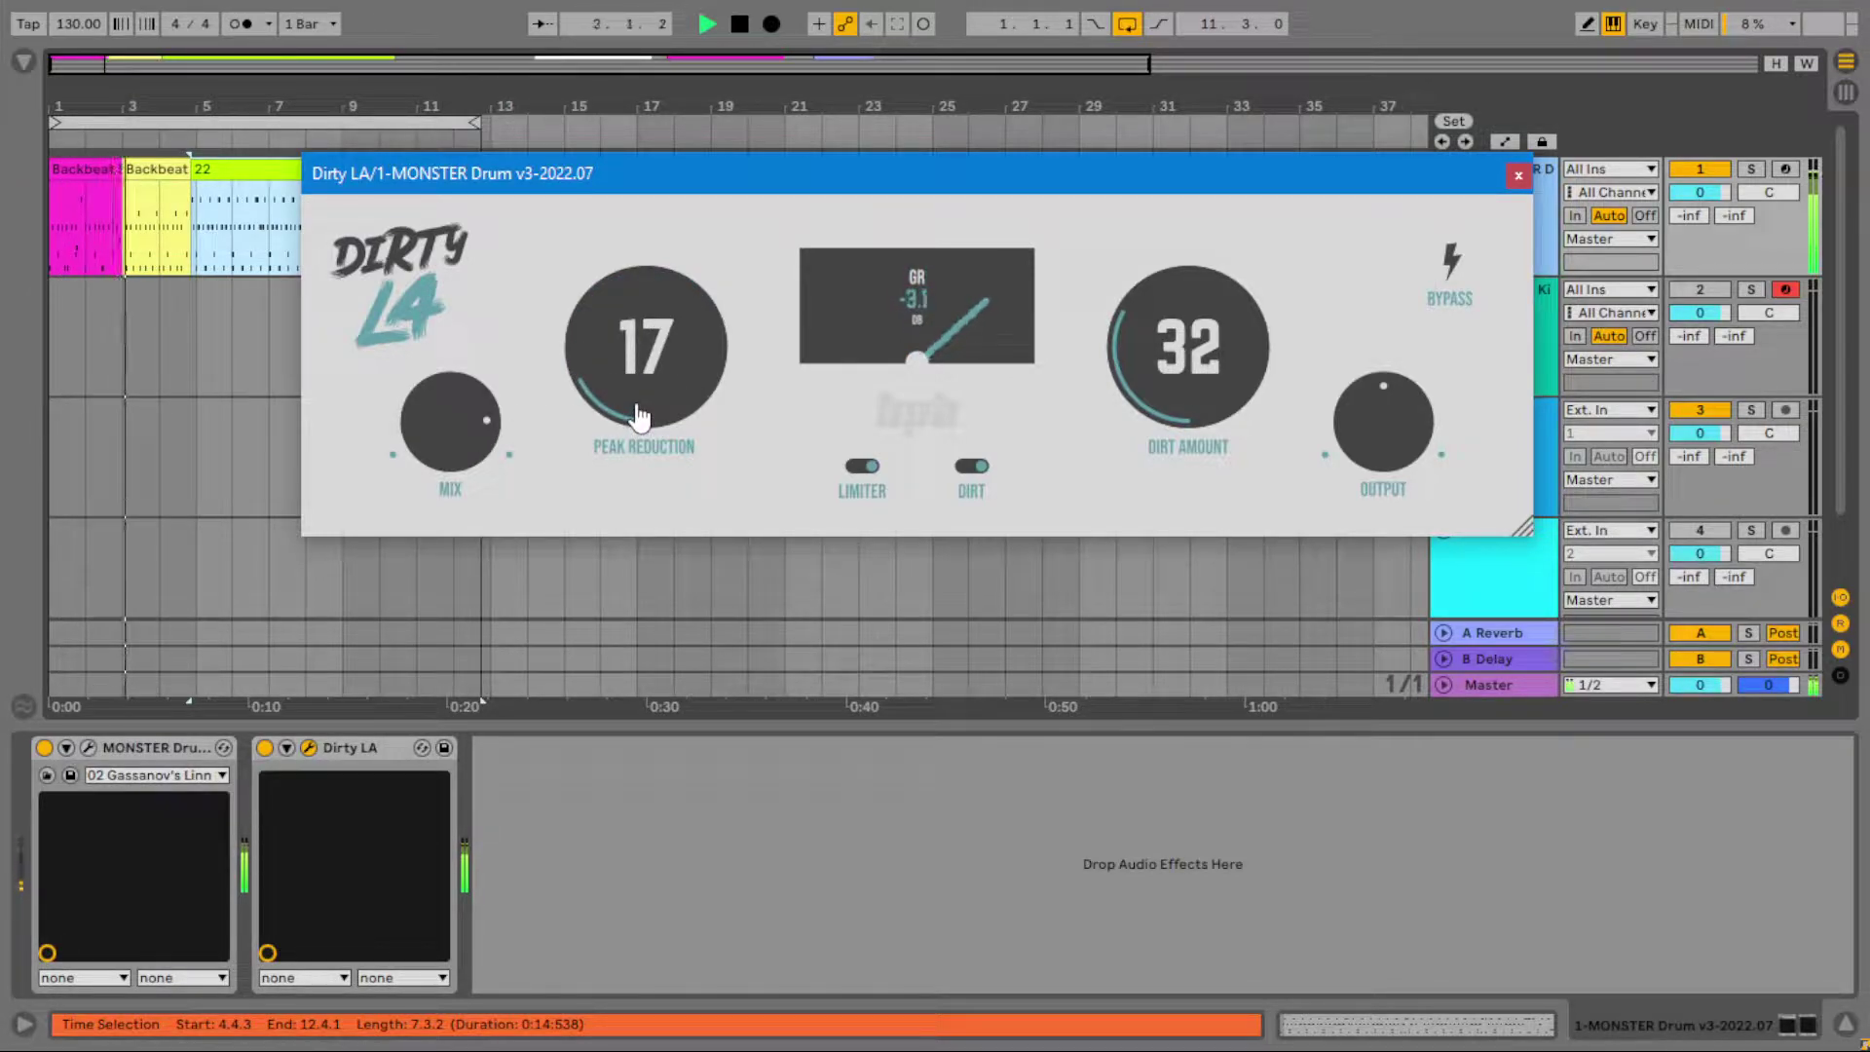
pyautogui.click(972, 467)
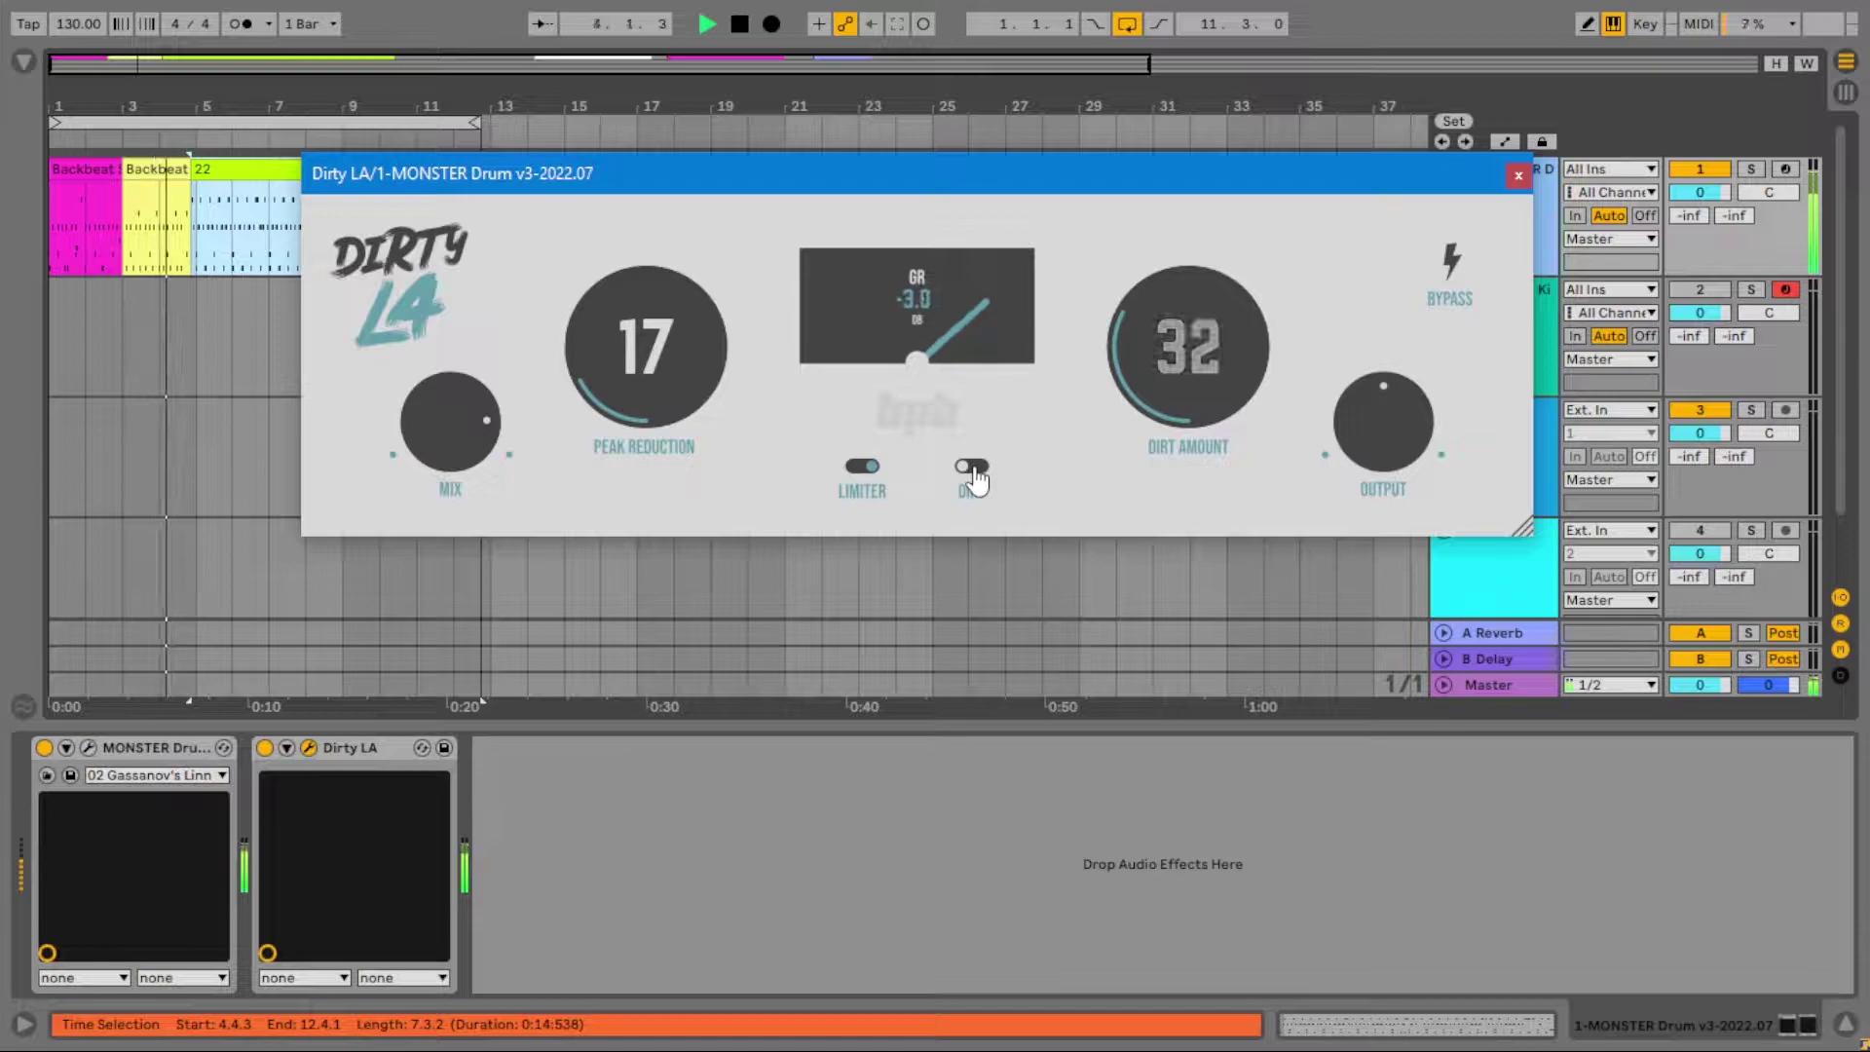
pyautogui.click(1454, 266)
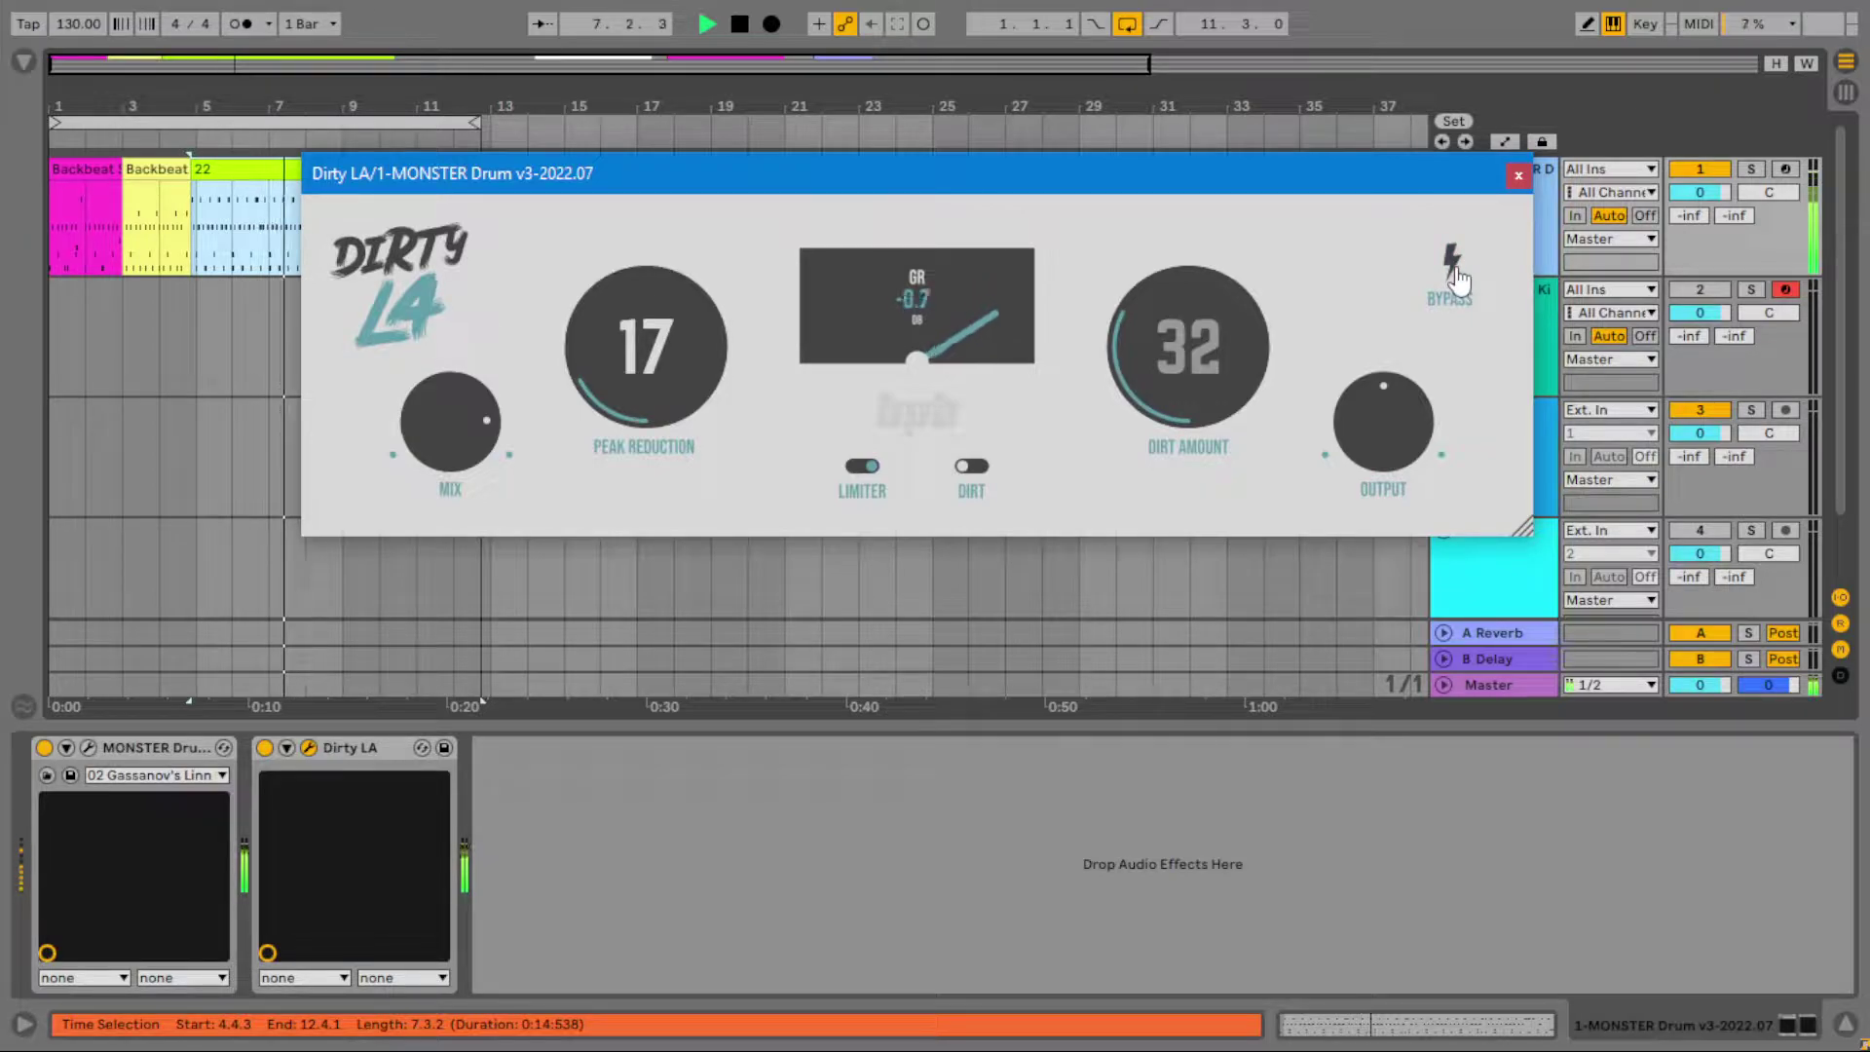
# - Load the 03 Groovebox Story Kit and process it with Peak Reduction at 14, Dirt on and a slightly lower Mix
pyautogui.click(167, 773)
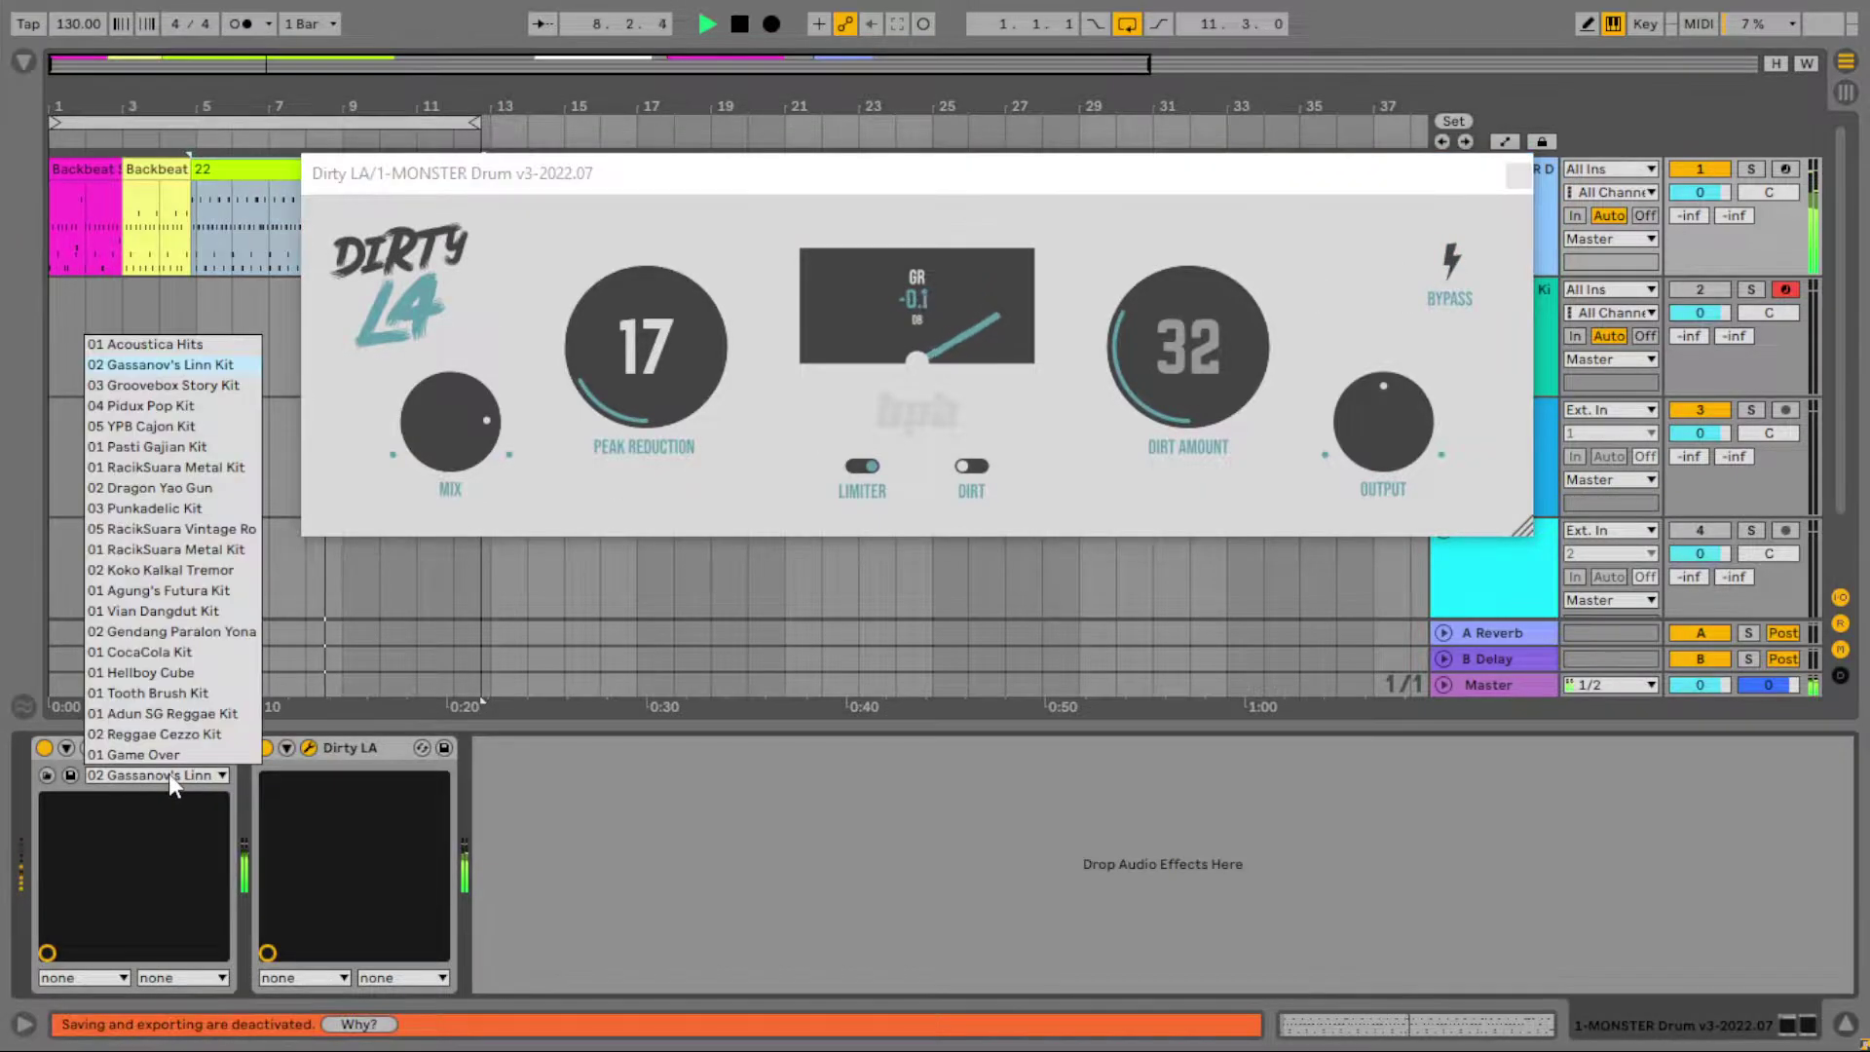
pyautogui.click(181, 385)
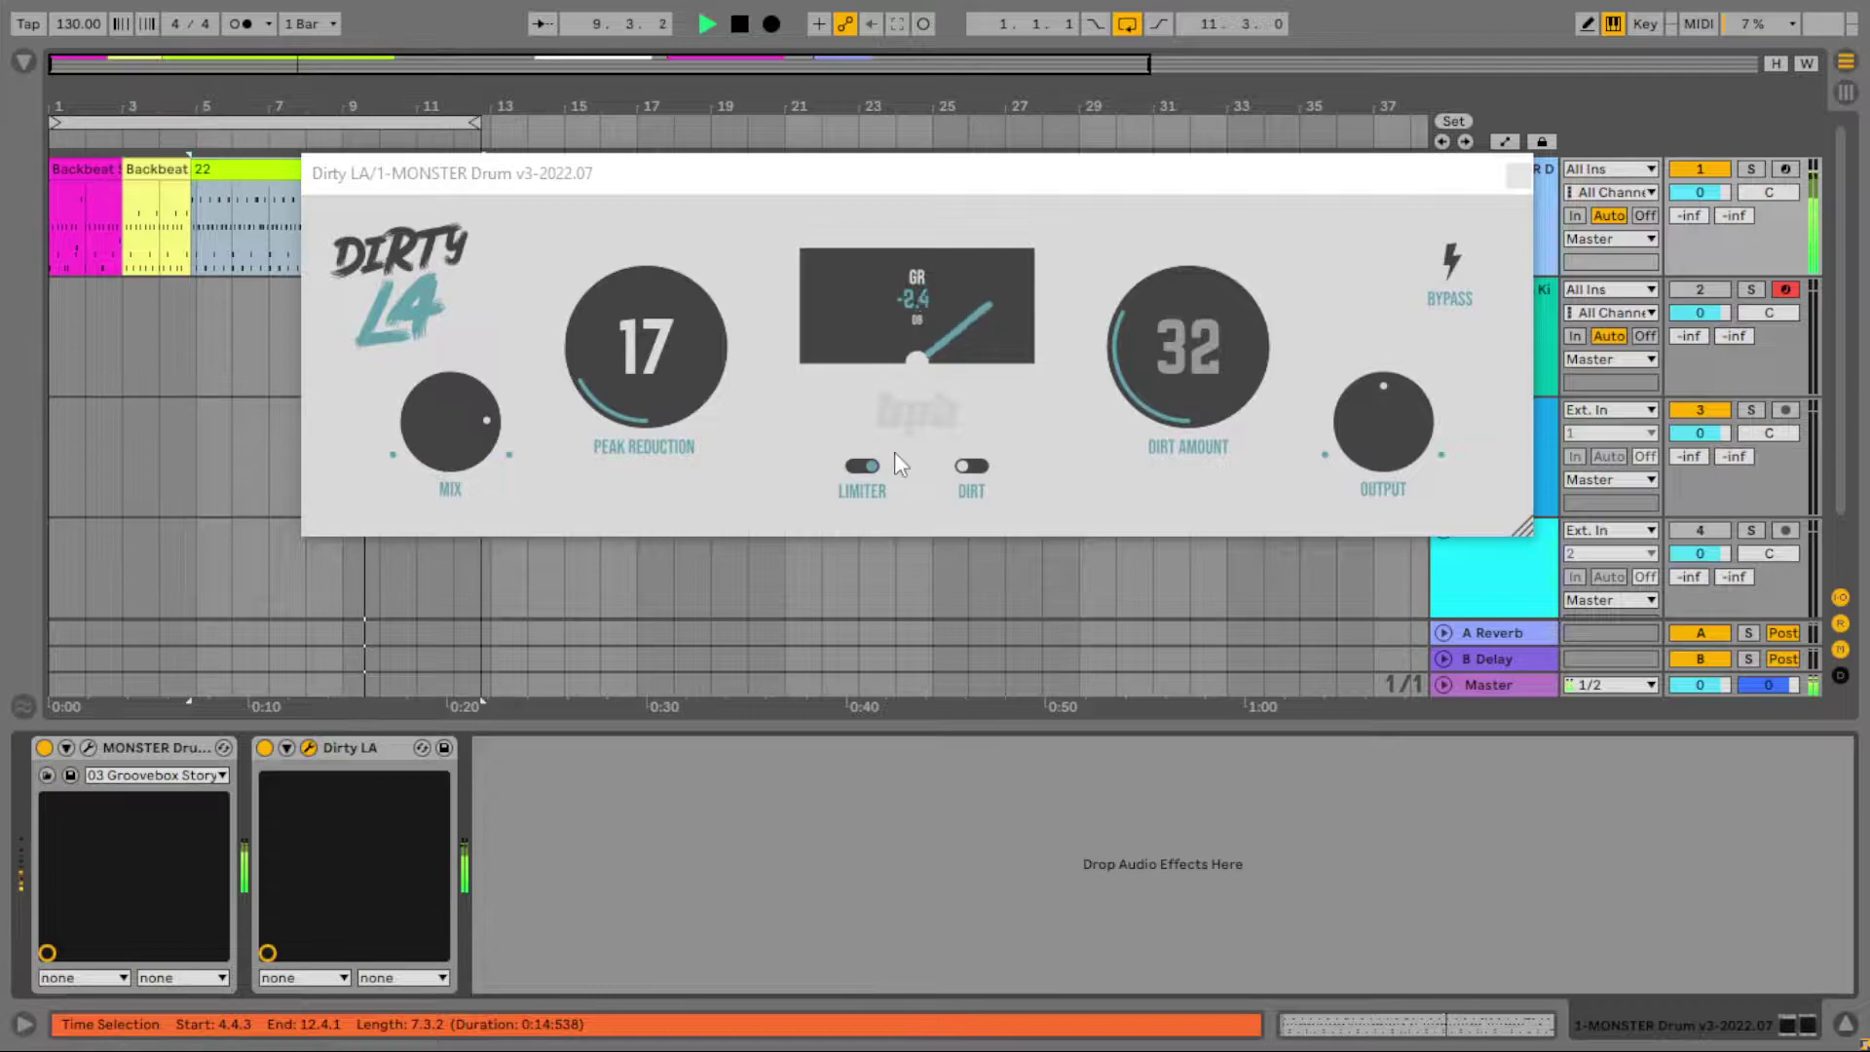
pyautogui.moveTo(655, 391)
pyautogui.mouseDown()
pyautogui.moveTo(642, 352)
pyautogui.moveTo(630, 405)
pyautogui.moveTo(631, 387)
pyautogui.mouseUp()
pyautogui.click(971, 467)
pyautogui.moveTo(501, 436); pyautogui.dragTo(470, 523)
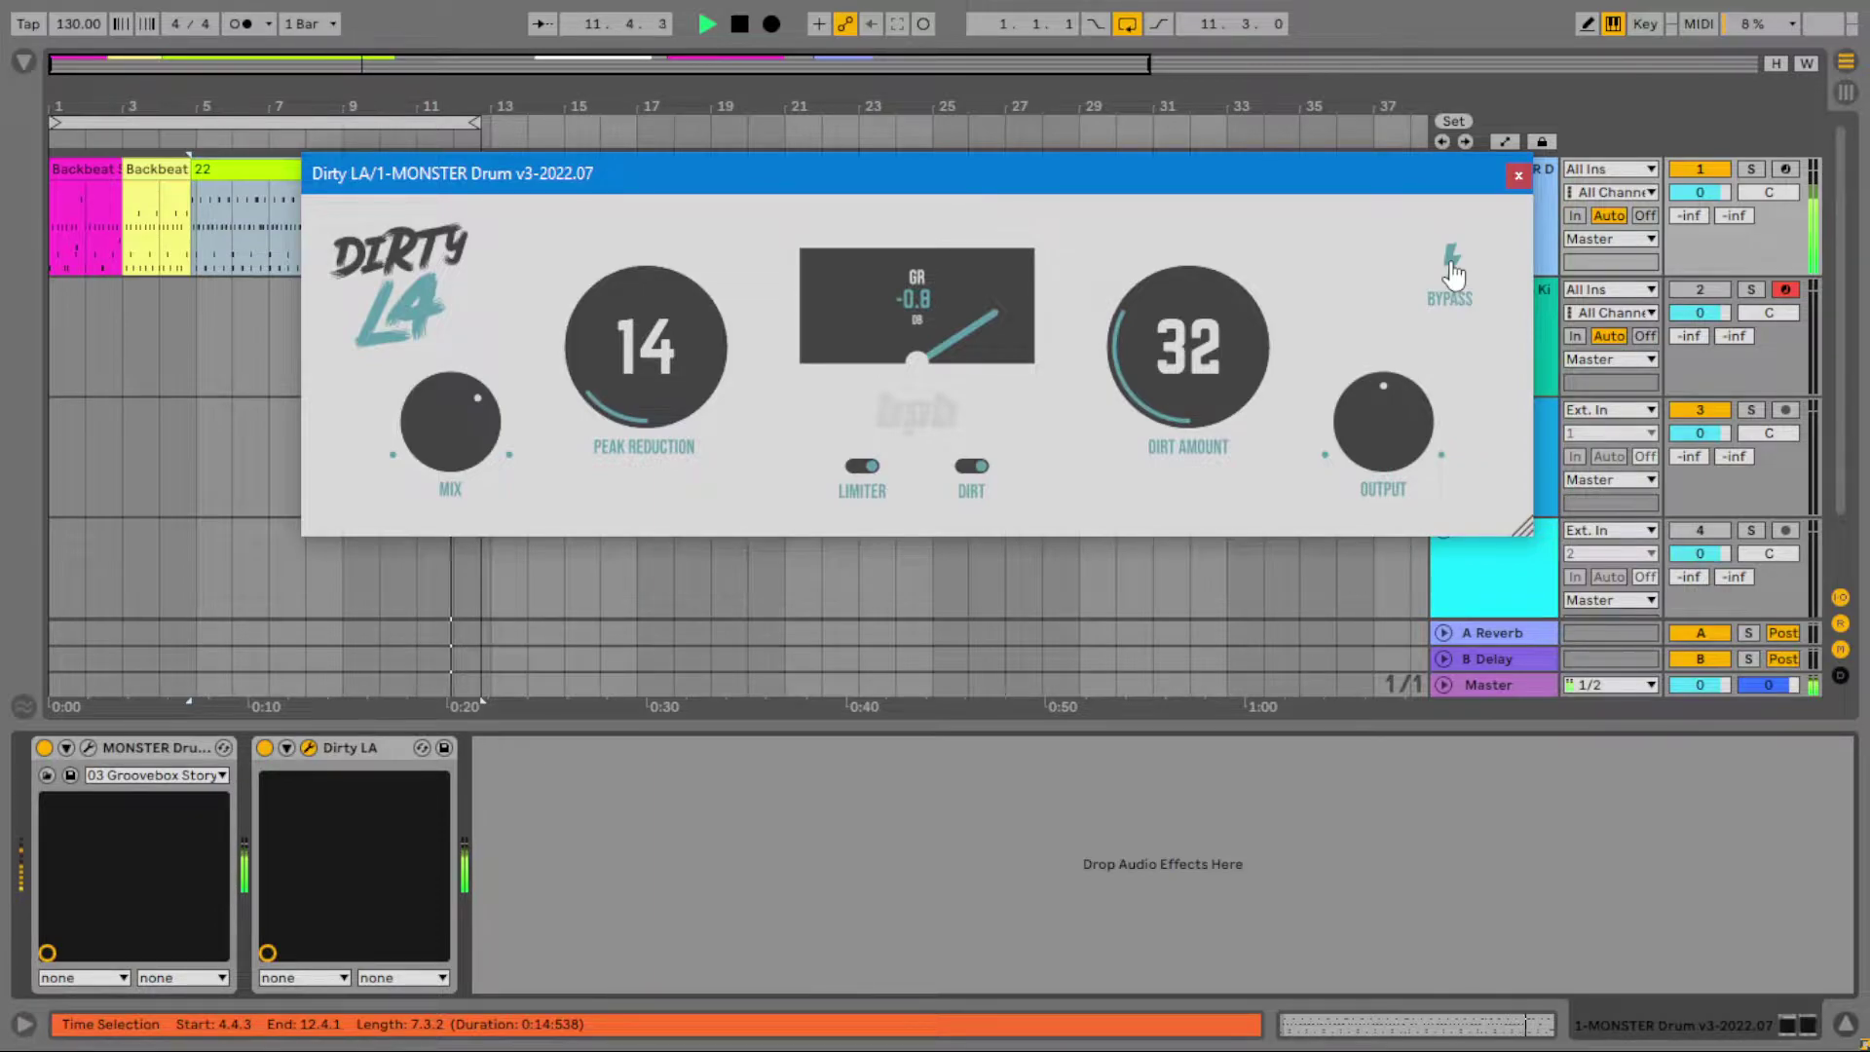
# - Set Peak Reduction to 27 and Dirt Amount to 23 with the Limiter switched off
pyautogui.click(864, 467)
pyautogui.moveTo(662, 390); pyautogui.dragTo(663, 341)
pyautogui.moveTo(1190, 324); pyautogui.dragTo(1168, 388)
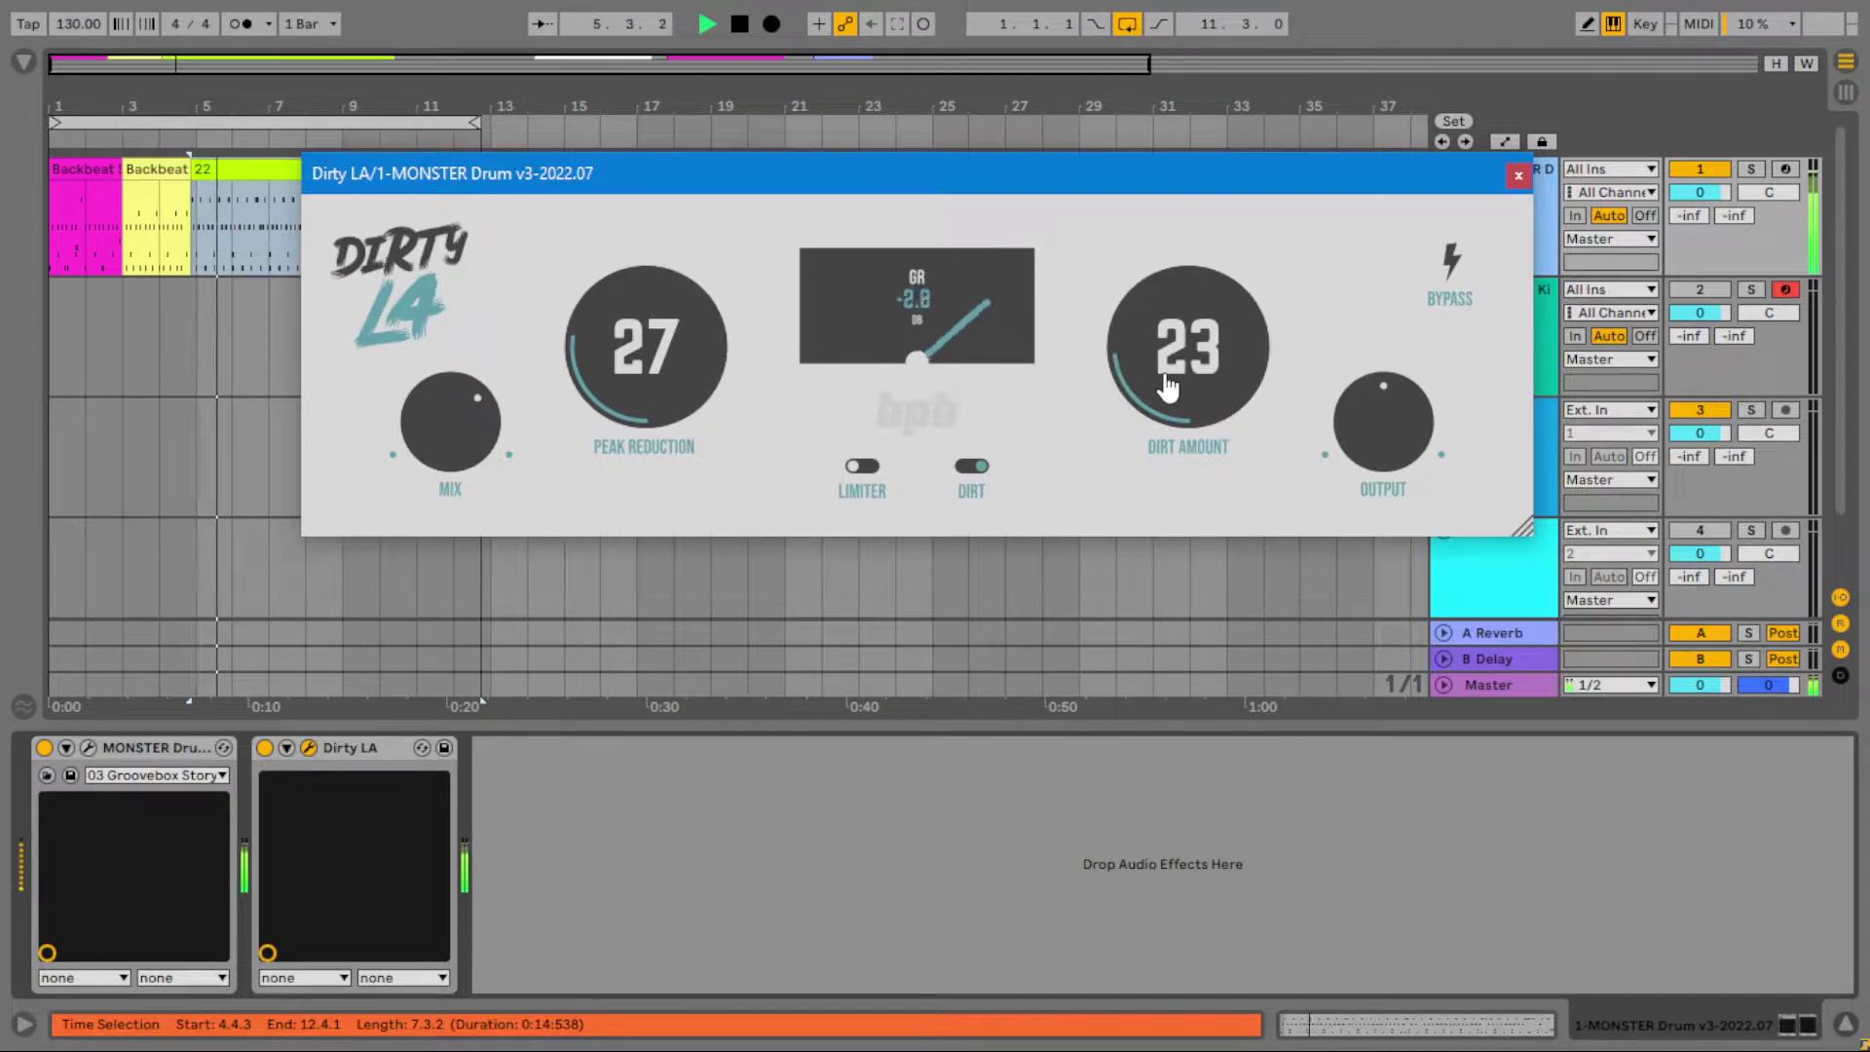
# - Switch the drum instrument to the 04 Pidux Pop Kit and lower Dirt Amount to 17
pyautogui.click(162, 785)
pyautogui.click(161, 780)
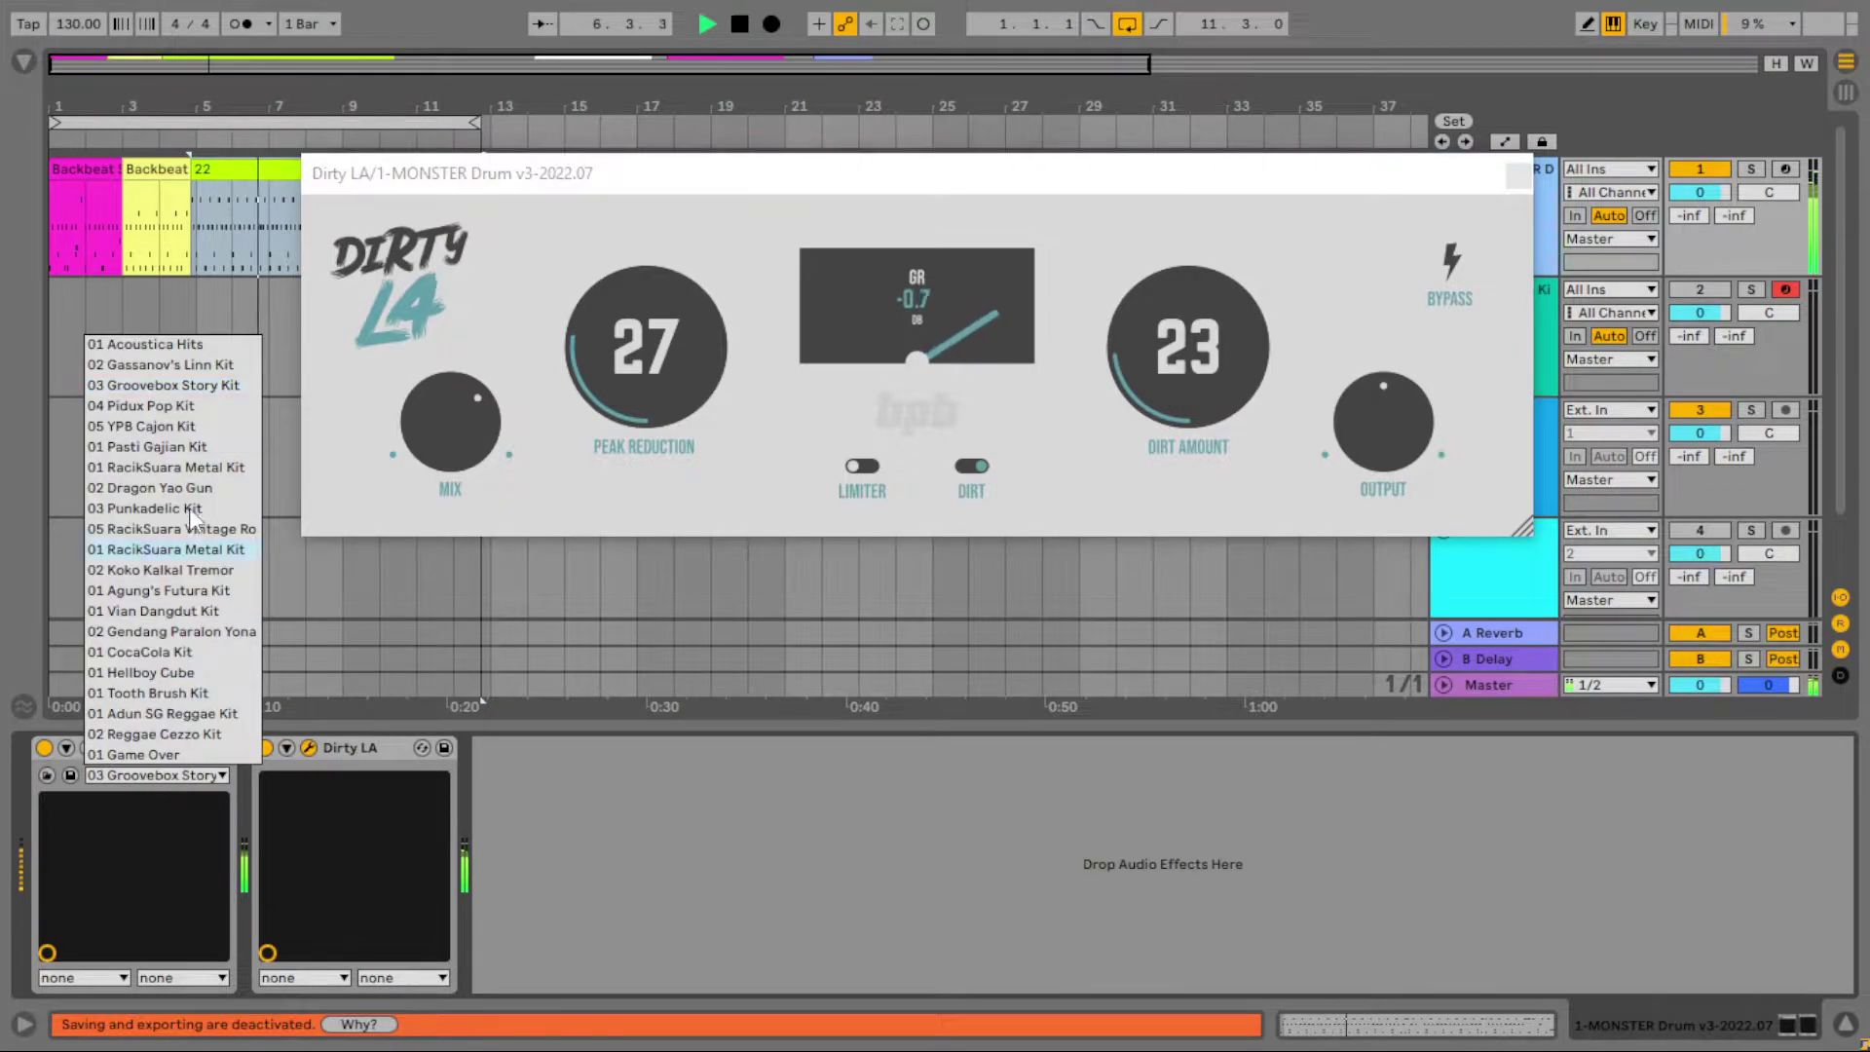
pyautogui.click(154, 414)
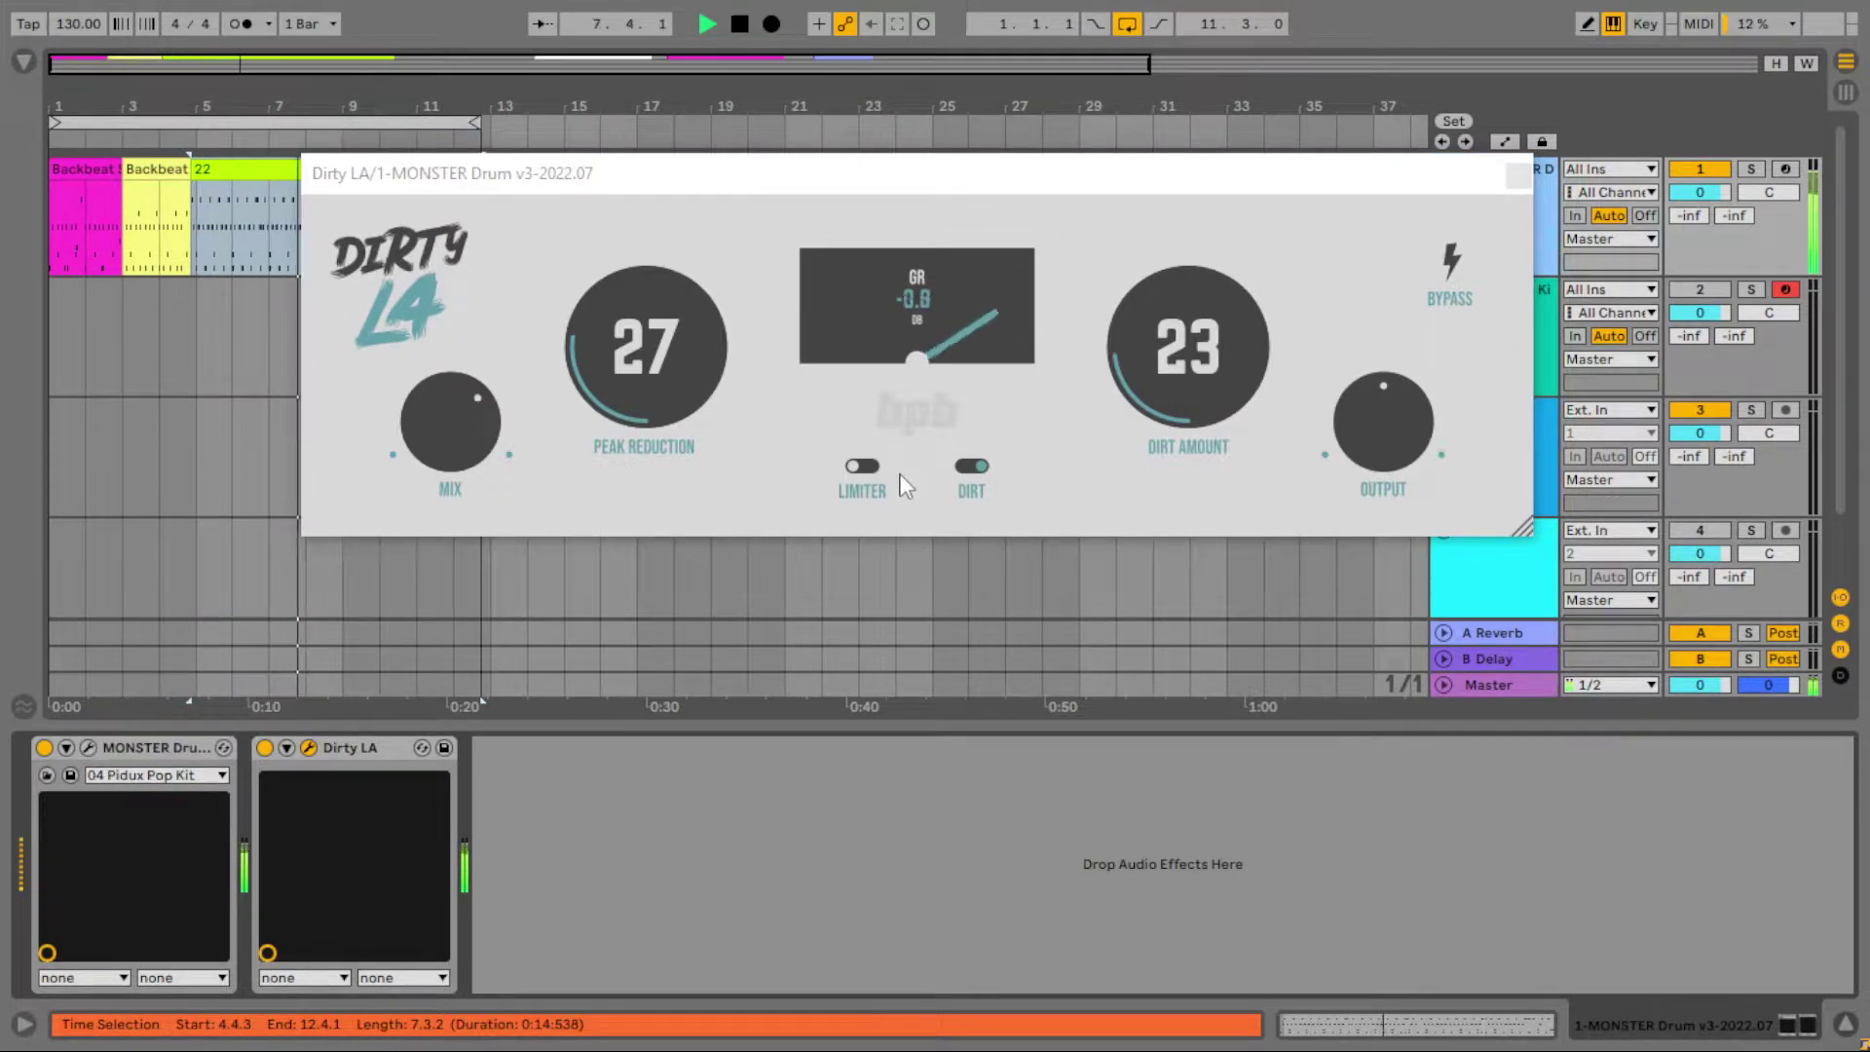
pyautogui.click(1156, 364)
pyautogui.scroll(-6, 1157, 353)
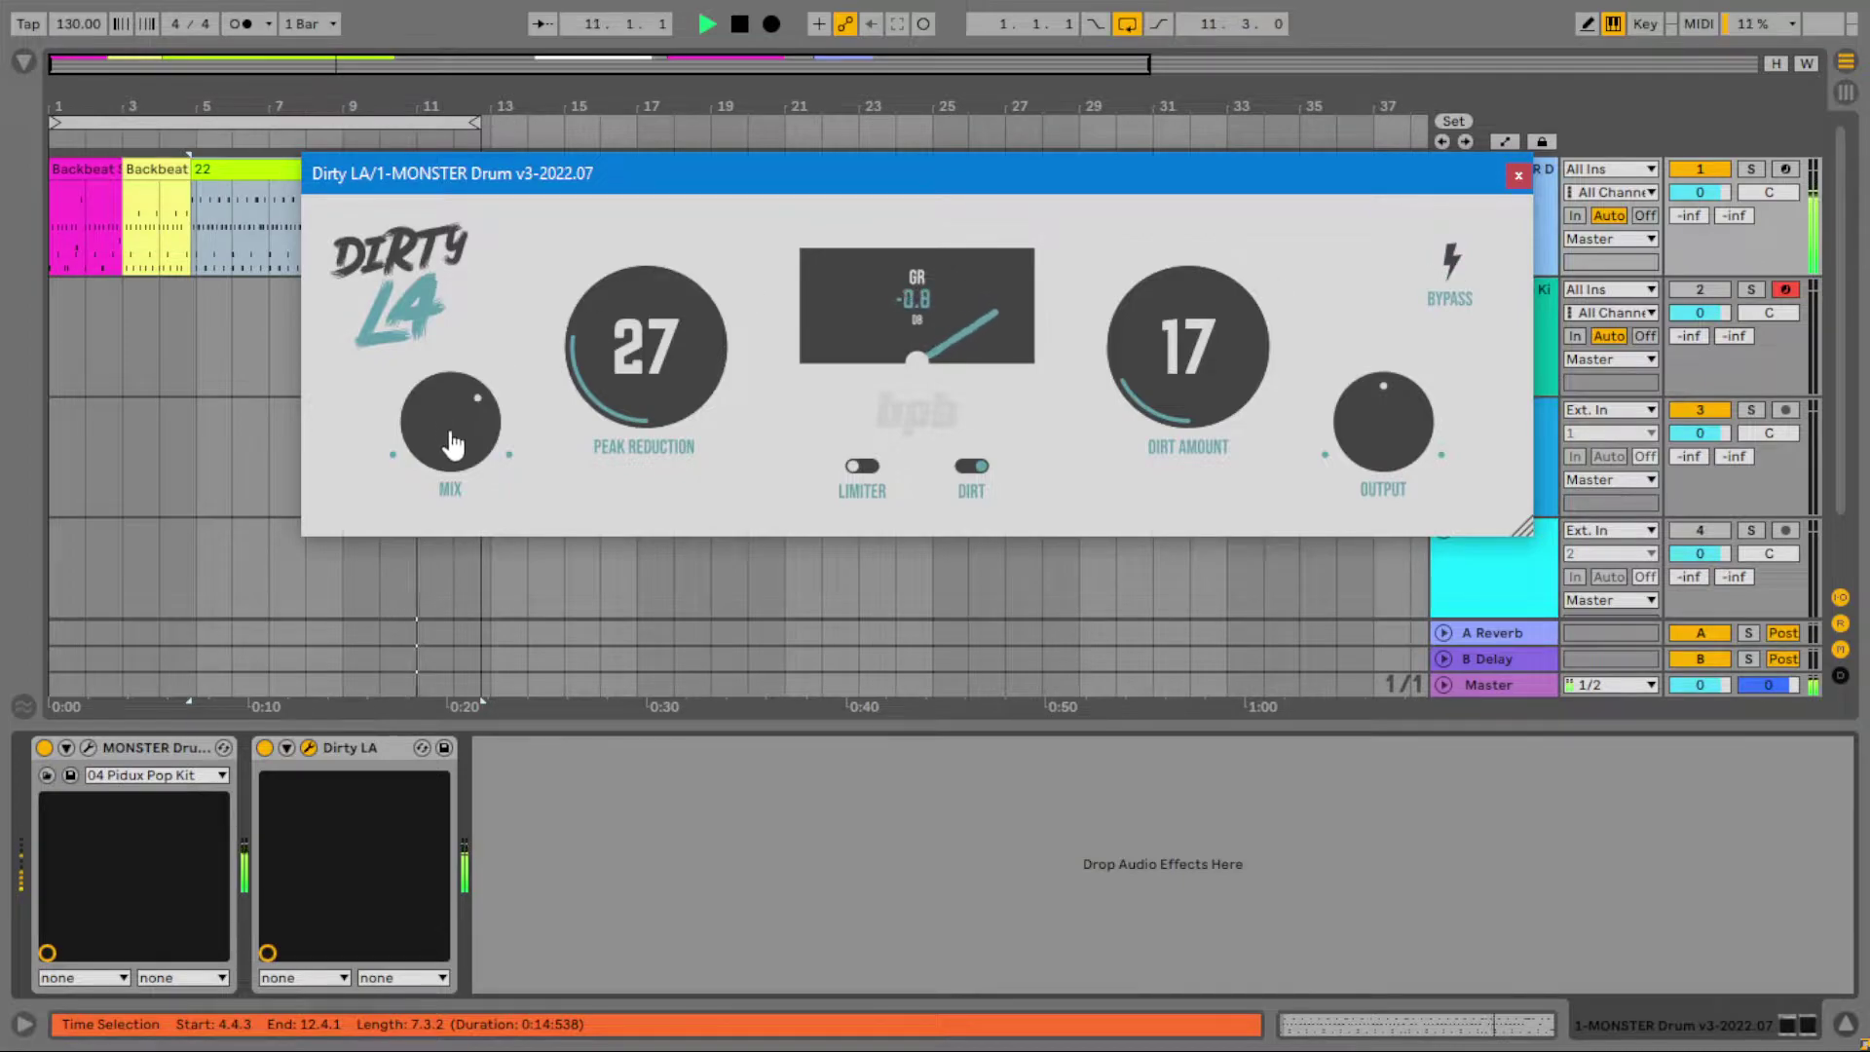
# - Turn the Limiter on and set Peak Reduction to 31, with Mix slightly higher
pyautogui.moveTo(604, 395)
pyautogui.mouseDown()
pyautogui.moveTo(618, 334)
pyautogui.moveTo(611, 375)
pyautogui.mouseUp()
pyautogui.click(858, 468)
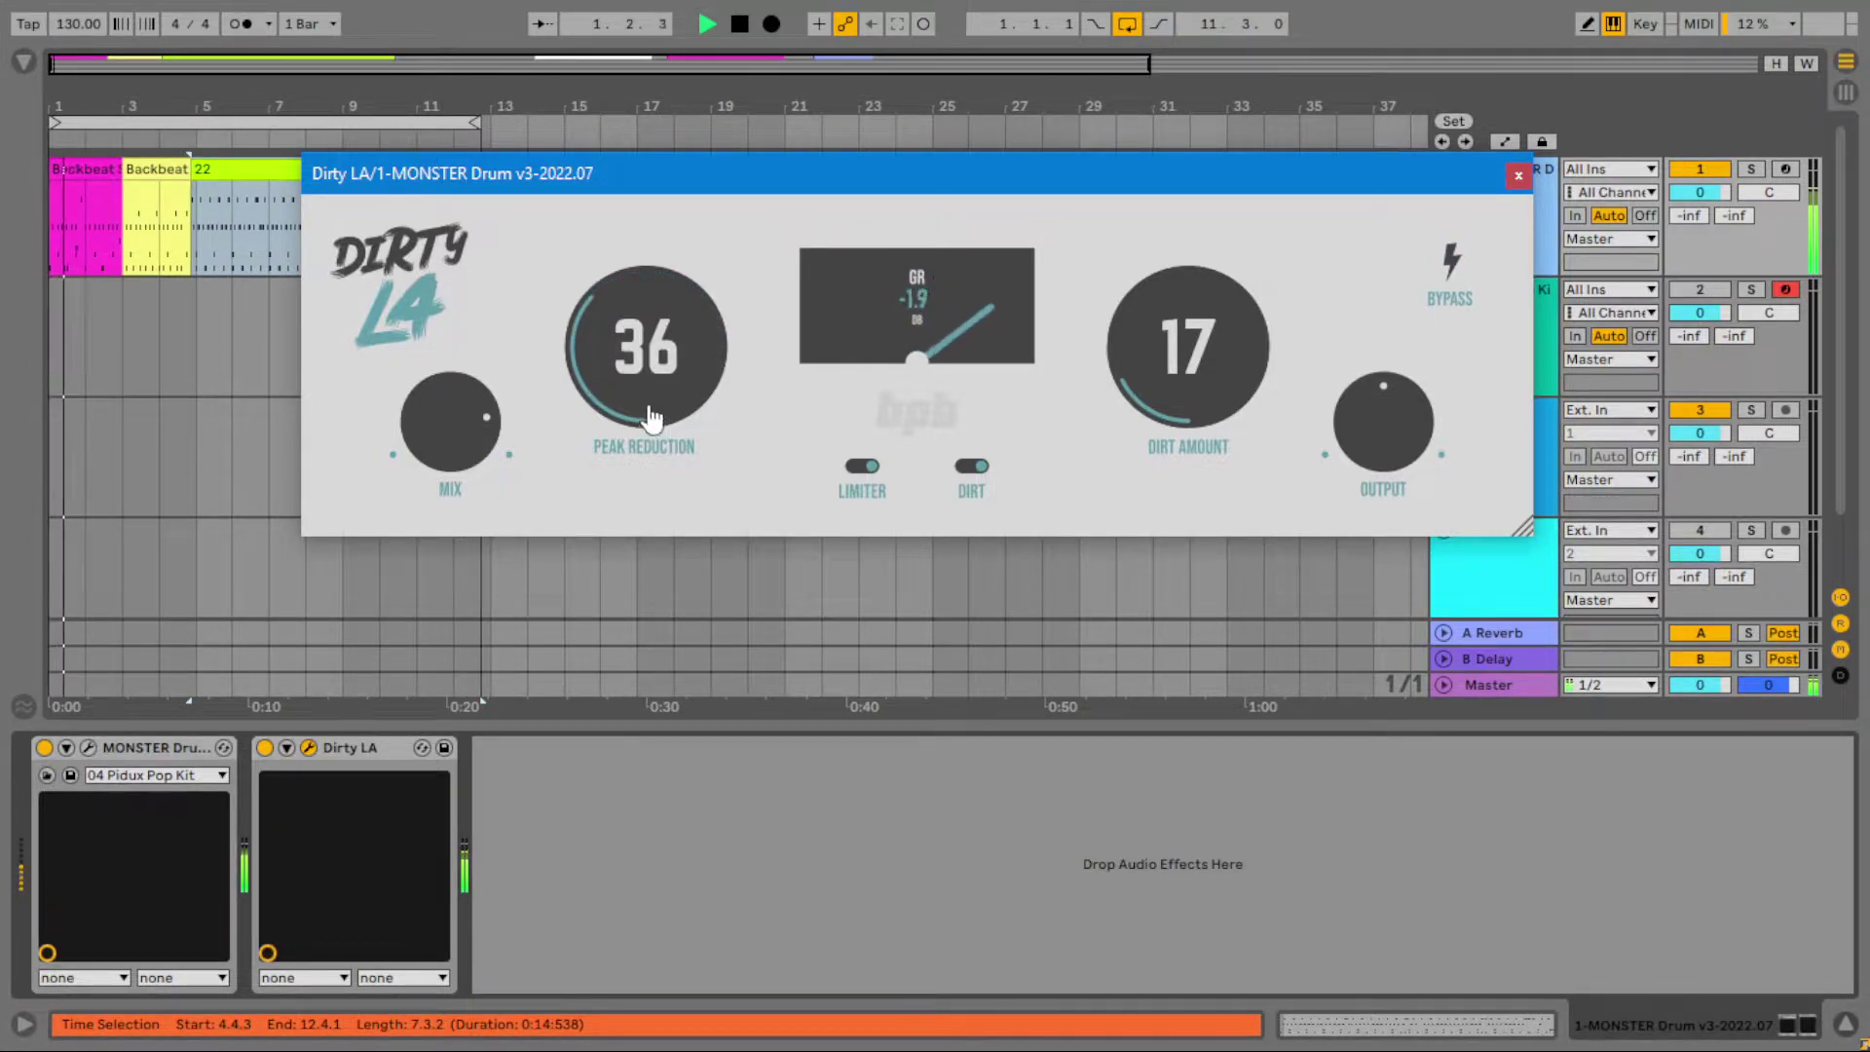
pyautogui.scroll(-4, 645, 409)
pyautogui.scroll(-1, 645, 409)
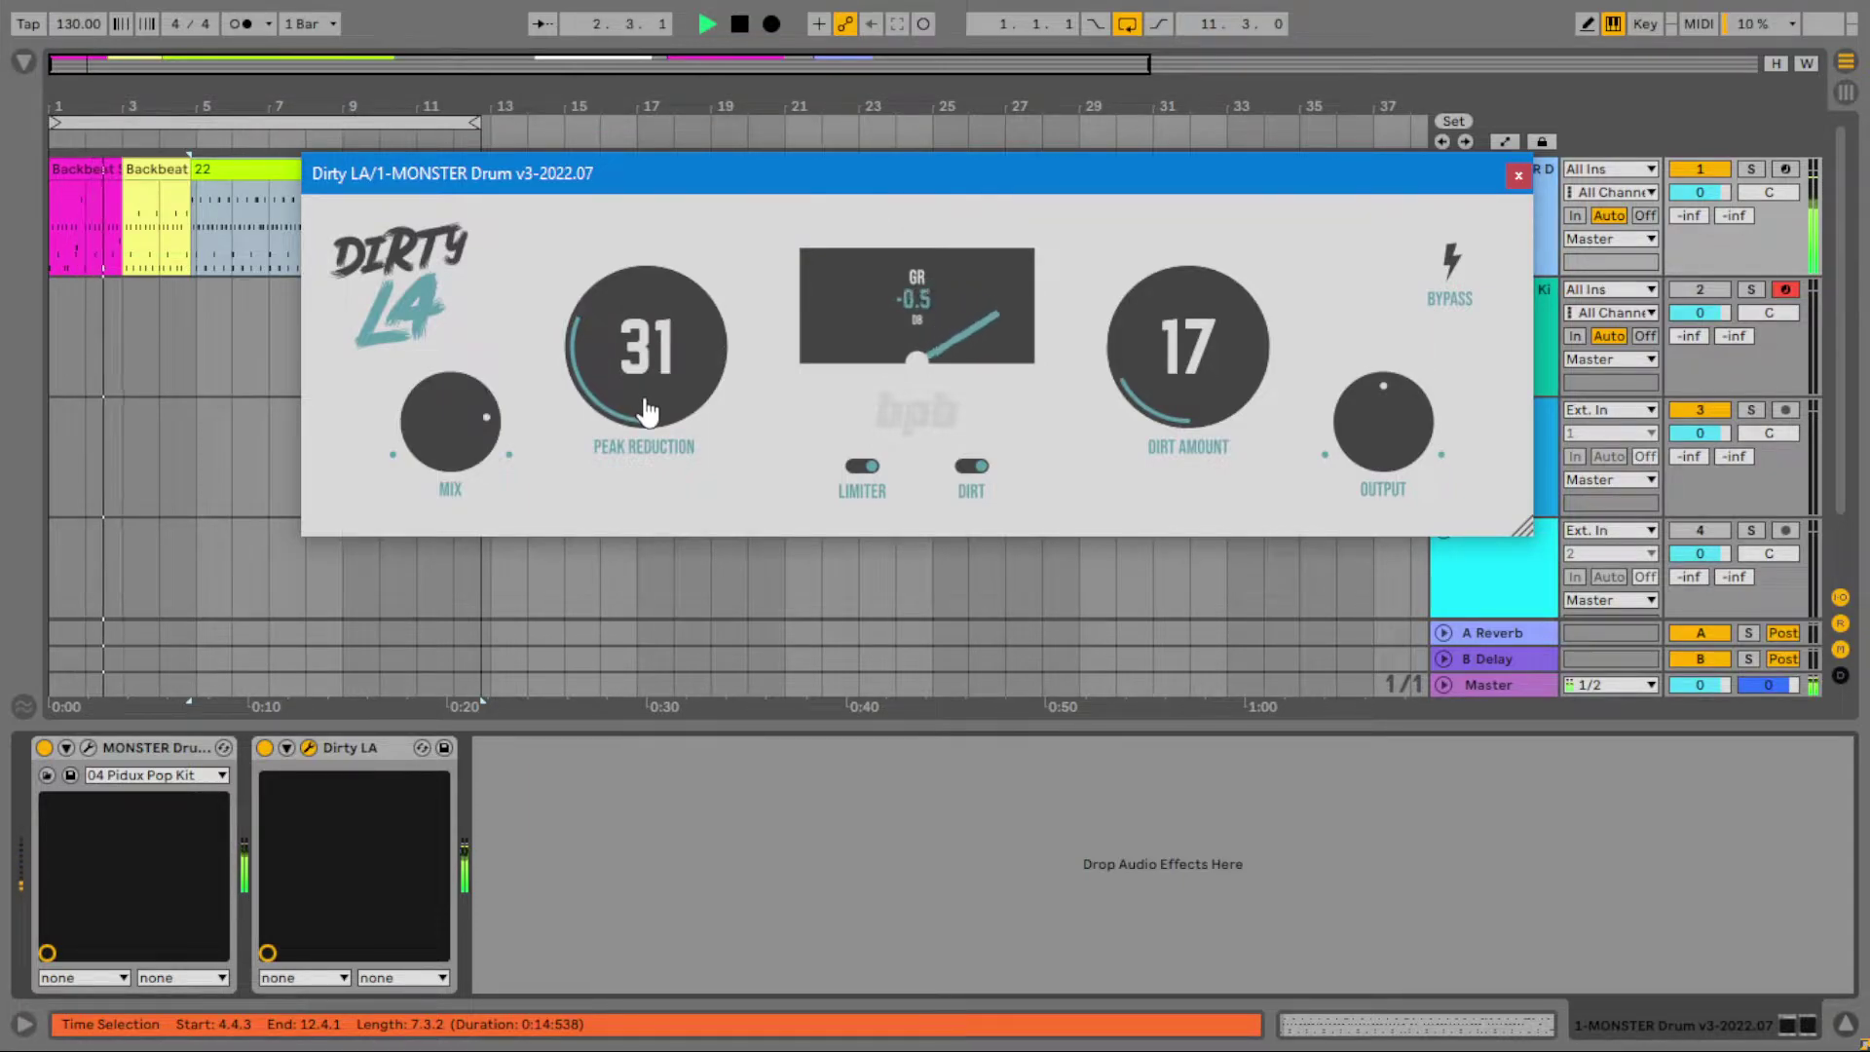
# - Raise Dirt Amount to 49 and lower Peak Reduction to 13, with the Limiter switched off
pyautogui.moveTo(1135, 409); pyautogui.dragTo(1151, 326)
pyautogui.moveTo(636, 360); pyautogui.dragTo(645, 409)
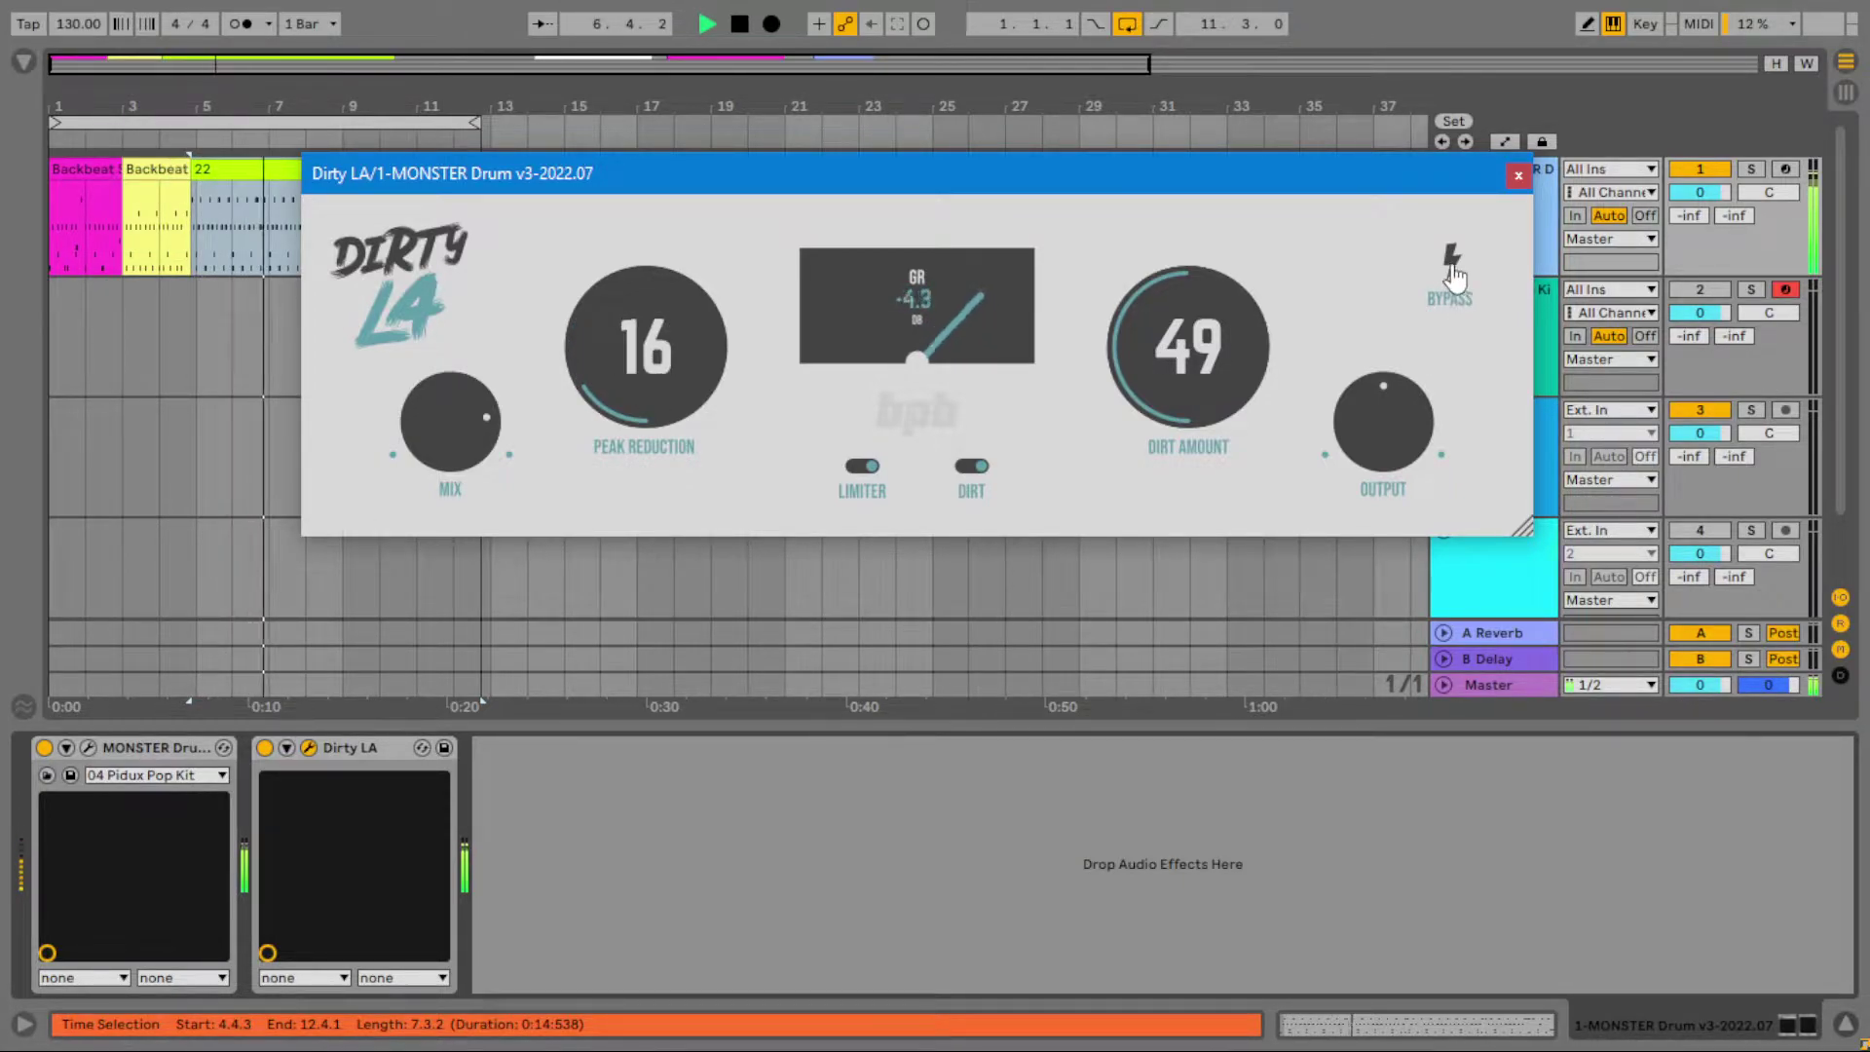
pyautogui.moveTo(651, 366); pyautogui.dragTo(655, 380)
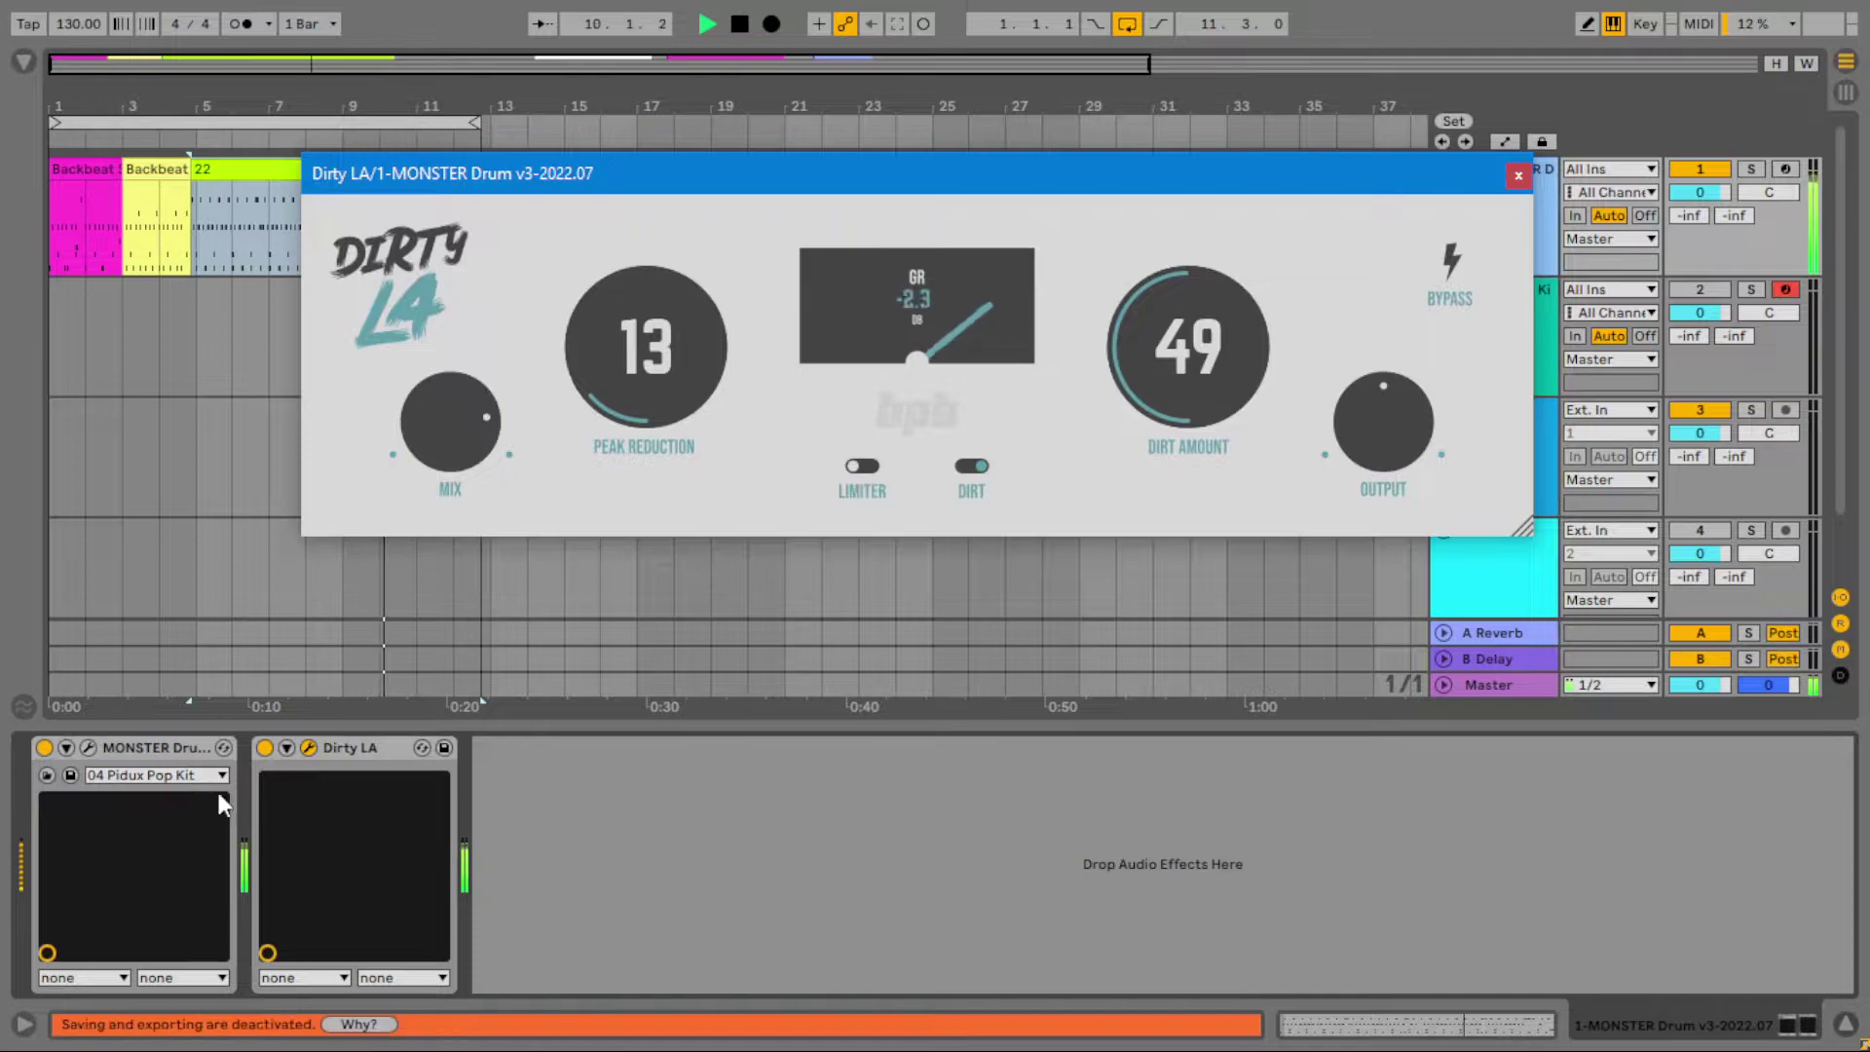
# - Load the 05 YPB Cajon Kit and compare its processed sound with the effect bypassed
pyautogui.click(156, 775)
pyautogui.click(161, 426)
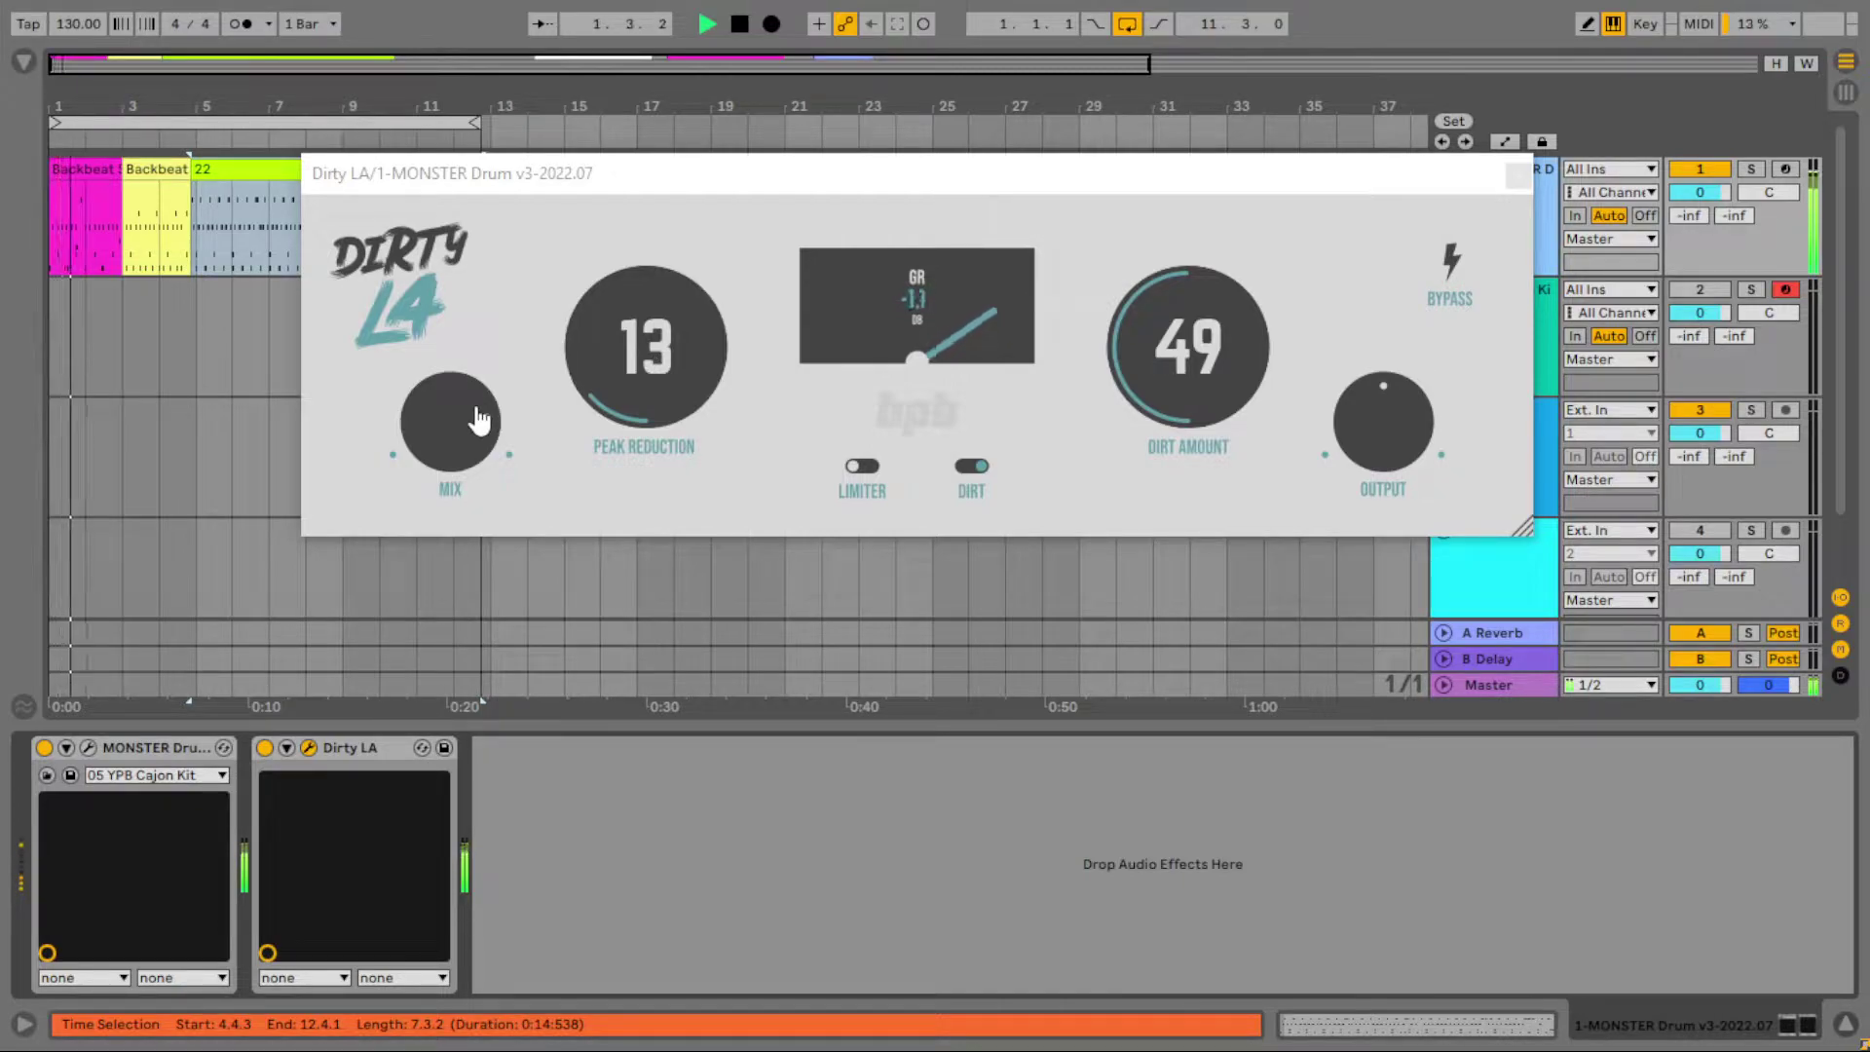
pyautogui.click(1436, 289)
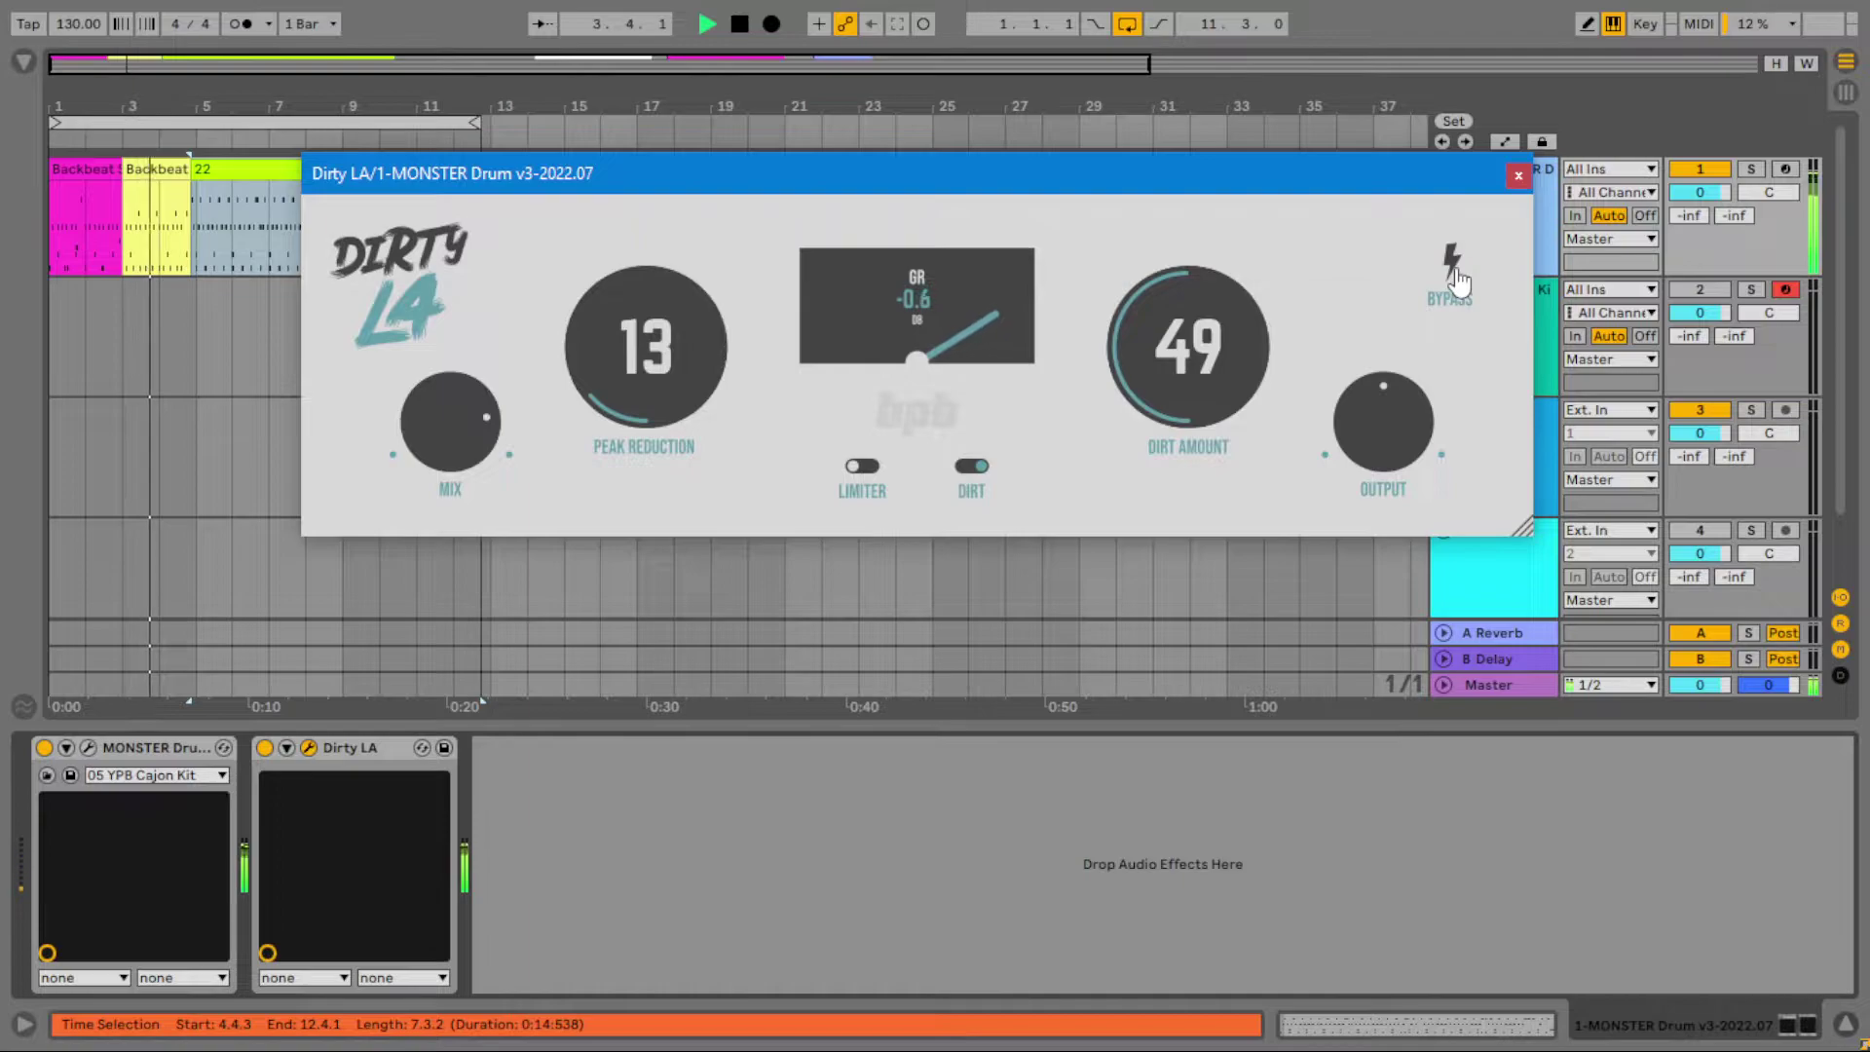
# - Set Peak Reduction to 27 and Dirt Amount to 28, and switch the Limiter on
pyautogui.moveTo(645, 375); pyautogui.dragTo(645, 343)
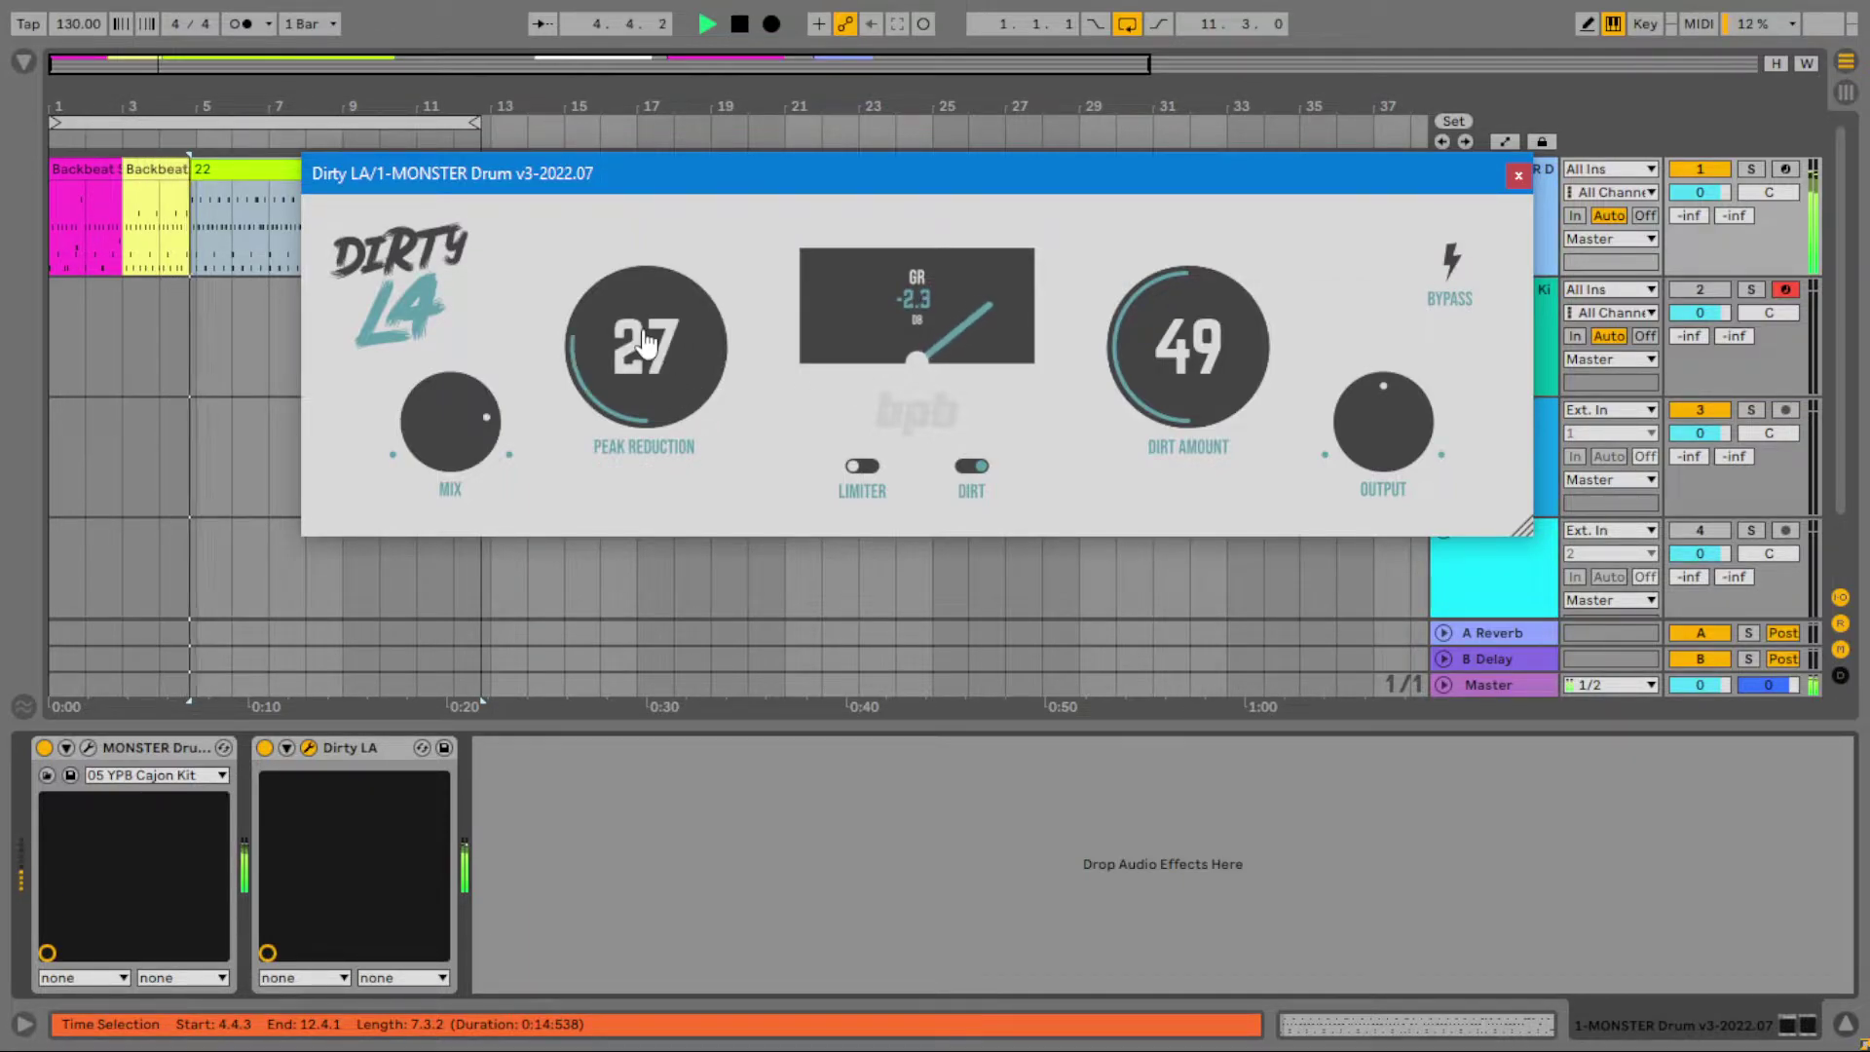
pyautogui.moveTo(1184, 351); pyautogui.dragTo(1179, 394)
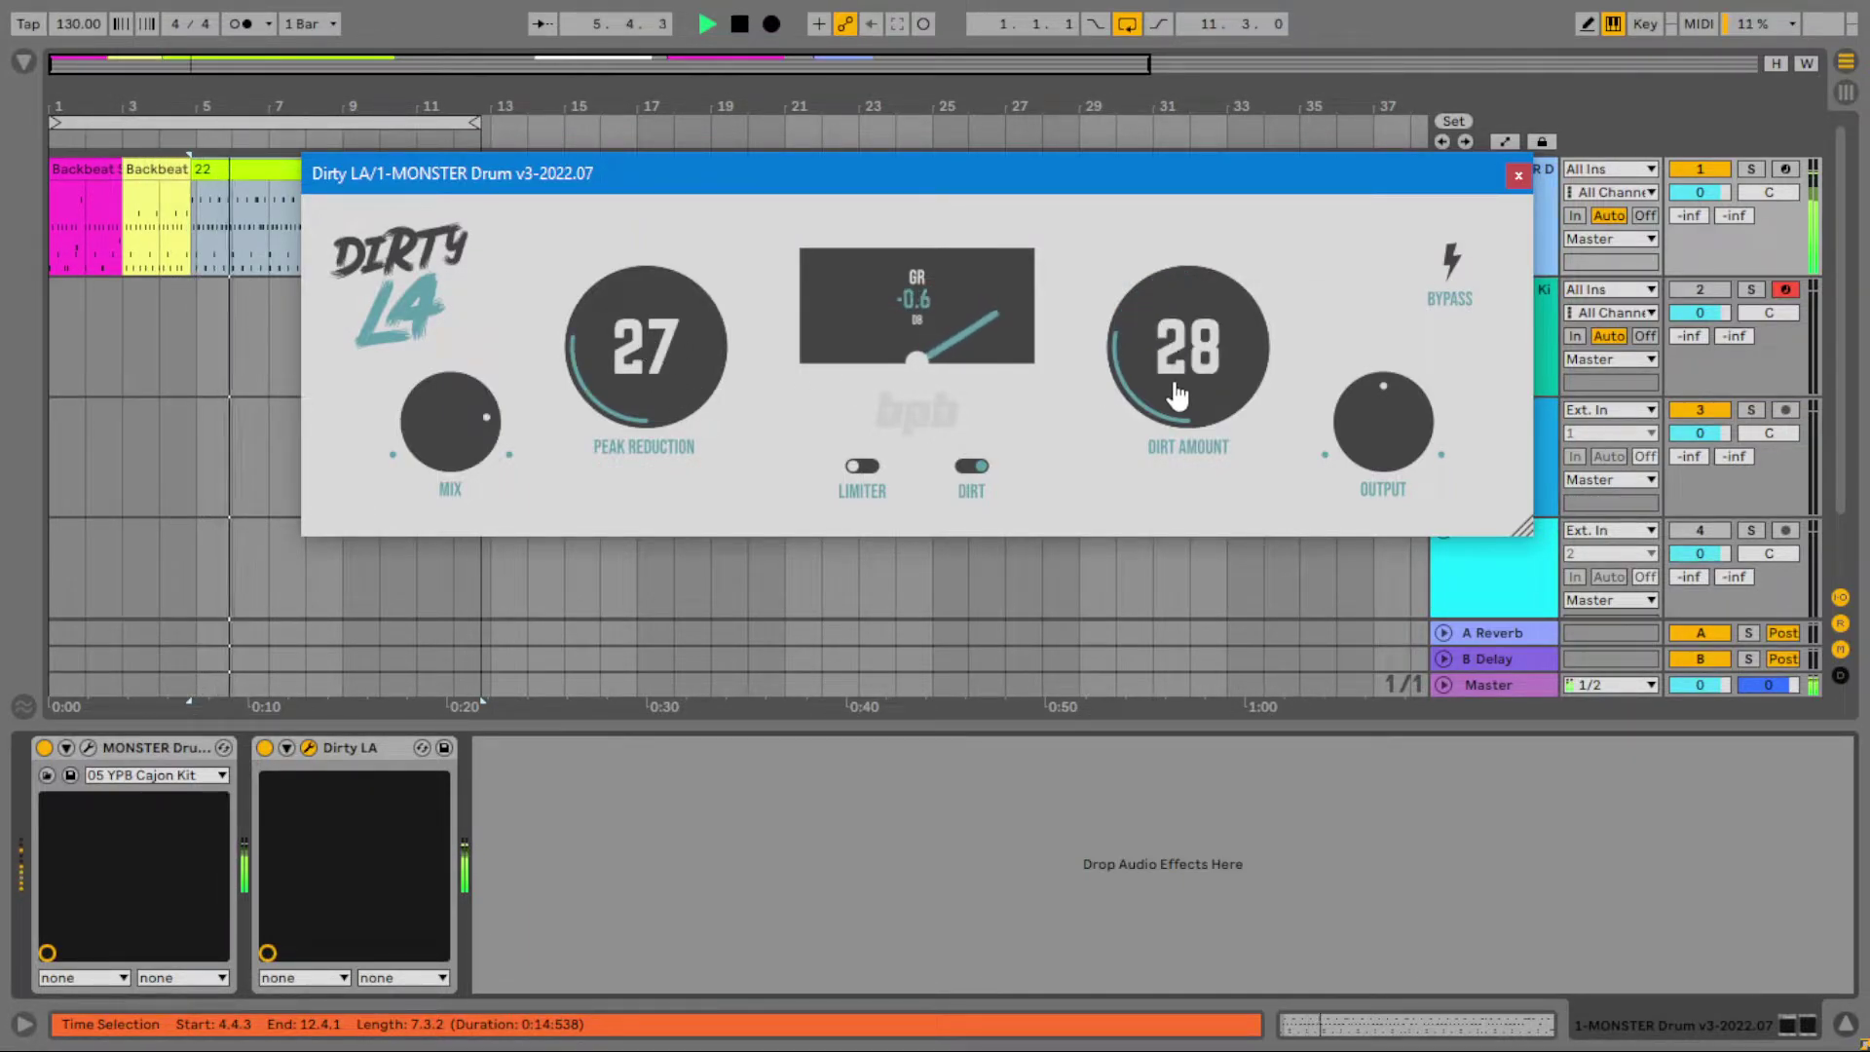
pyautogui.click(863, 467)
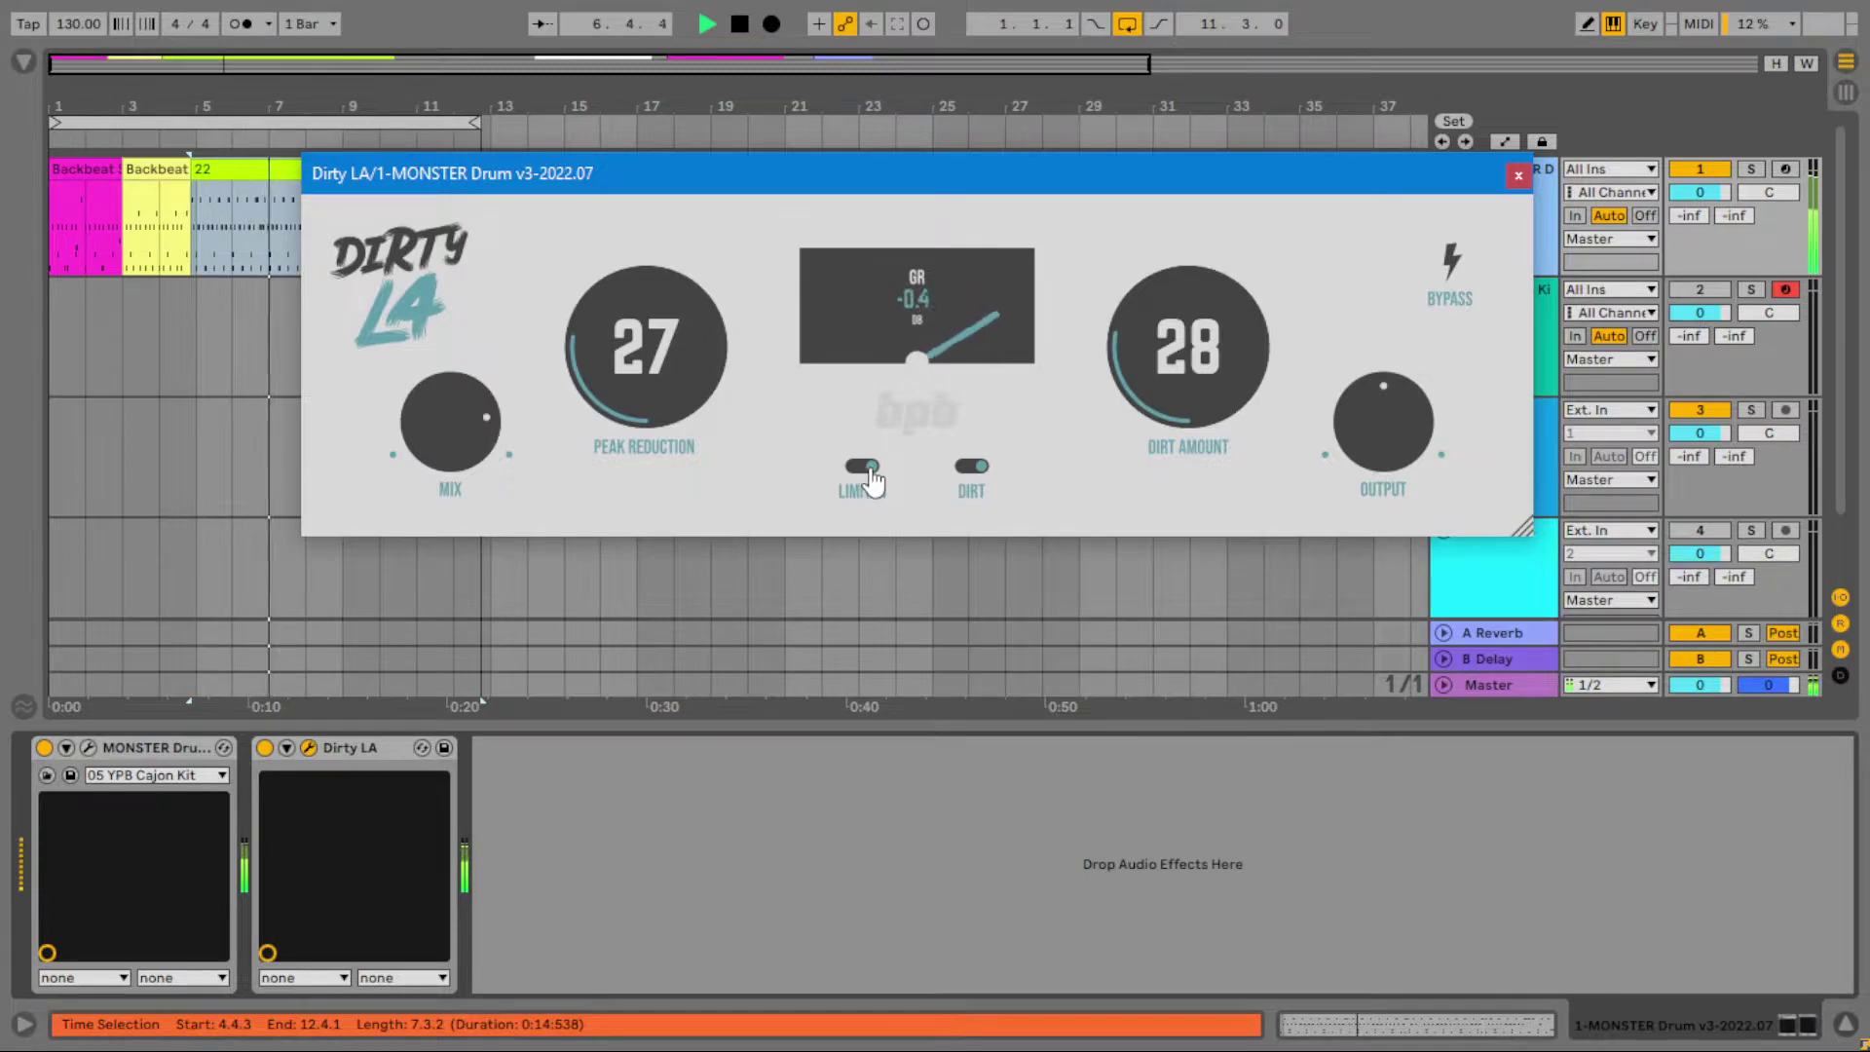
# - Turn Mix down to a low setting and raise Peak Reduction to 65 for parallel compression
pyautogui.moveTo(447, 430); pyautogui.dragTo(467, 543)
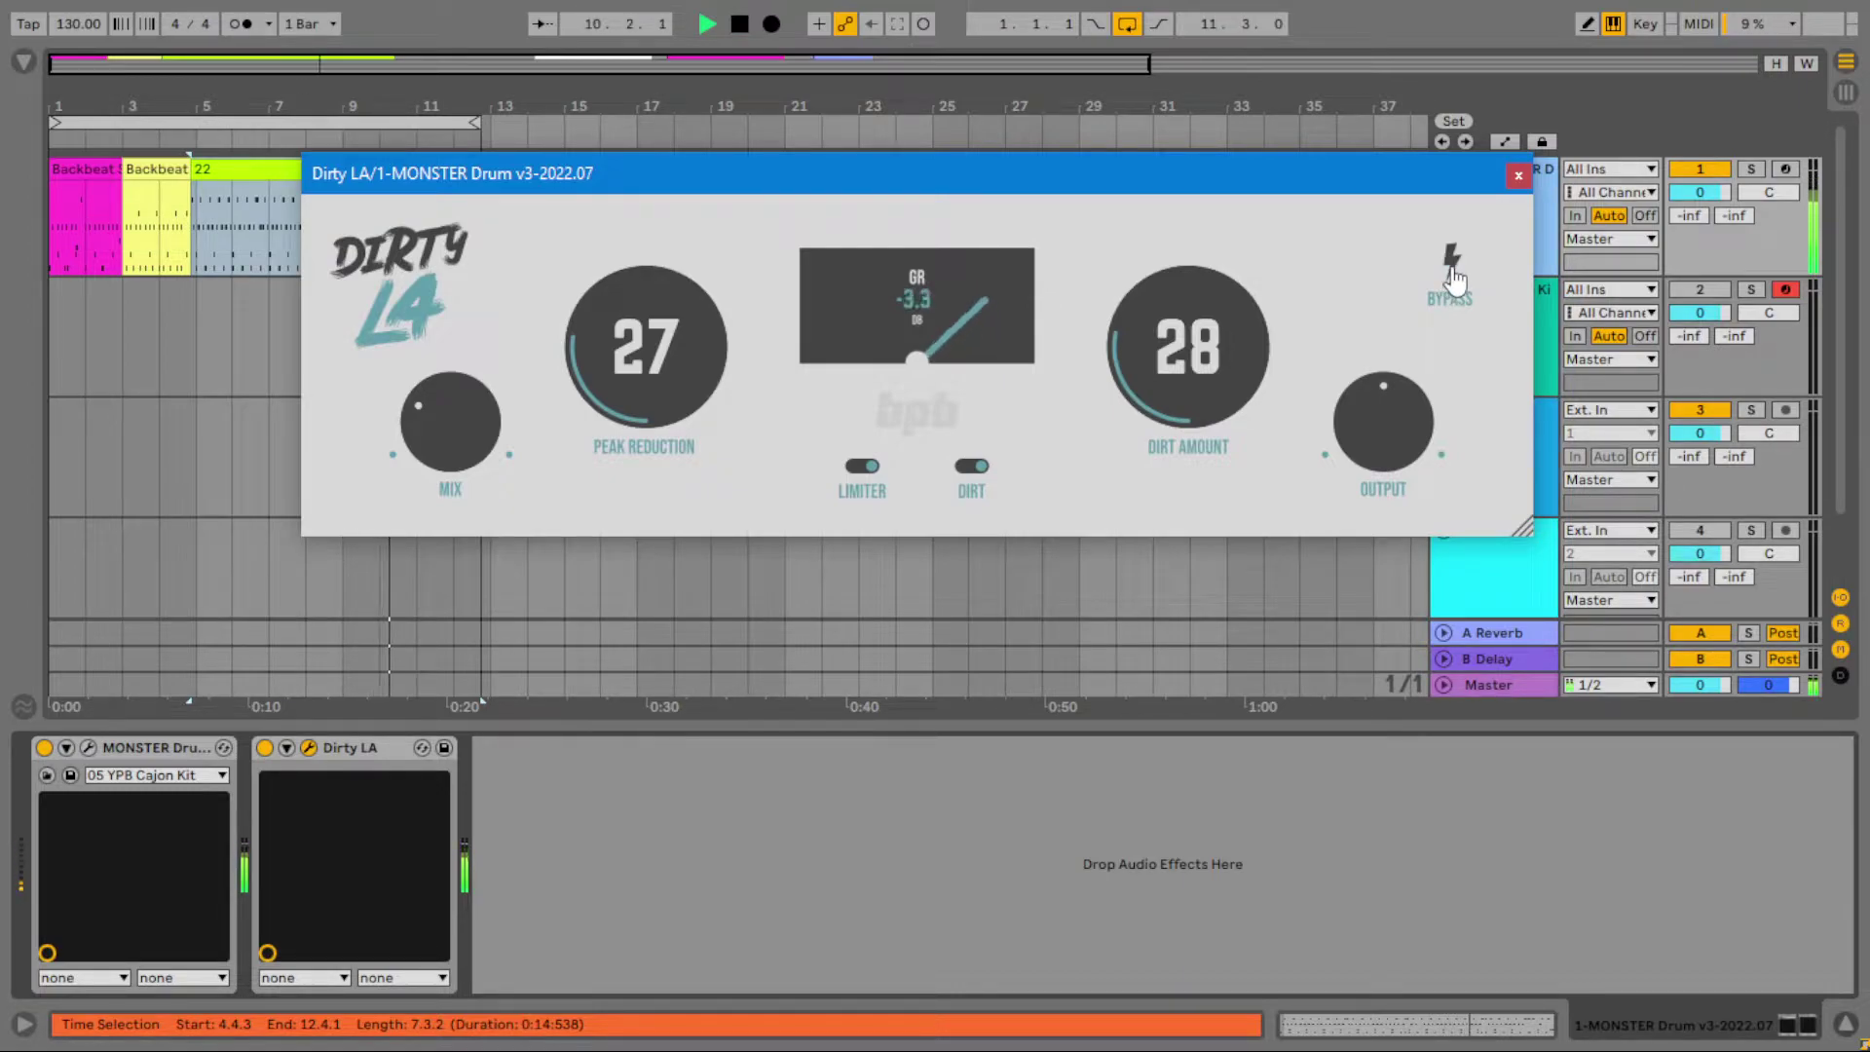
pyautogui.moveTo(662, 405); pyautogui.dragTo(689, 331)
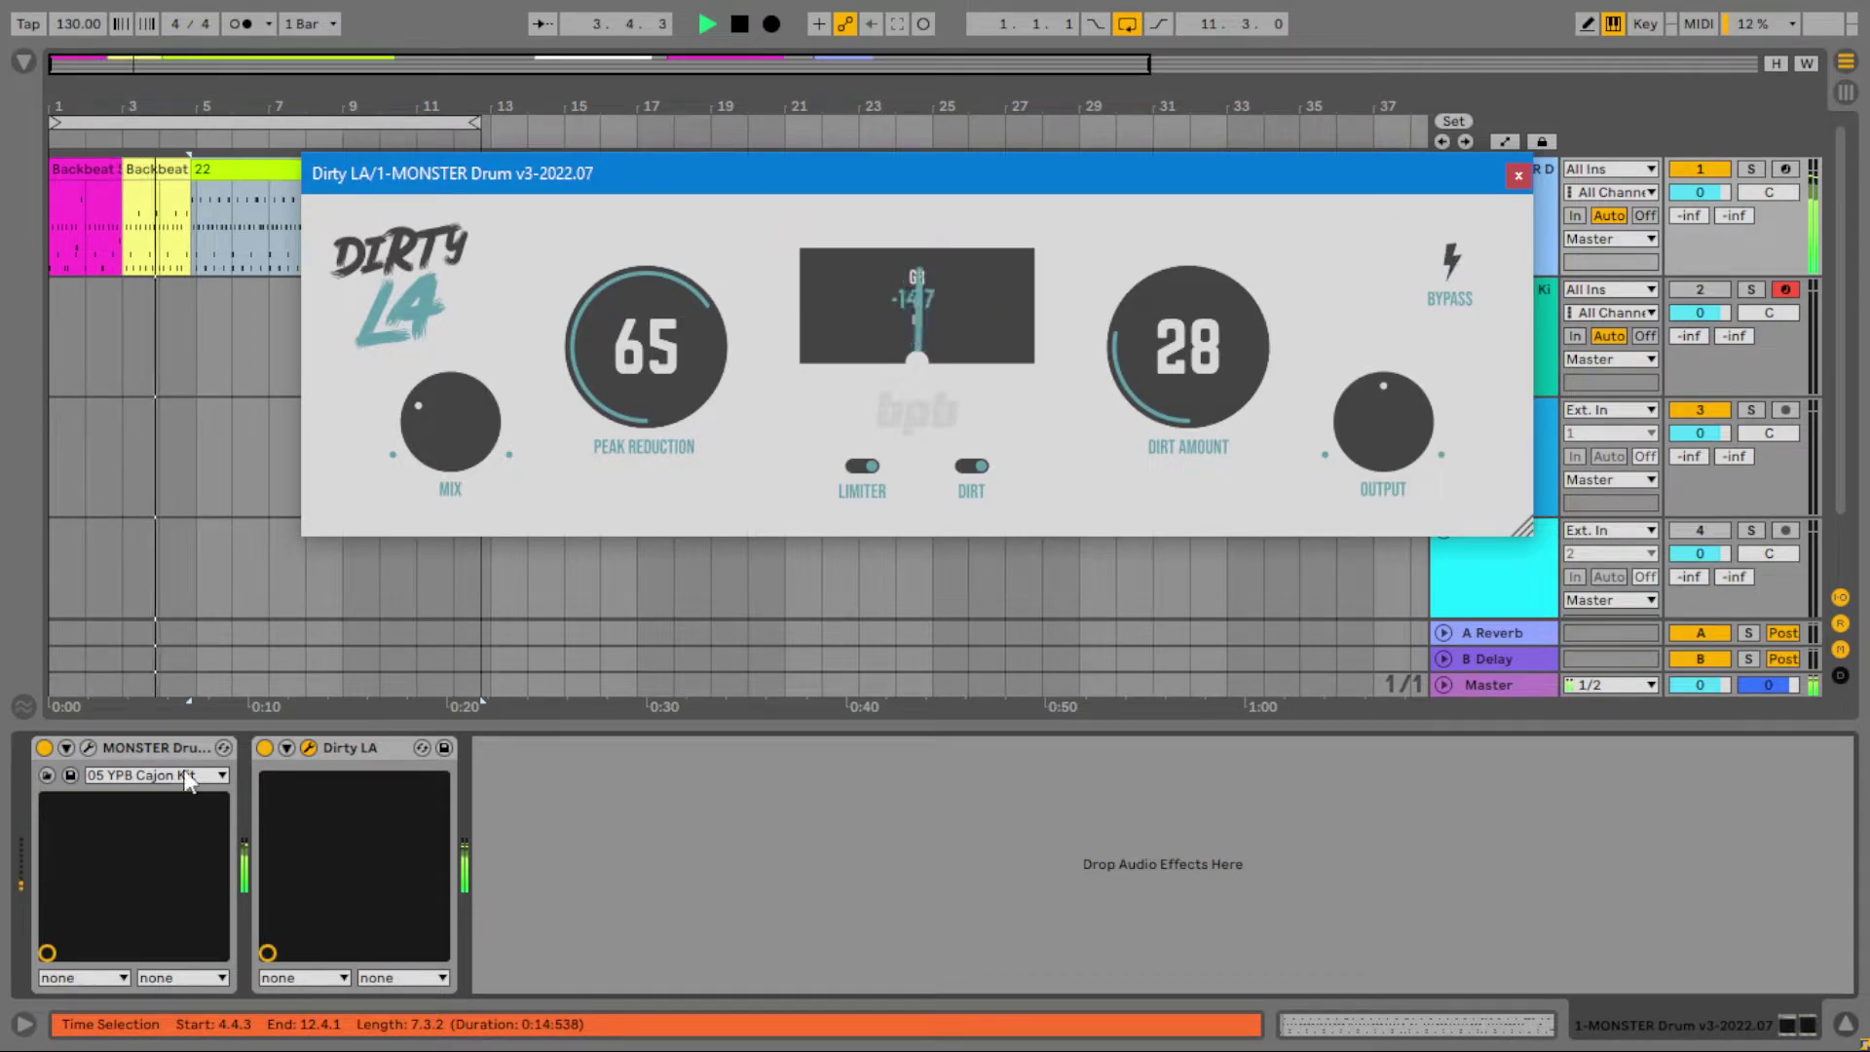
# - Load the 01 Pasti Gajian Kit and compare its processed sound with the effect bypassed
pyautogui.click(120, 774)
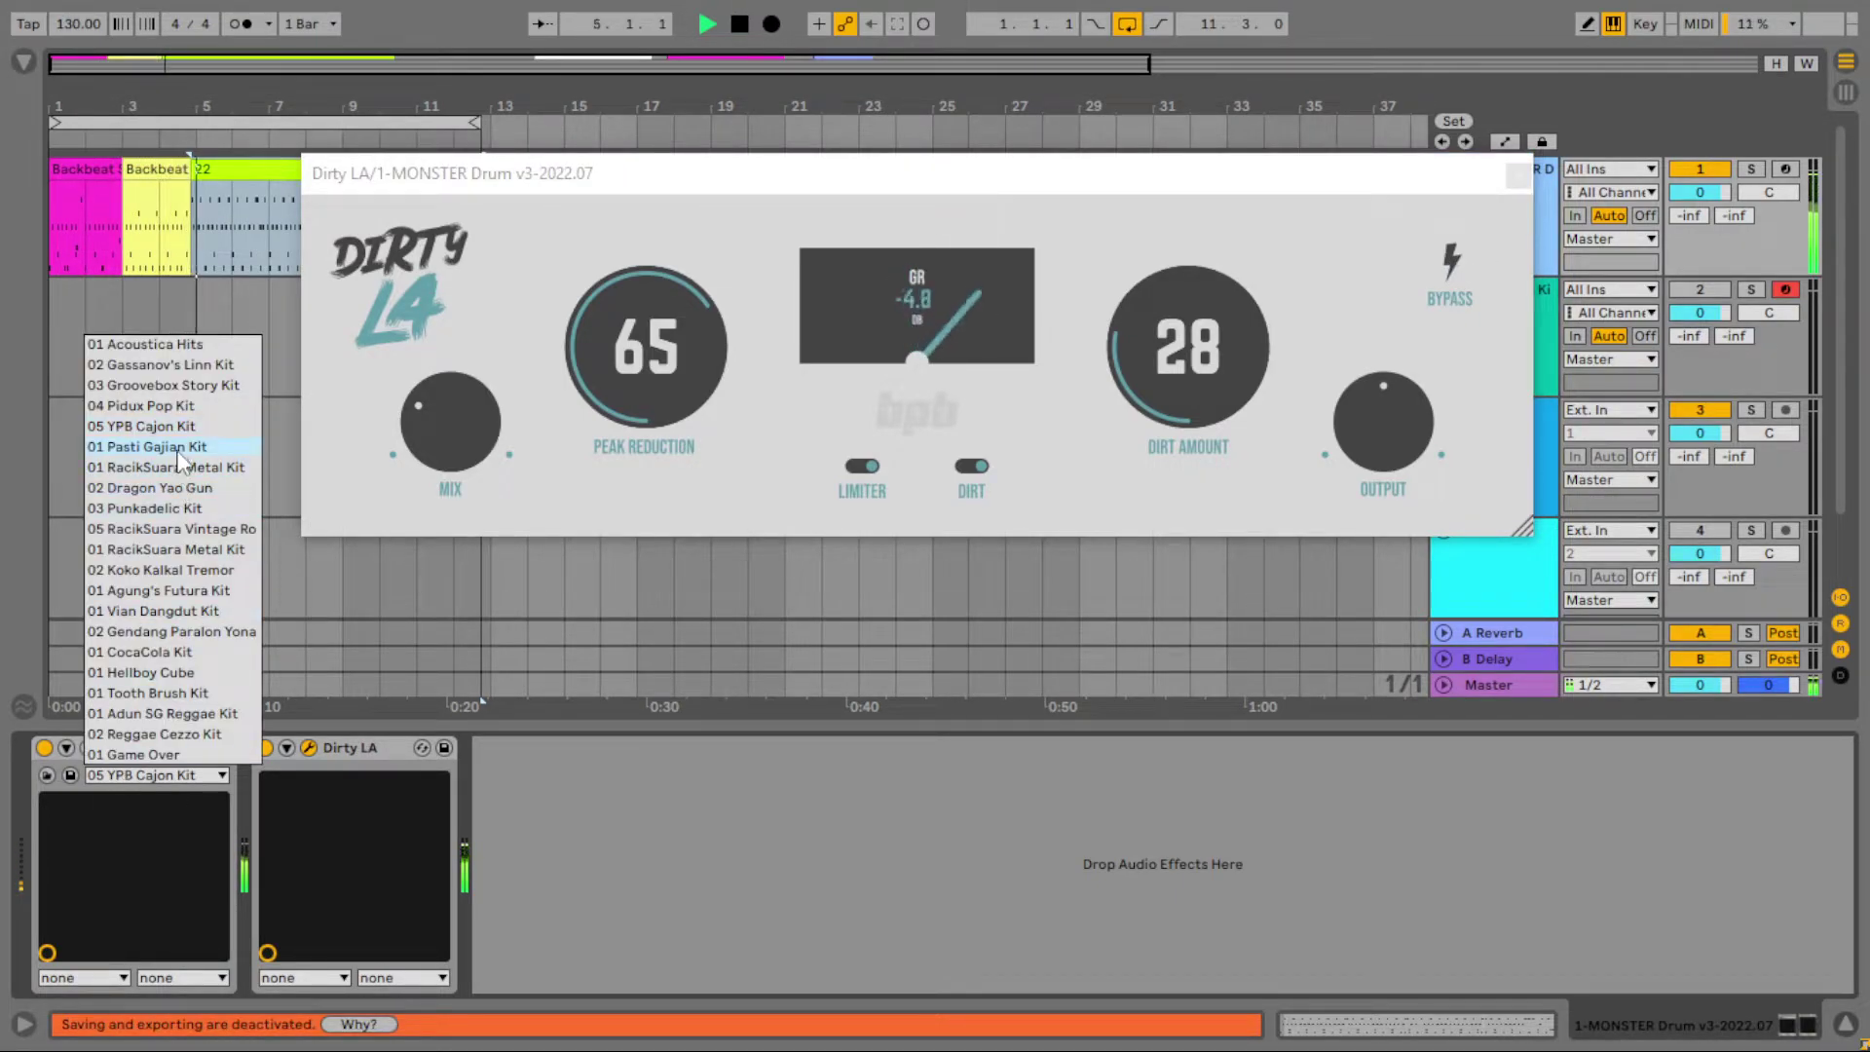
pyautogui.click(147, 446)
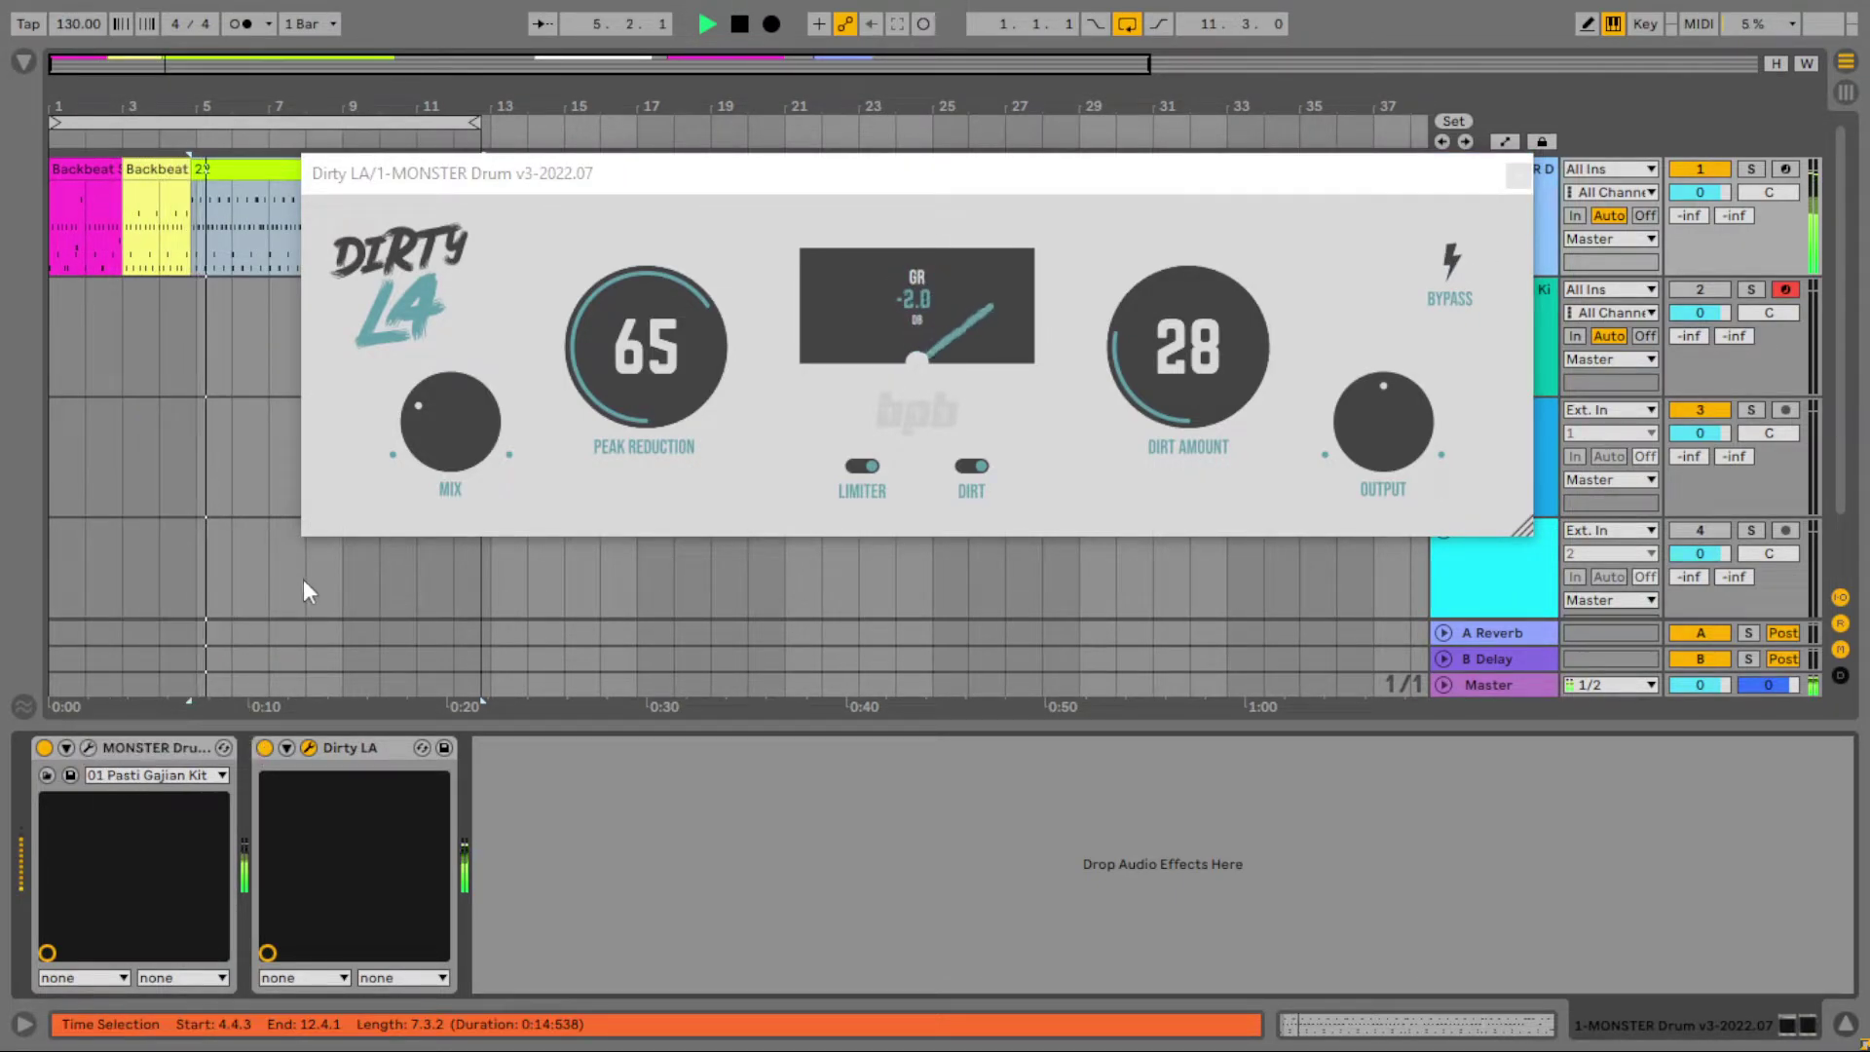
pyautogui.click(677, 360)
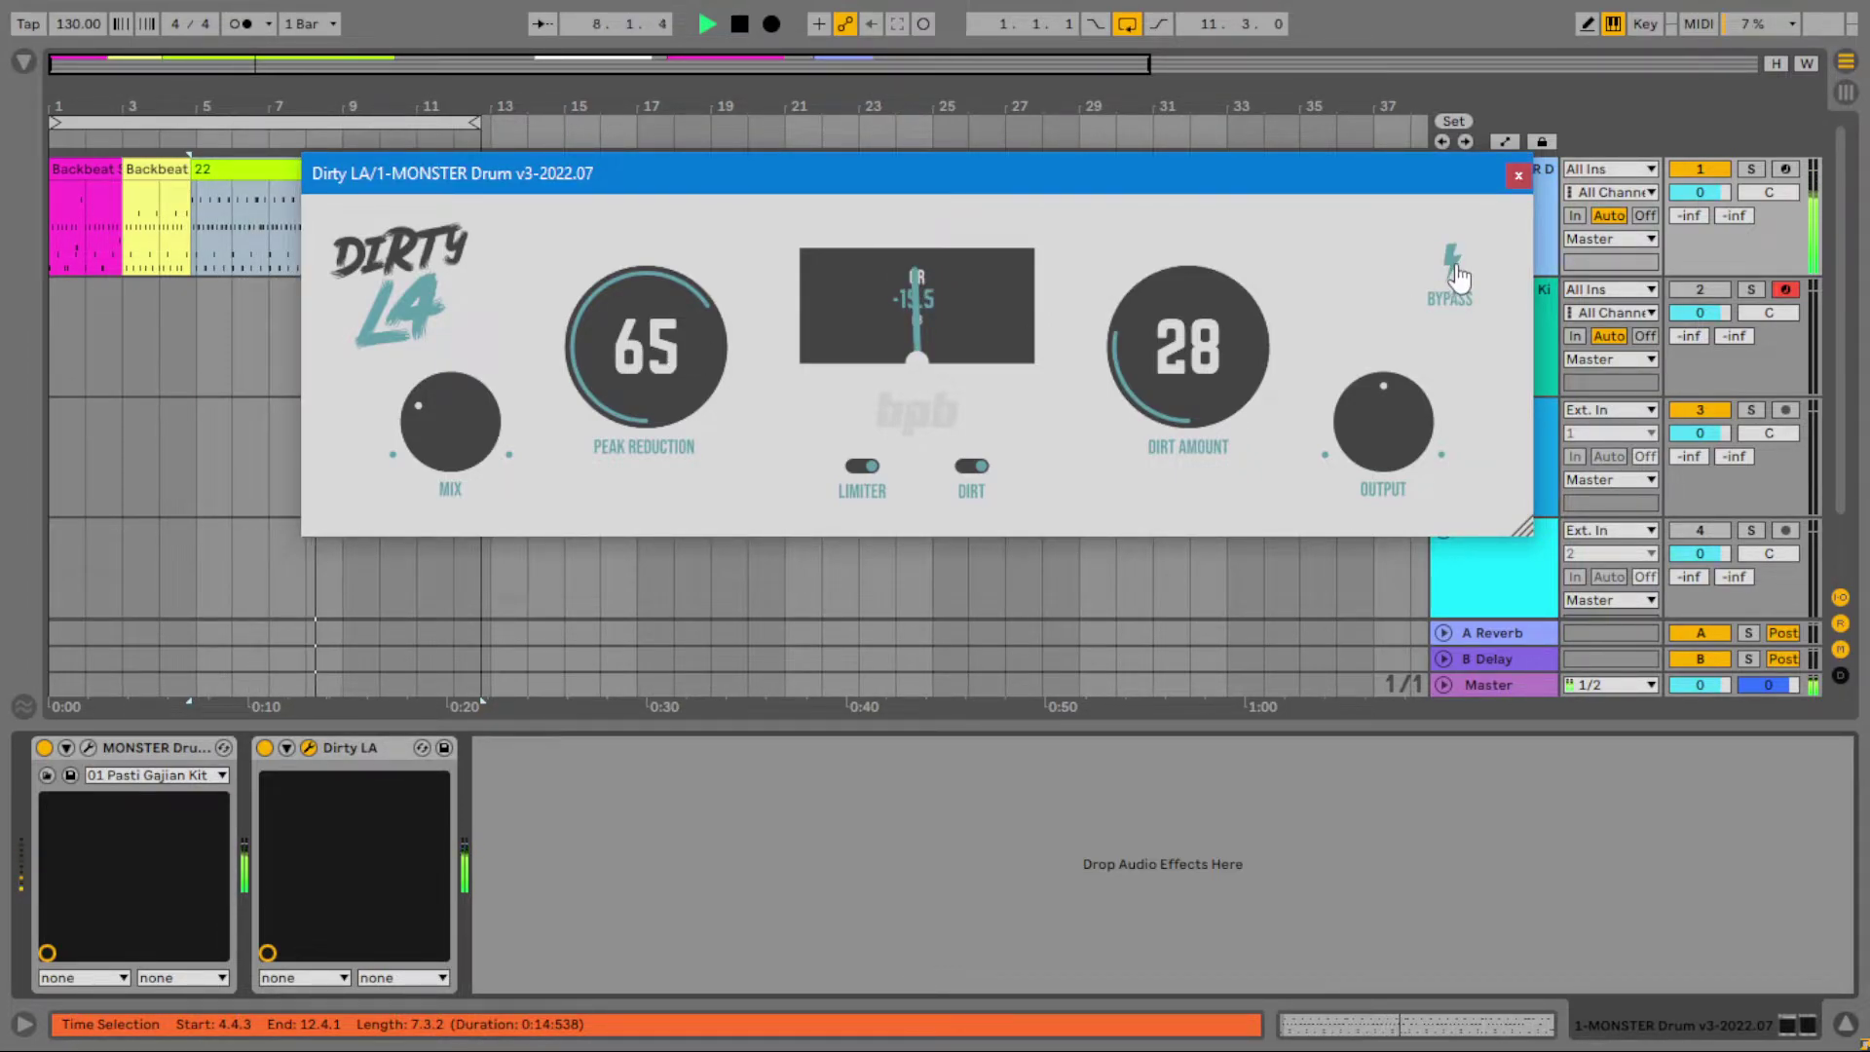
# - Set Peak Reduction to 30 and Dirt Amount to 12, with Mix raised and the Limiter switched off
pyautogui.moveTo(670, 342); pyautogui.dragTo(673, 391)
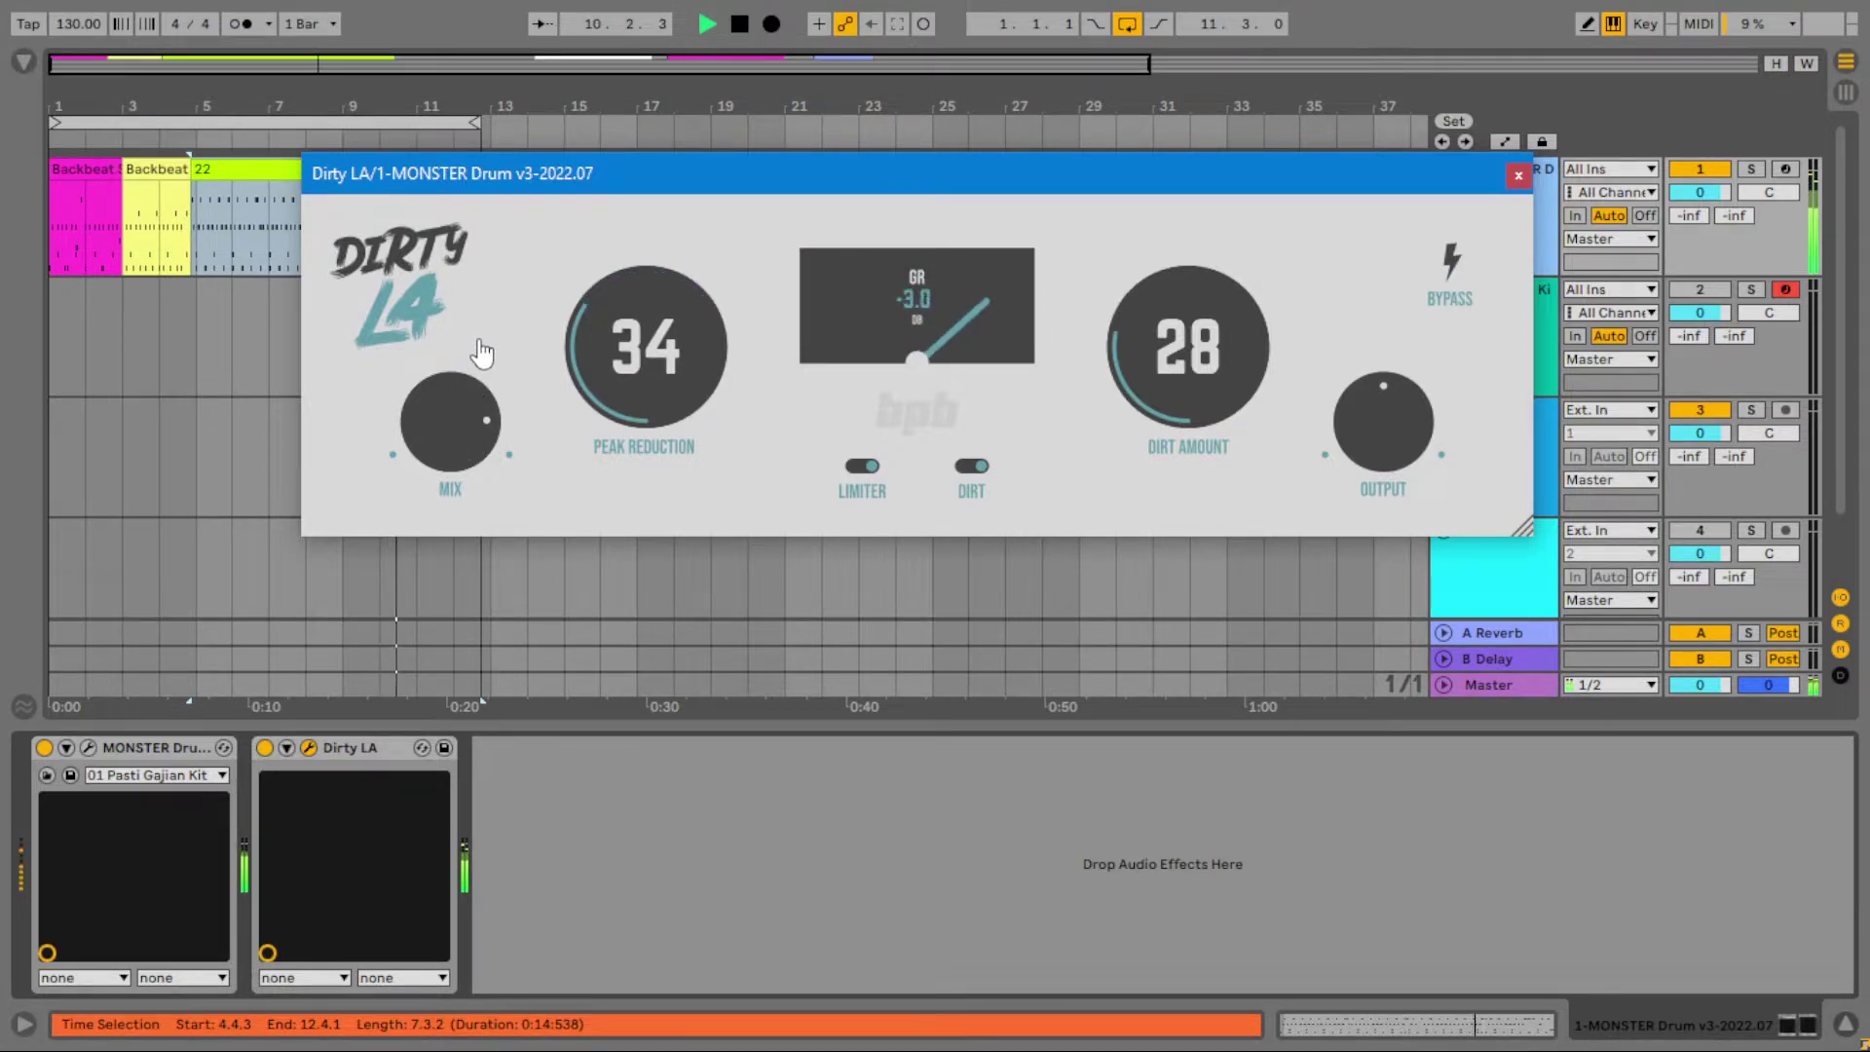
pyautogui.moveTo(1164, 352); pyautogui.dragTo(979, 446)
pyautogui.click(862, 471)
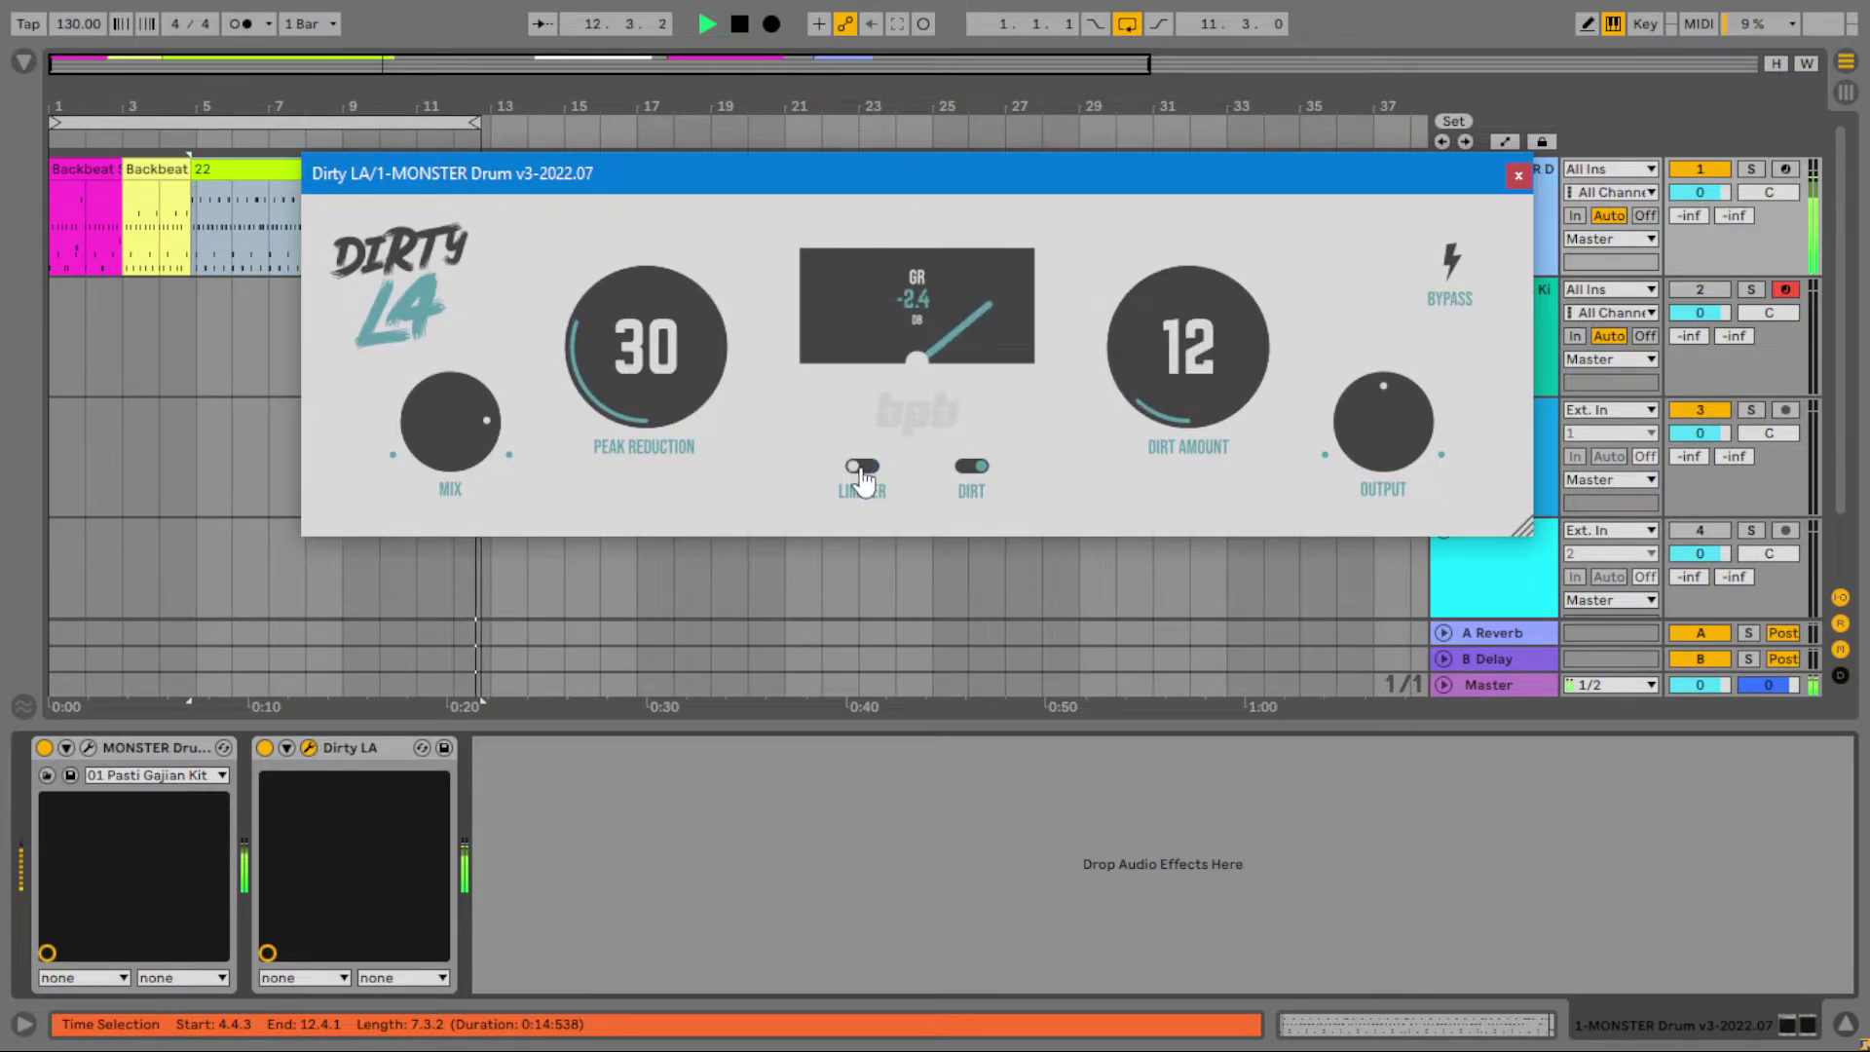
# - Load the 01 RacikSuara Metal Kit and set Peak Reduction to 31
pyautogui.click(166, 774)
pyautogui.click(167, 470)
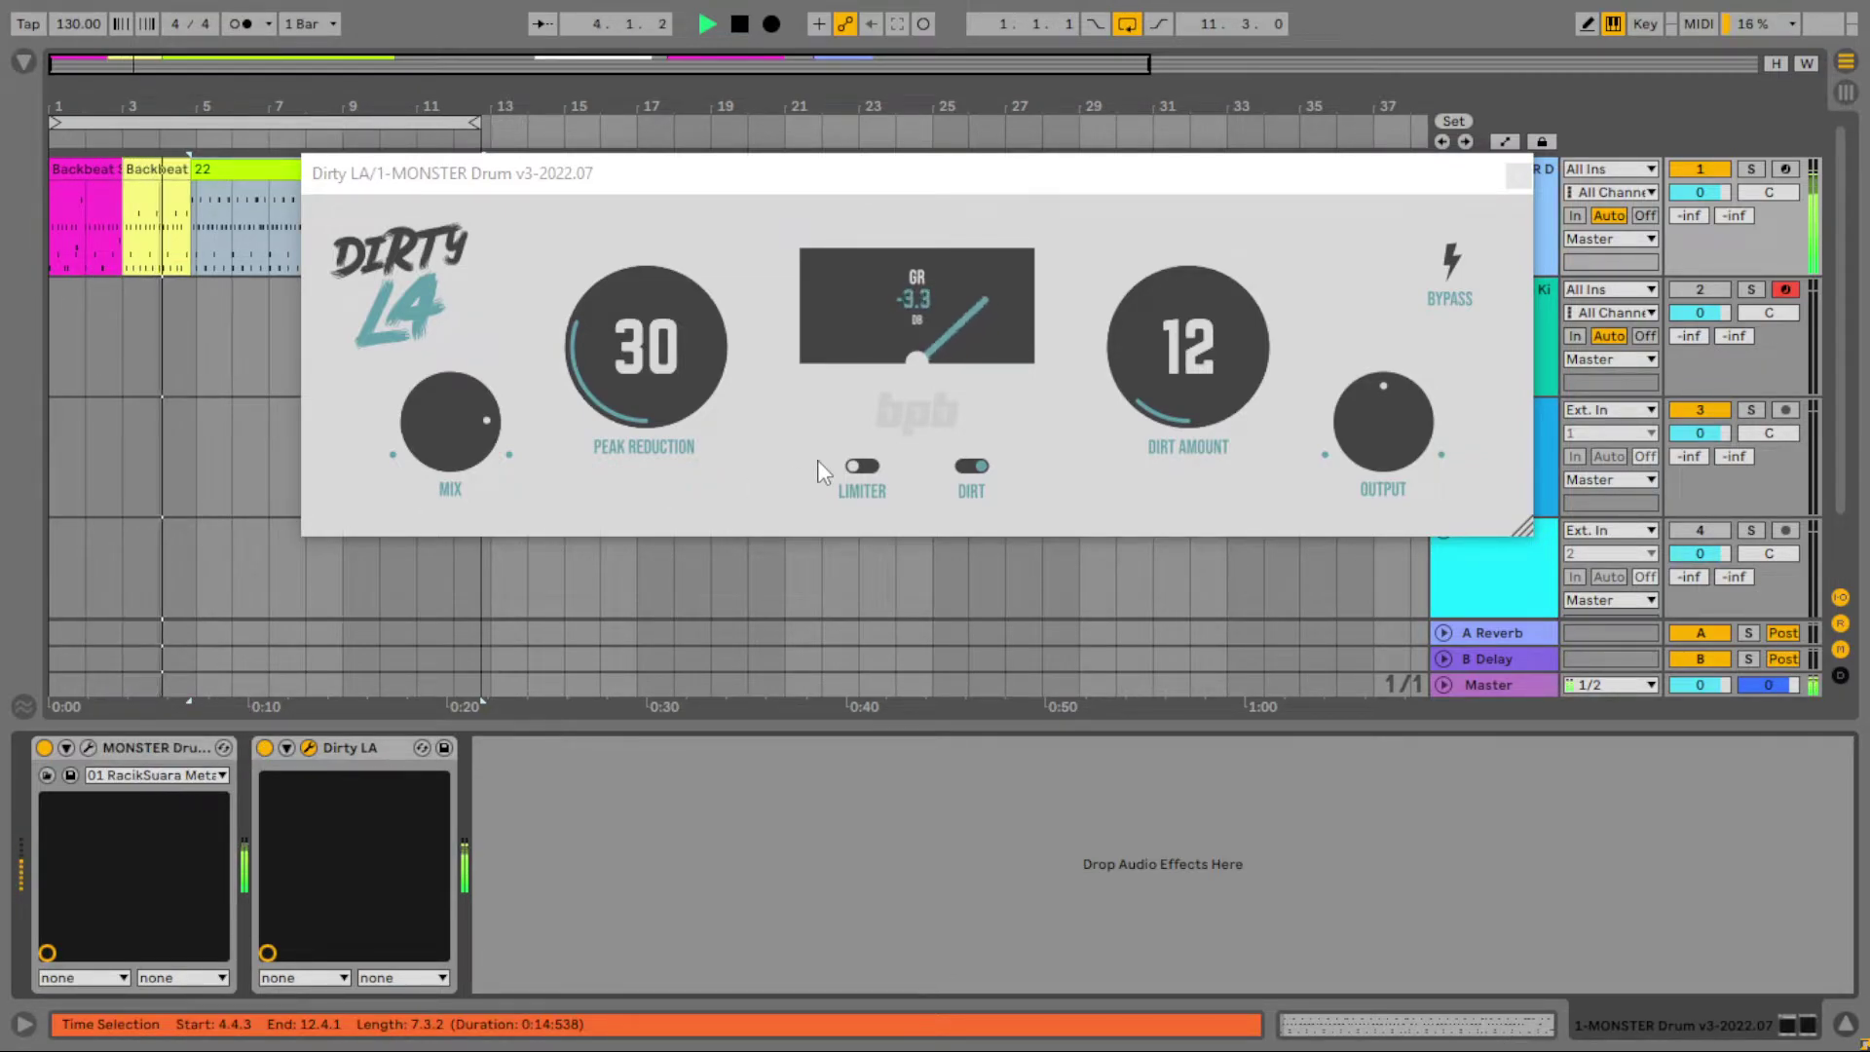
pyautogui.moveTo(708, 419); pyautogui.dragTo(662, 380)
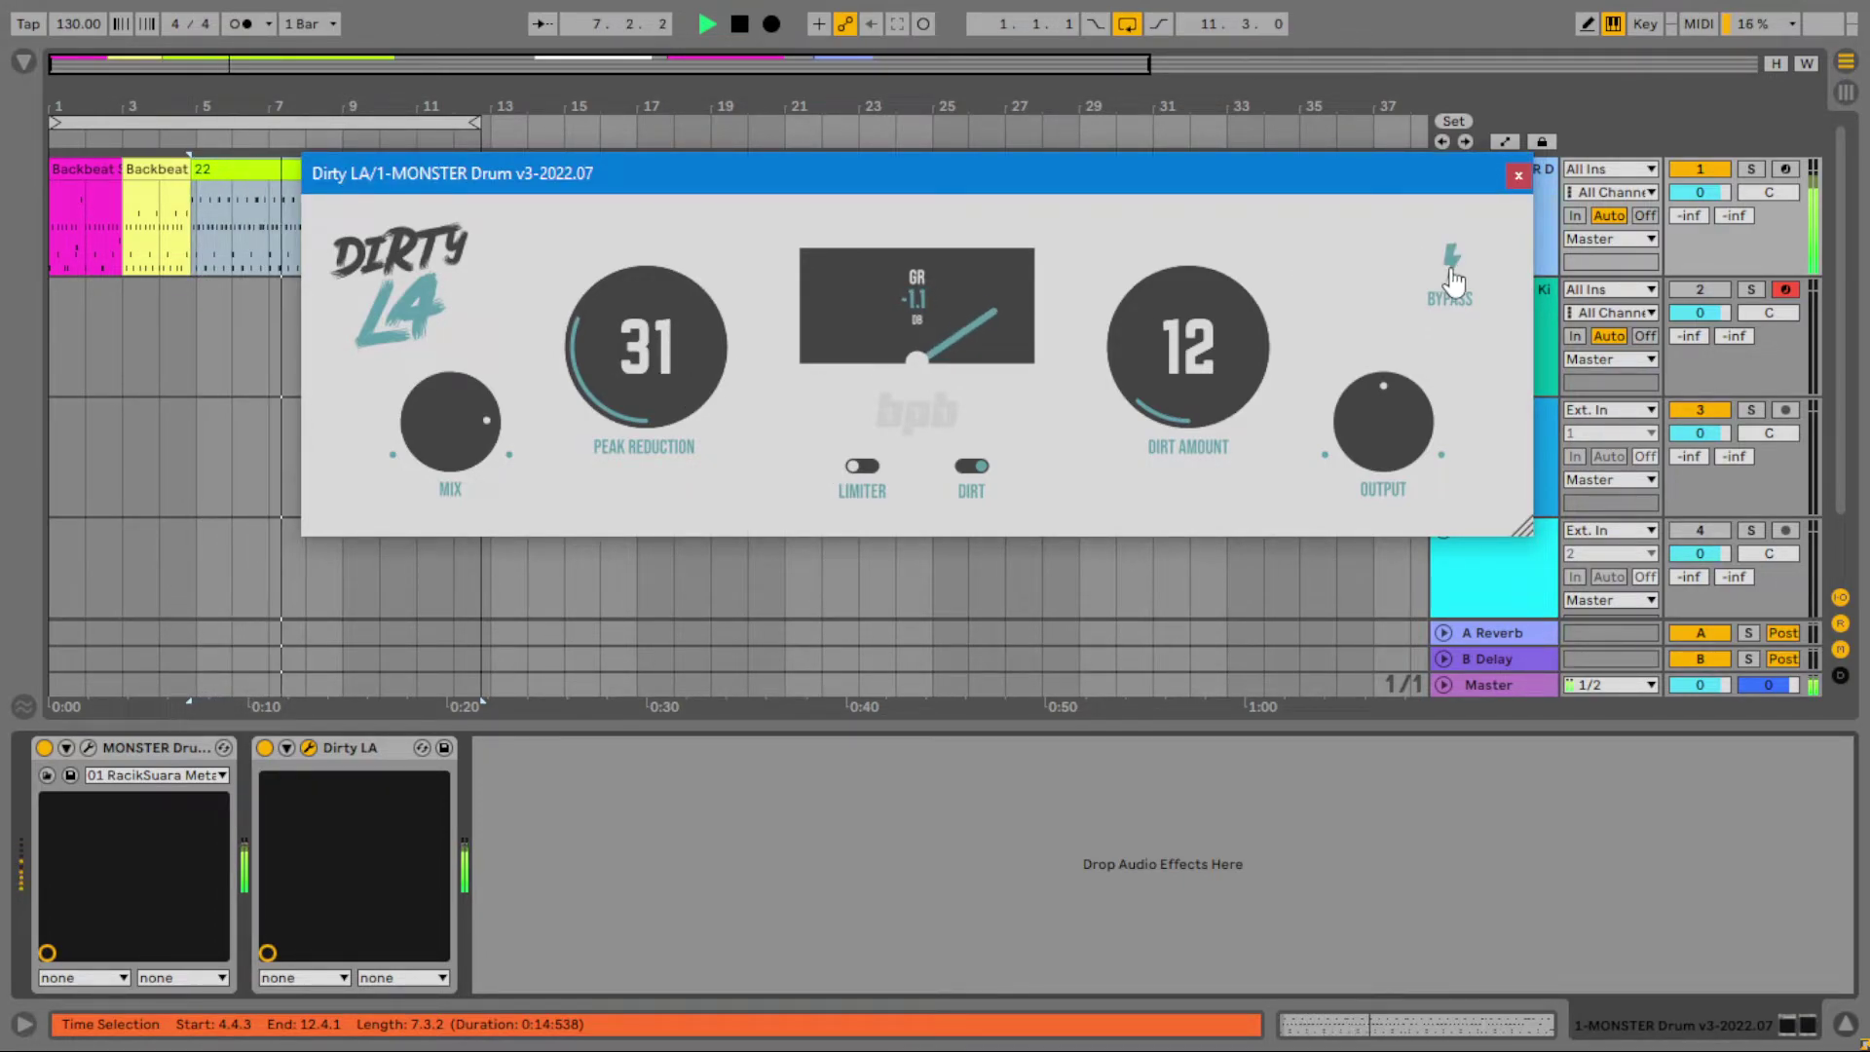
# - Set Peak Reduction to 65 with a low Mix, and audition the sound with Dirt off and back on
pyautogui.moveTo(644, 394)
pyautogui.mouseDown()
pyautogui.moveTo(634, 342)
pyautogui.moveTo(636, 371)
pyautogui.mouseUp()
pyautogui.moveTo(438, 421); pyautogui.dragTo(449, 535)
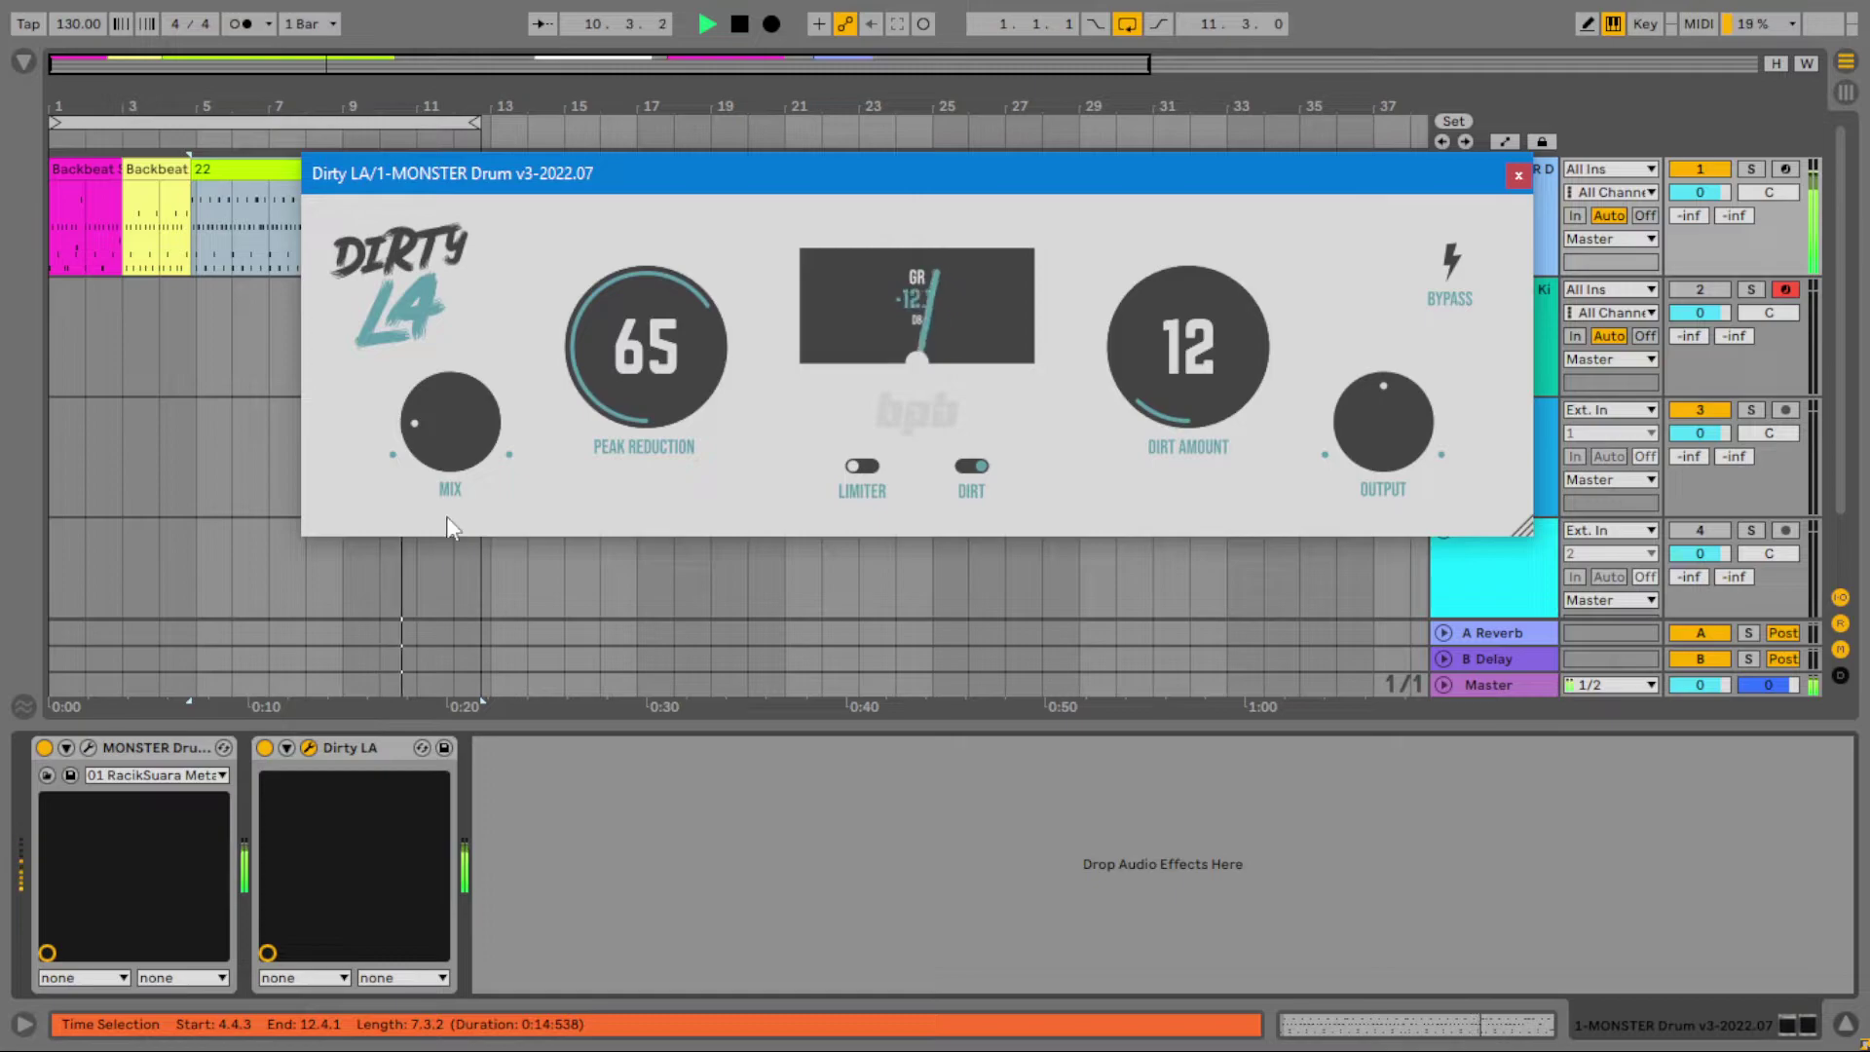
pyautogui.click(967, 472)
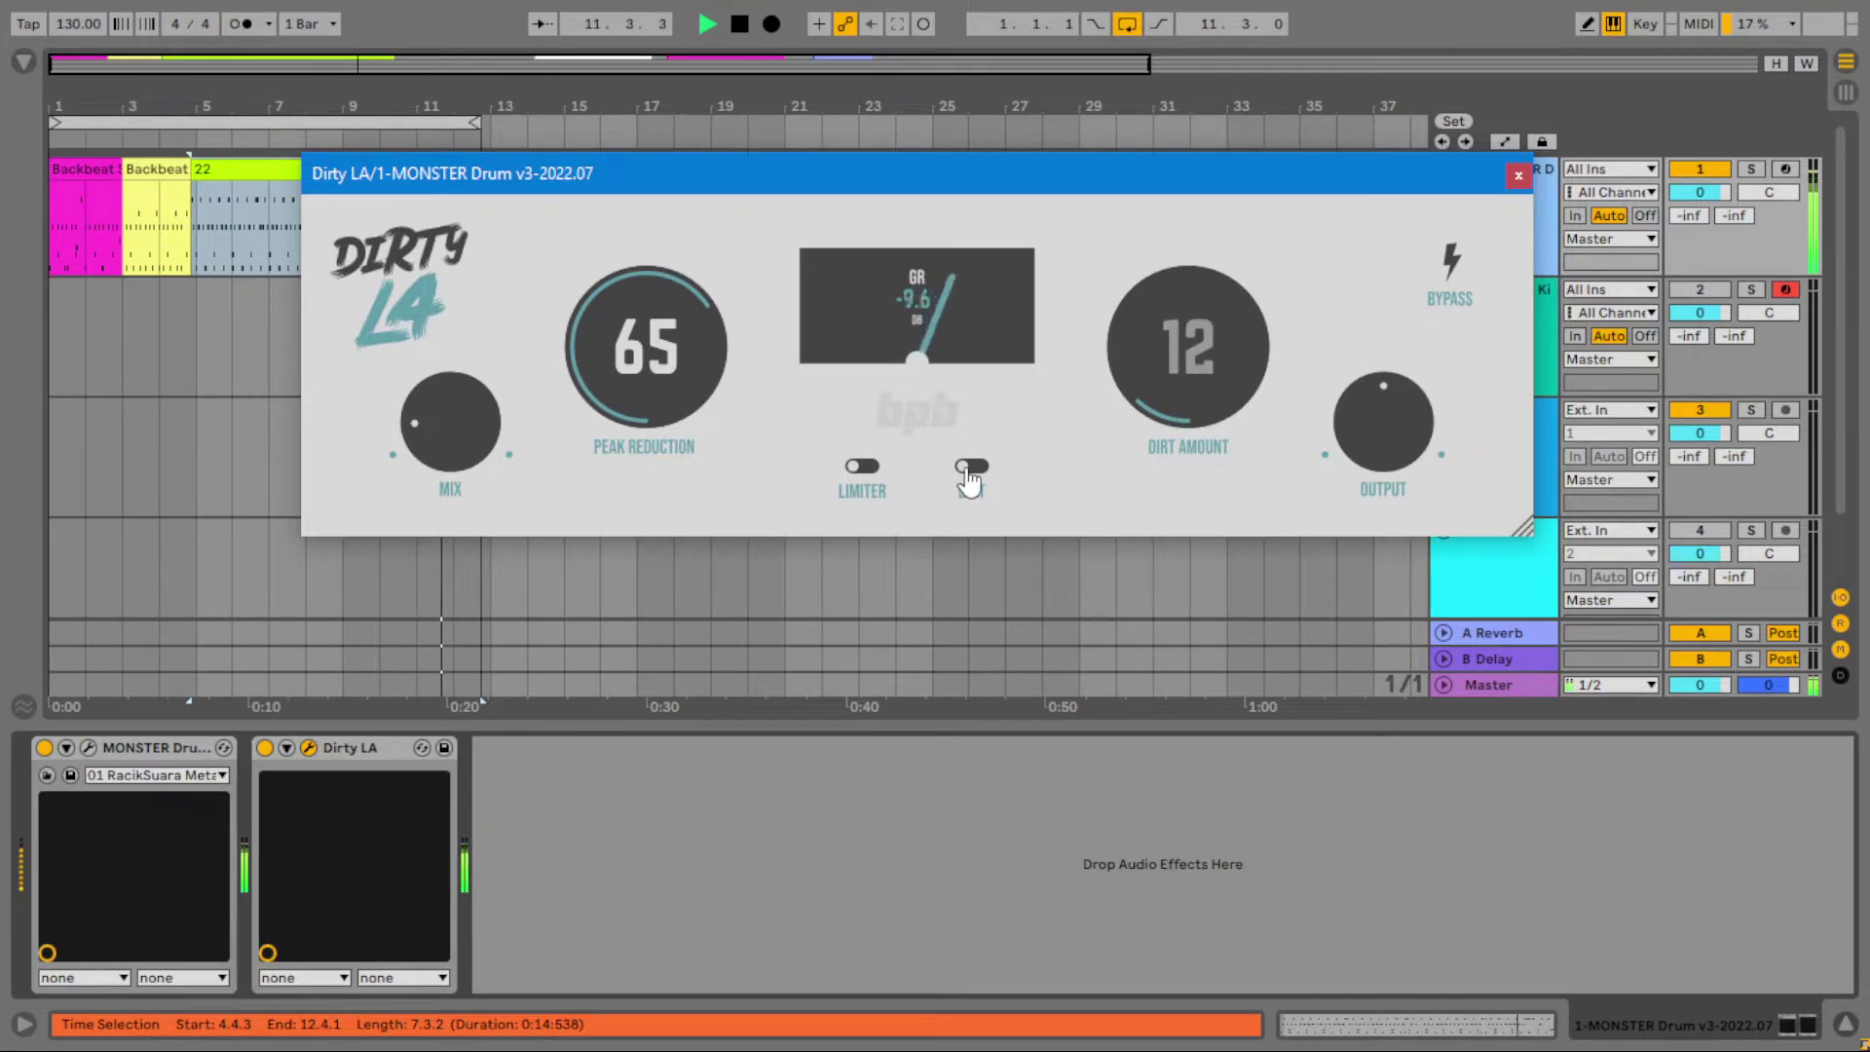
pyautogui.click(967, 472)
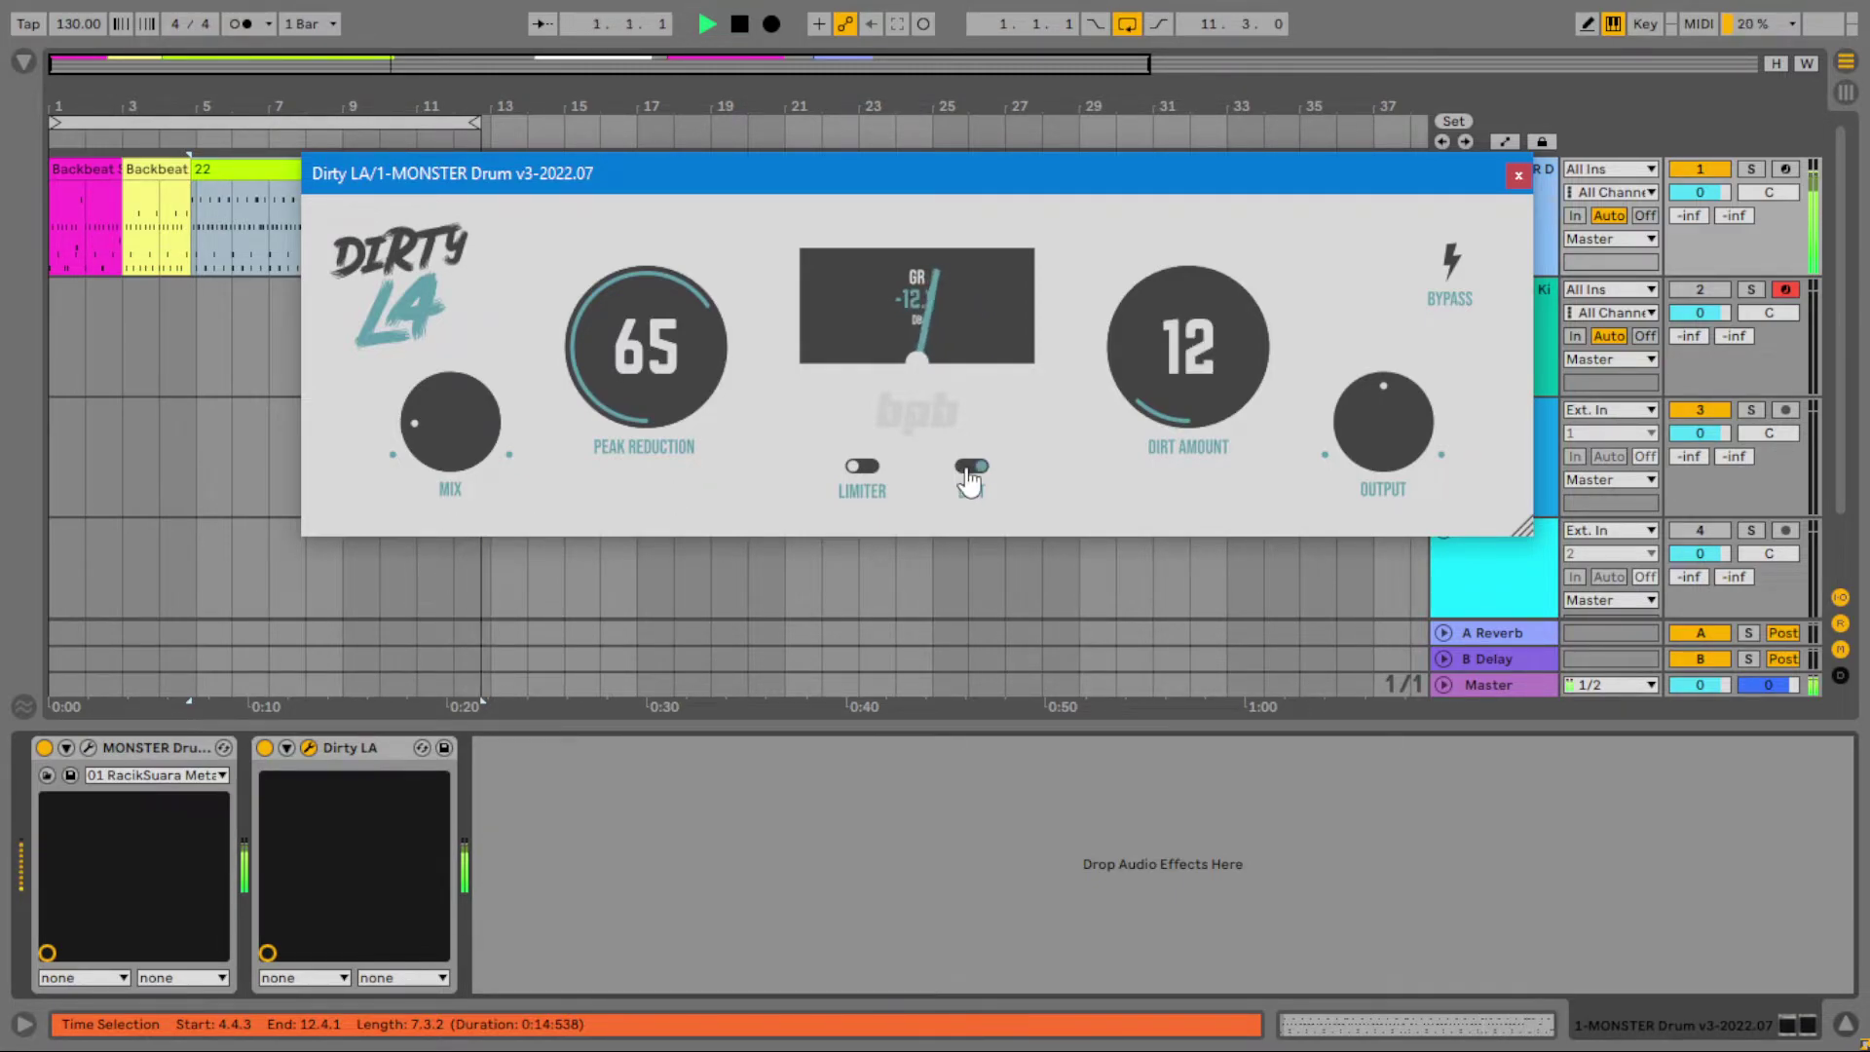
# - Load the 02 Dragon Yao Gun kit and raise Mix to about two thirds
pyautogui.click(160, 775)
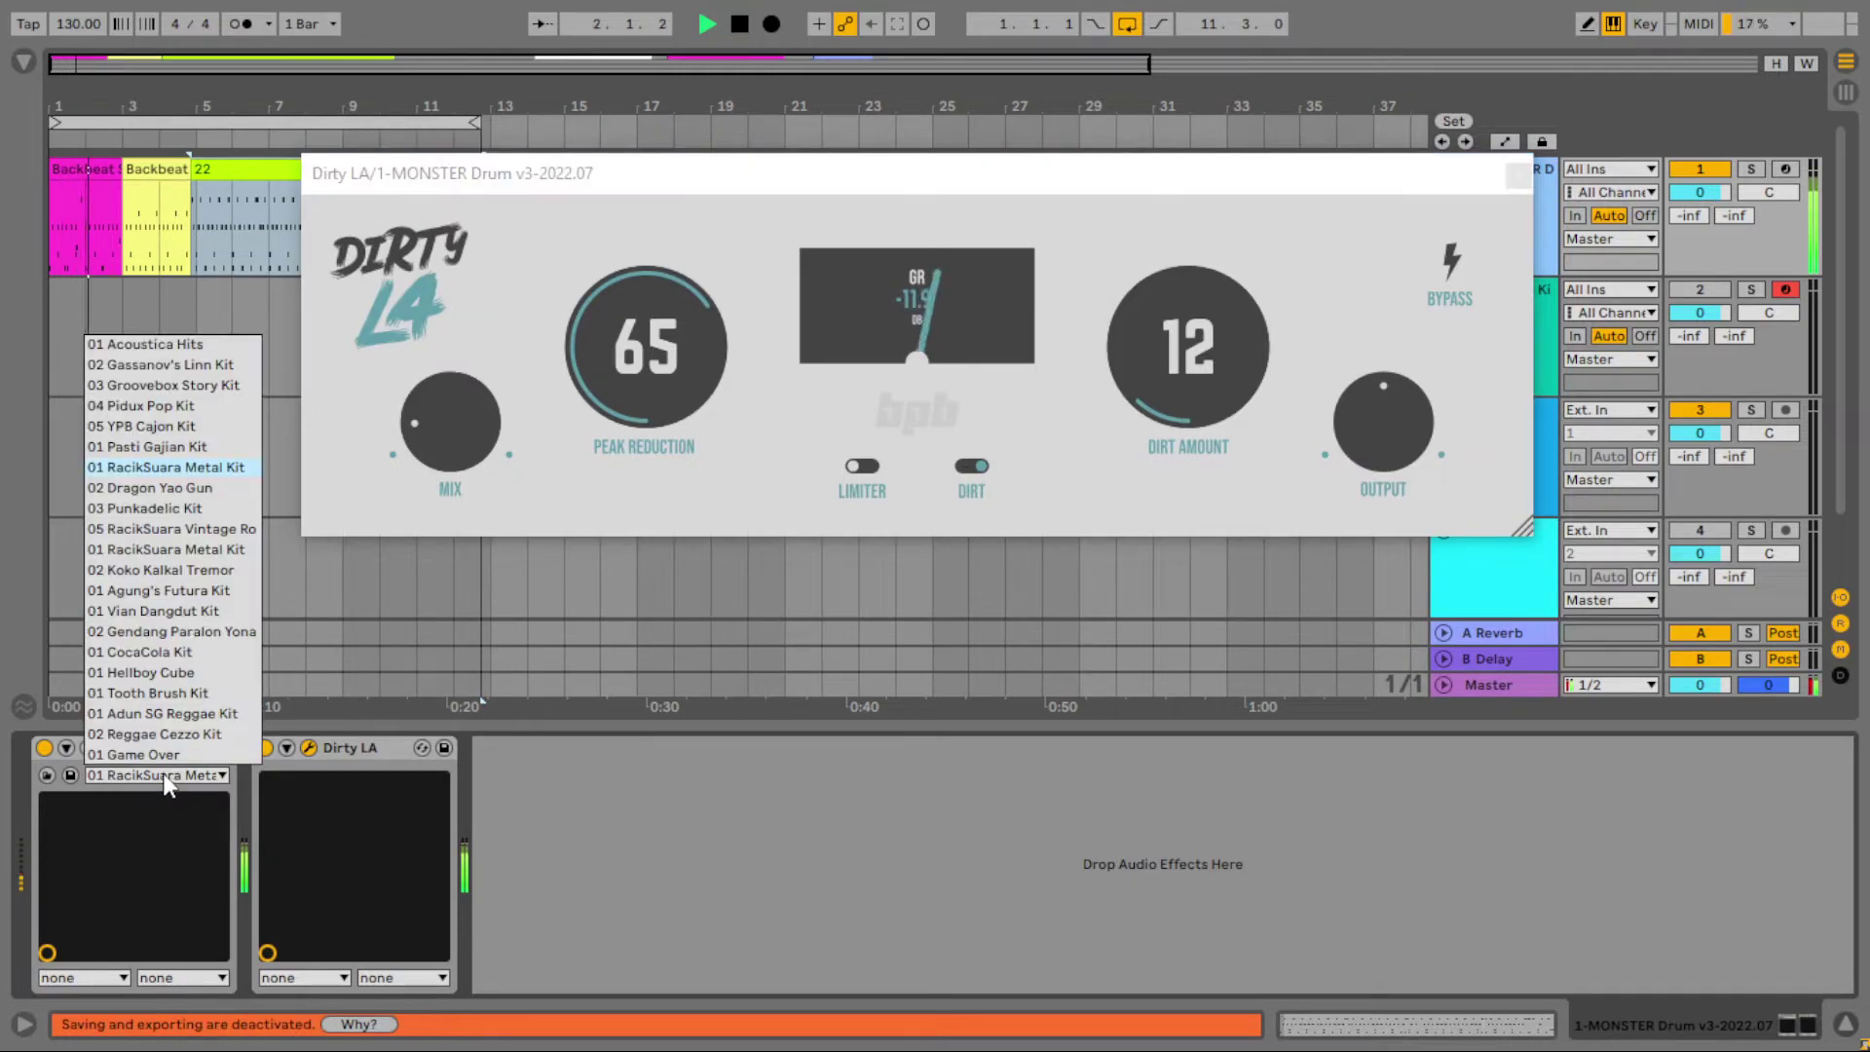
pyautogui.click(150, 490)
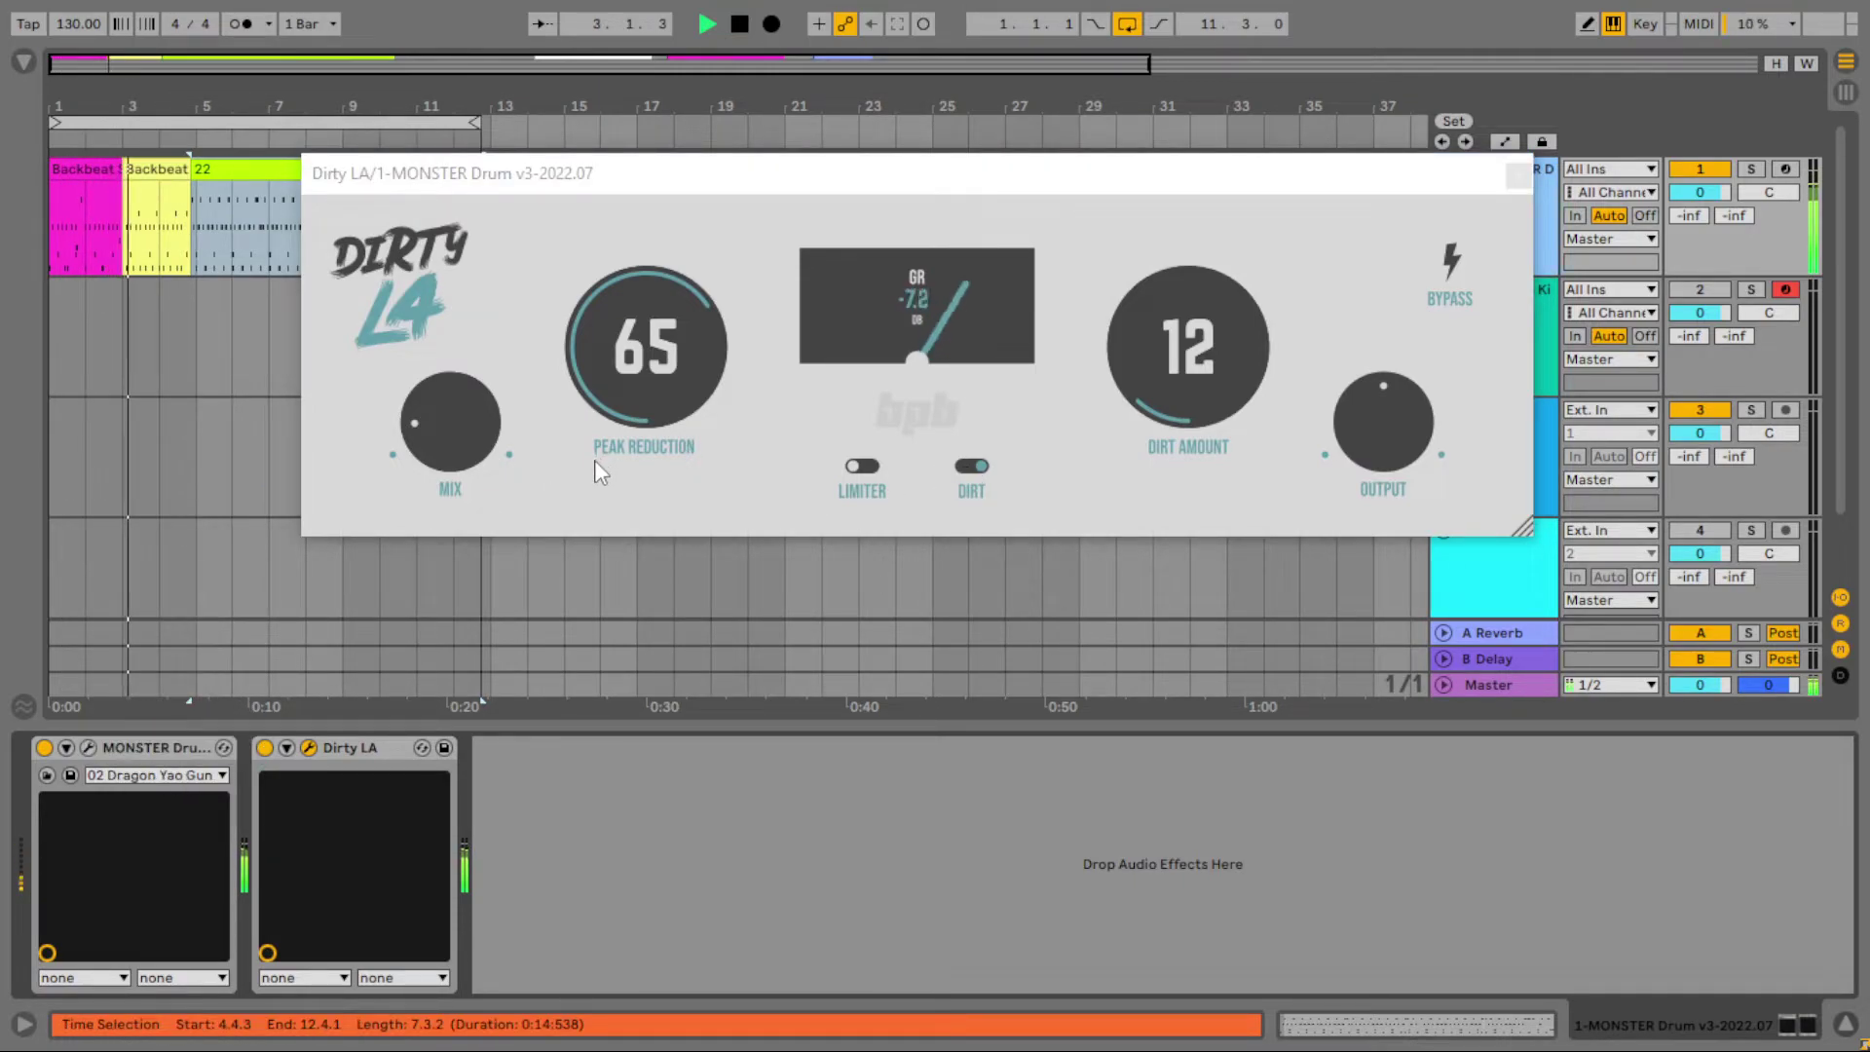
pyautogui.moveTo(472, 443); pyautogui.dragTo(487, 374)
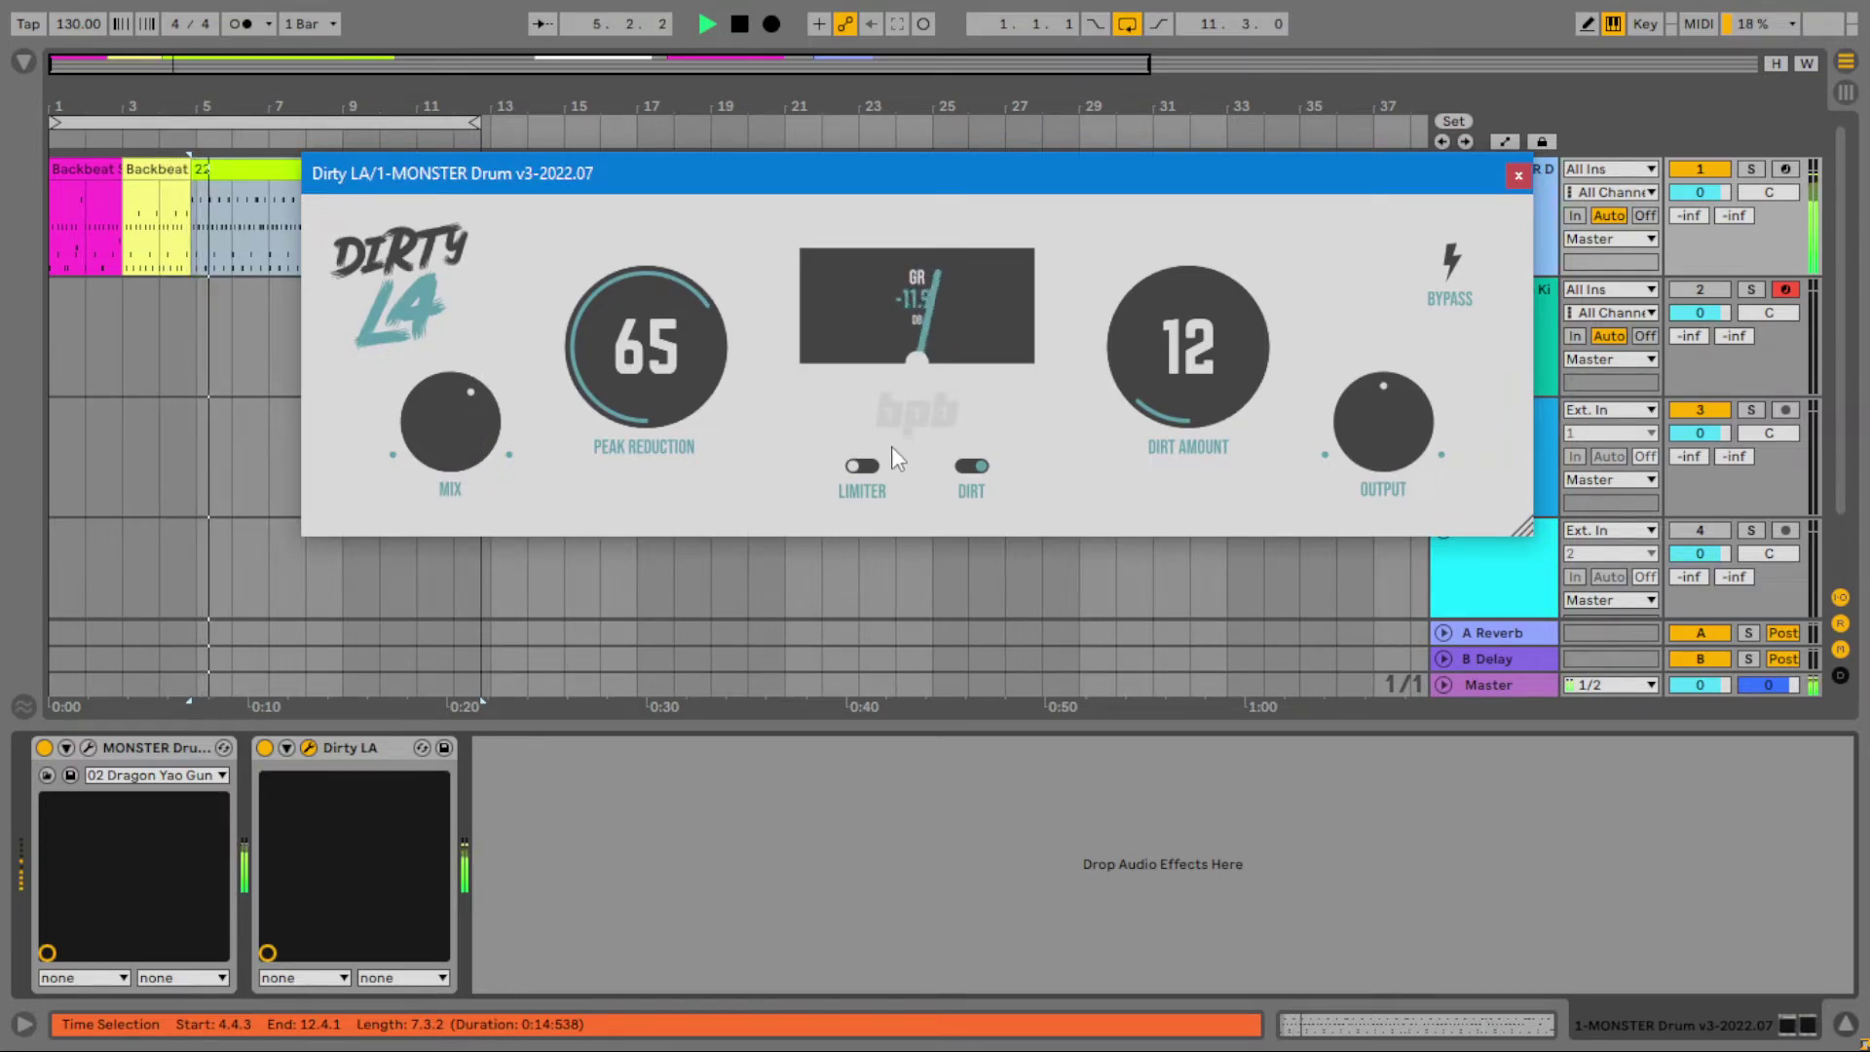
# - Set Dirt Amount to 0 and Peak Reduction to 57, with Mix raised further and the Limiter switched on
pyautogui.moveTo(1110, 370); pyautogui.dragTo(1143, 397)
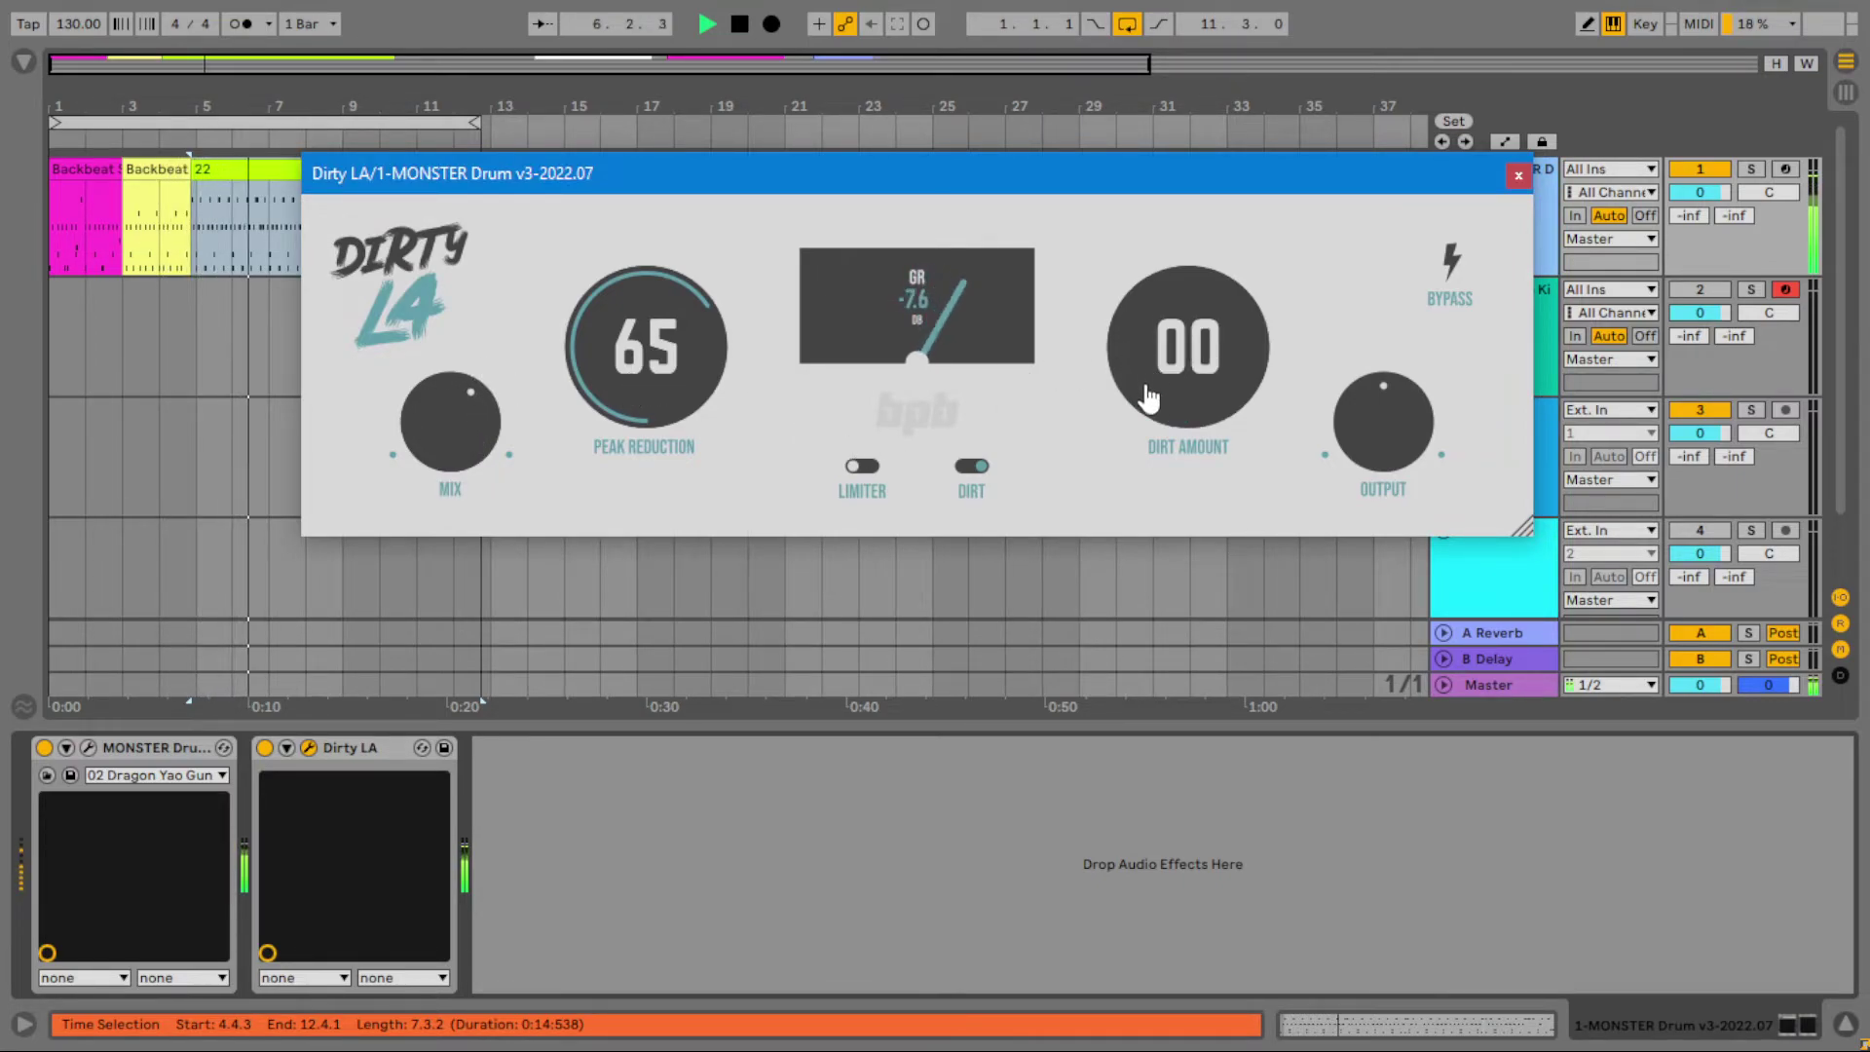
pyautogui.moveTo(610, 354); pyautogui.dragTo(619, 340)
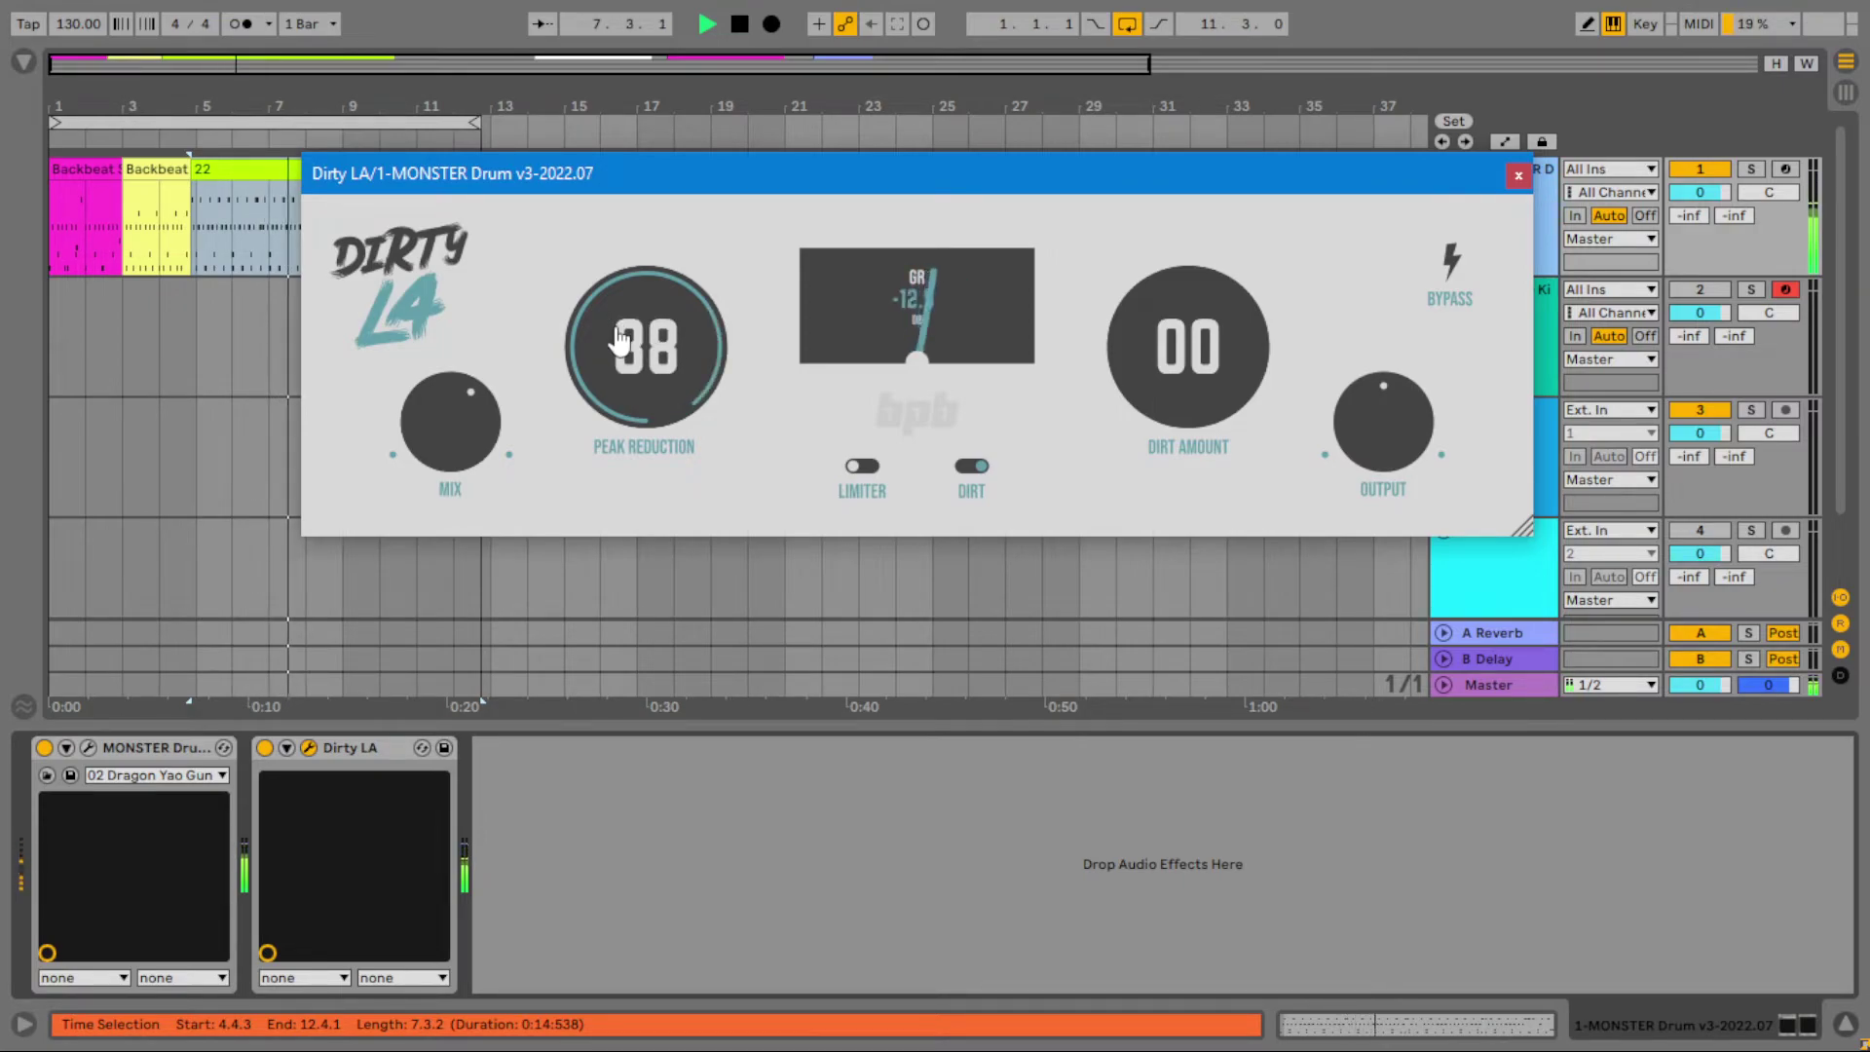
pyautogui.moveTo(451, 414); pyautogui.dragTo(452, 392)
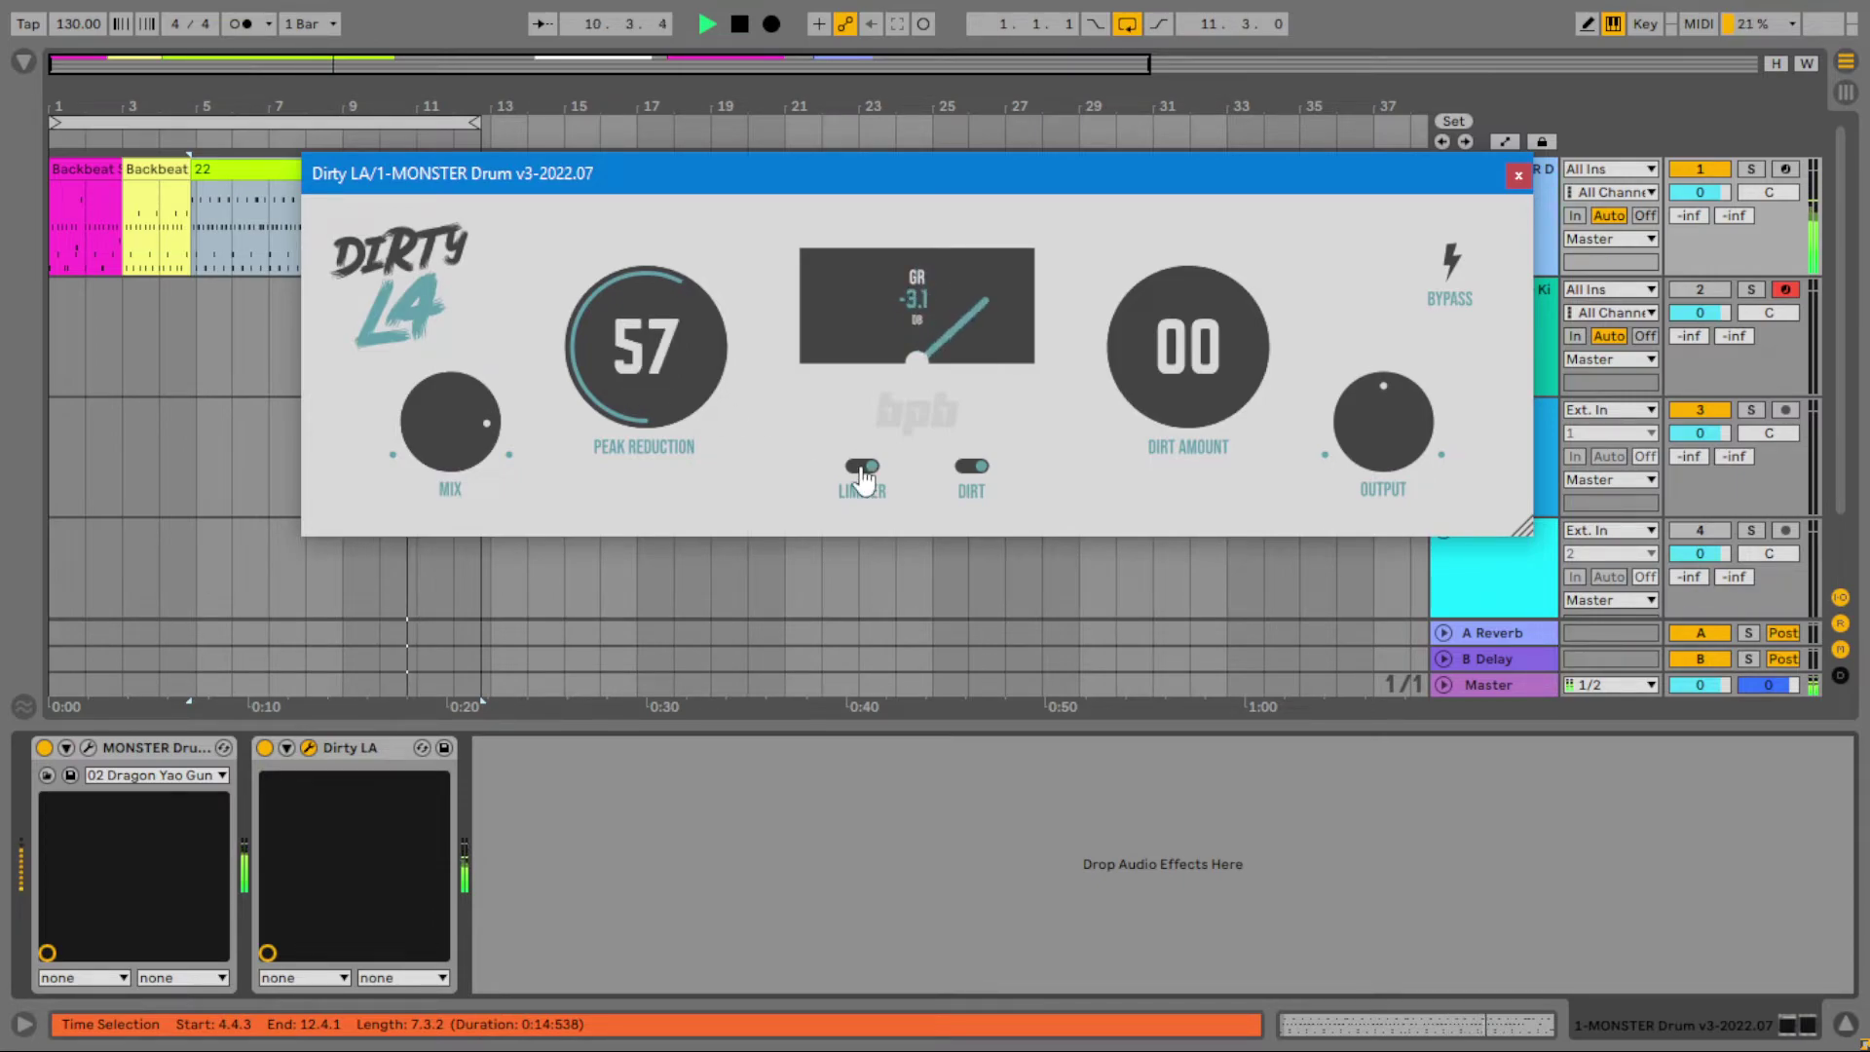
# - Set Dirt Amount to 31 and Mix to about one third, and compare the result with the bypassed sound
pyautogui.moveTo(1167, 414); pyautogui.dragTo(1171, 368)
pyautogui.moveTo(451, 425); pyautogui.dragTo(468, 543)
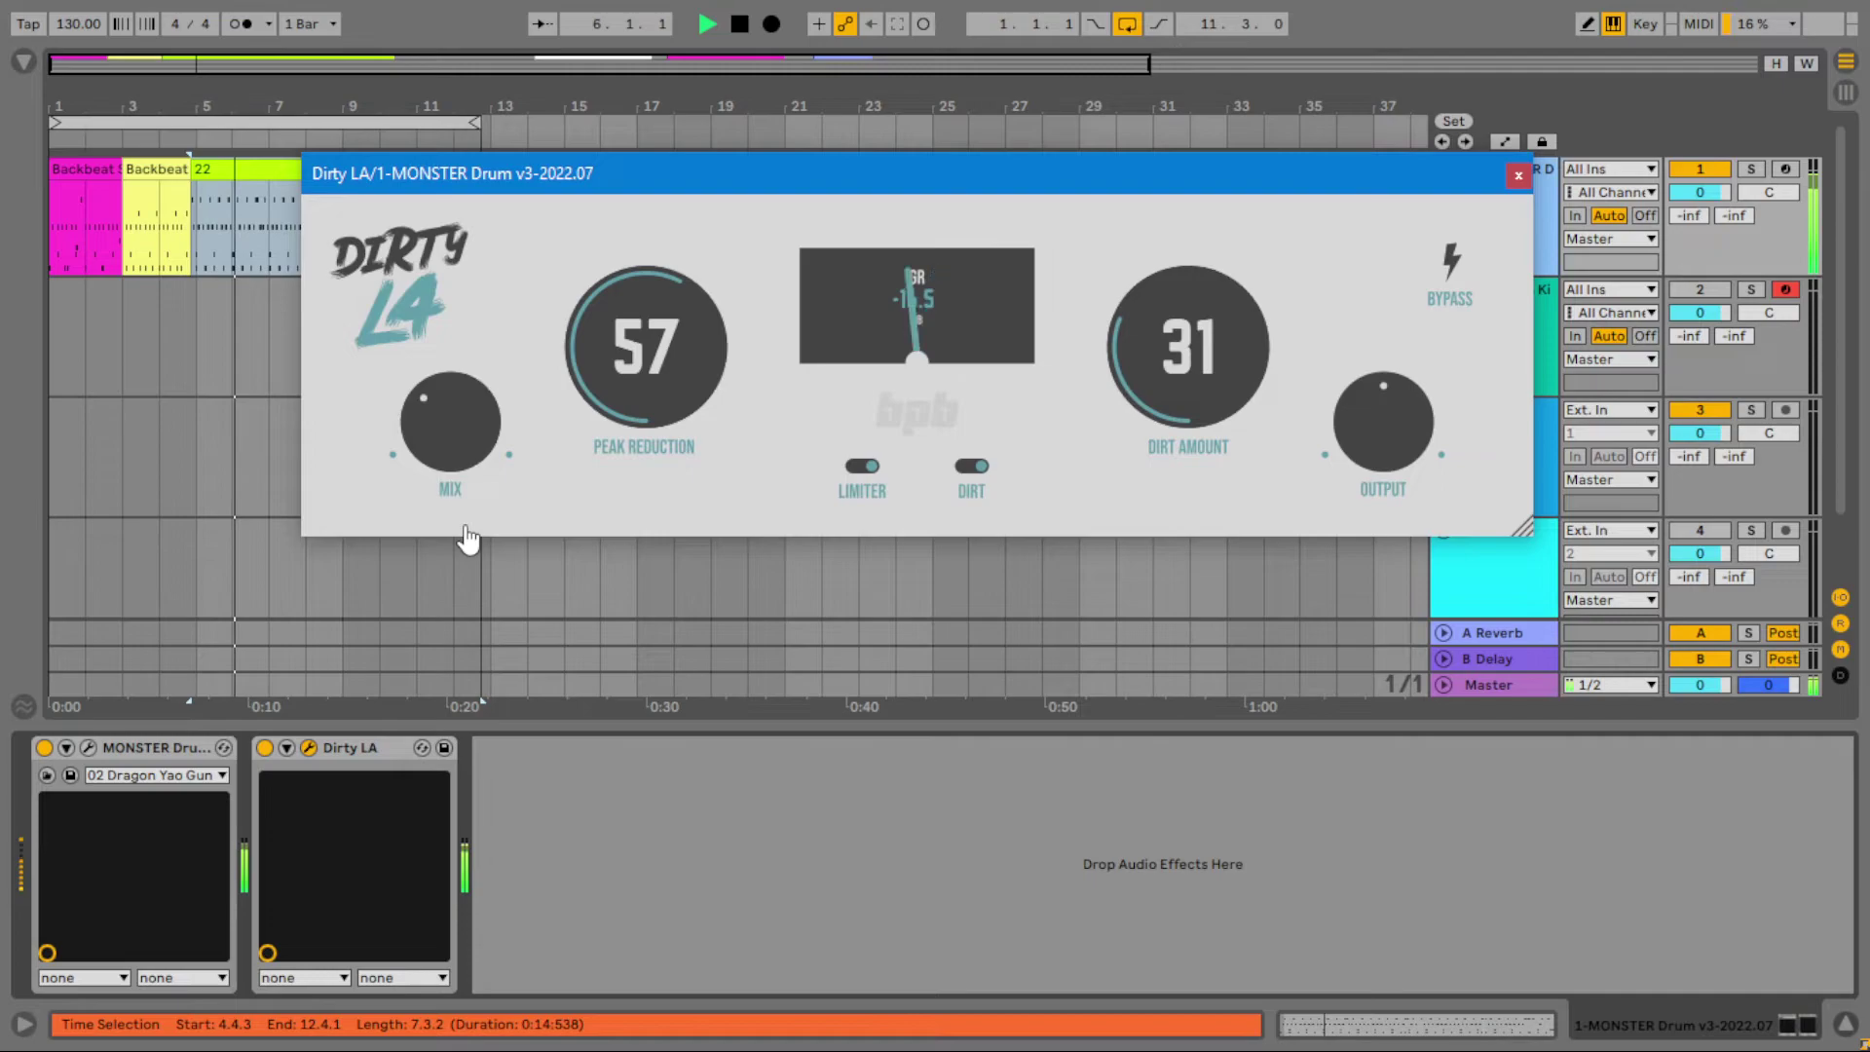
pyautogui.click(1453, 268)
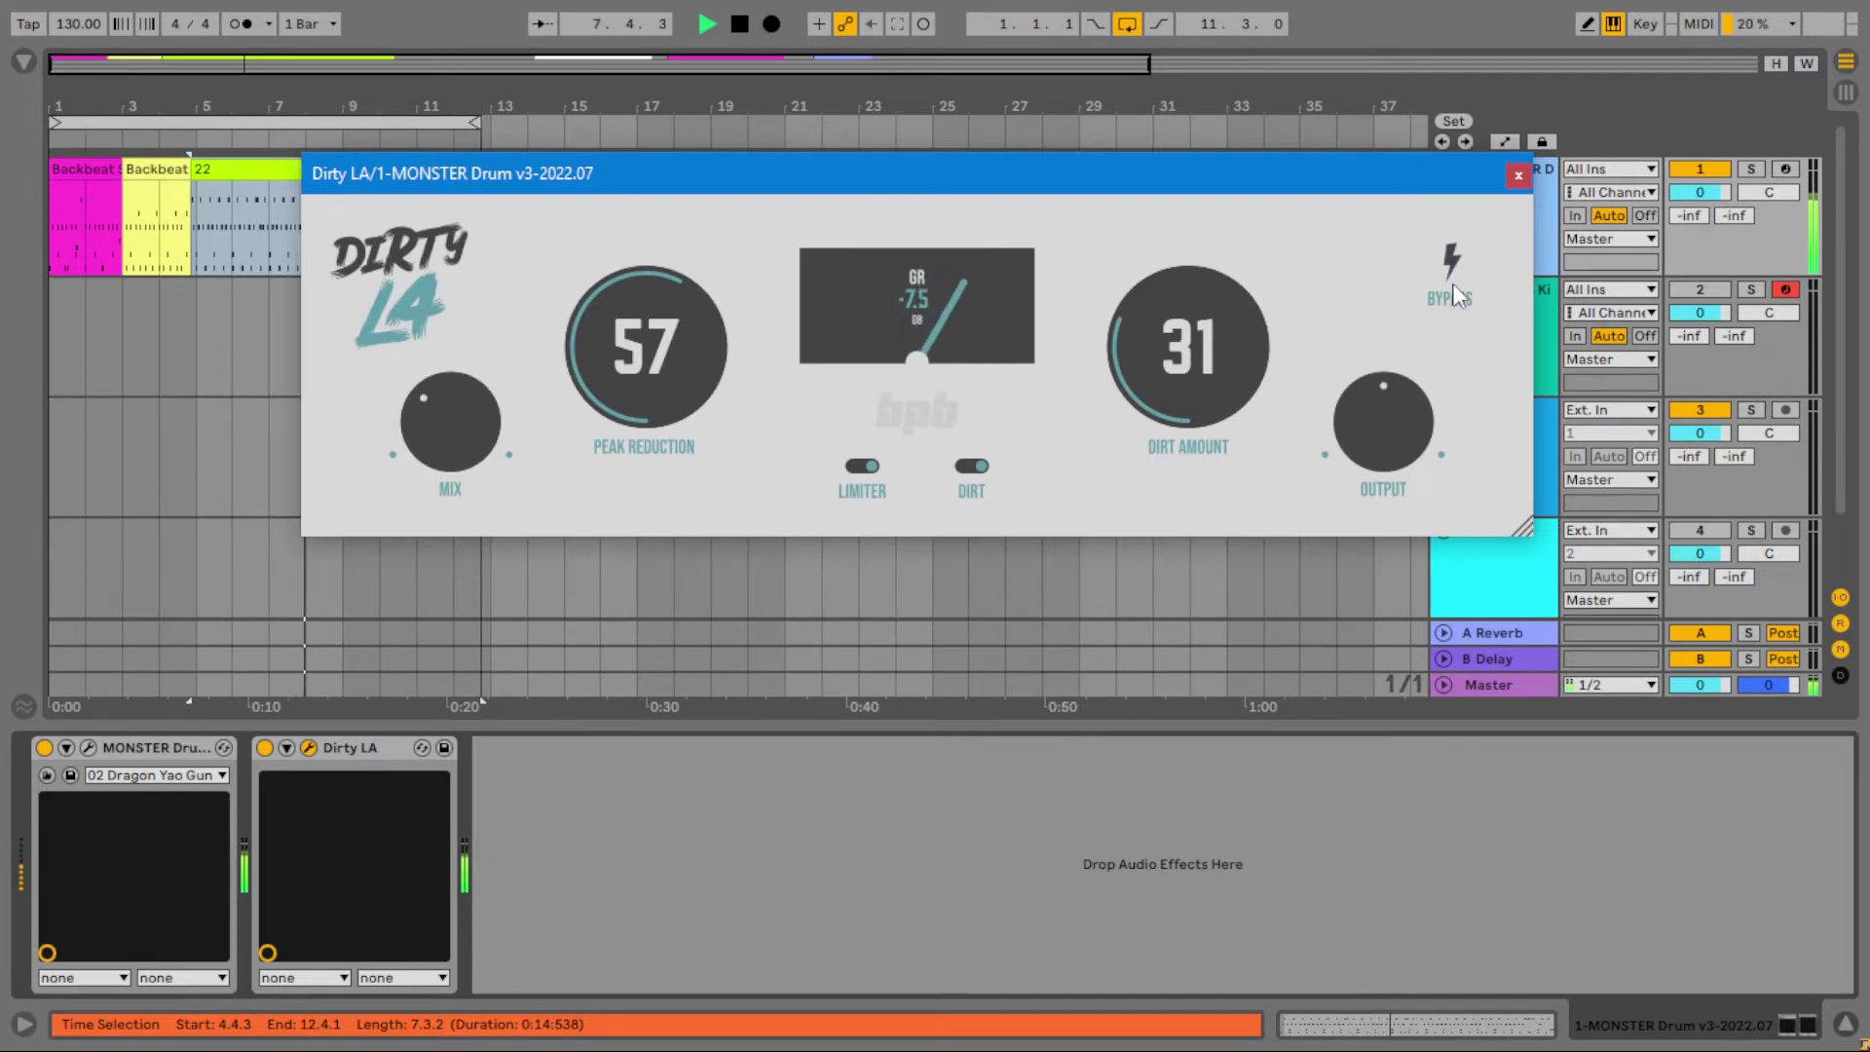
# - Load the 03 Punkadelic Kit and set Peak Reduction to 54
pyautogui.click(160, 777)
pyautogui.click(152, 508)
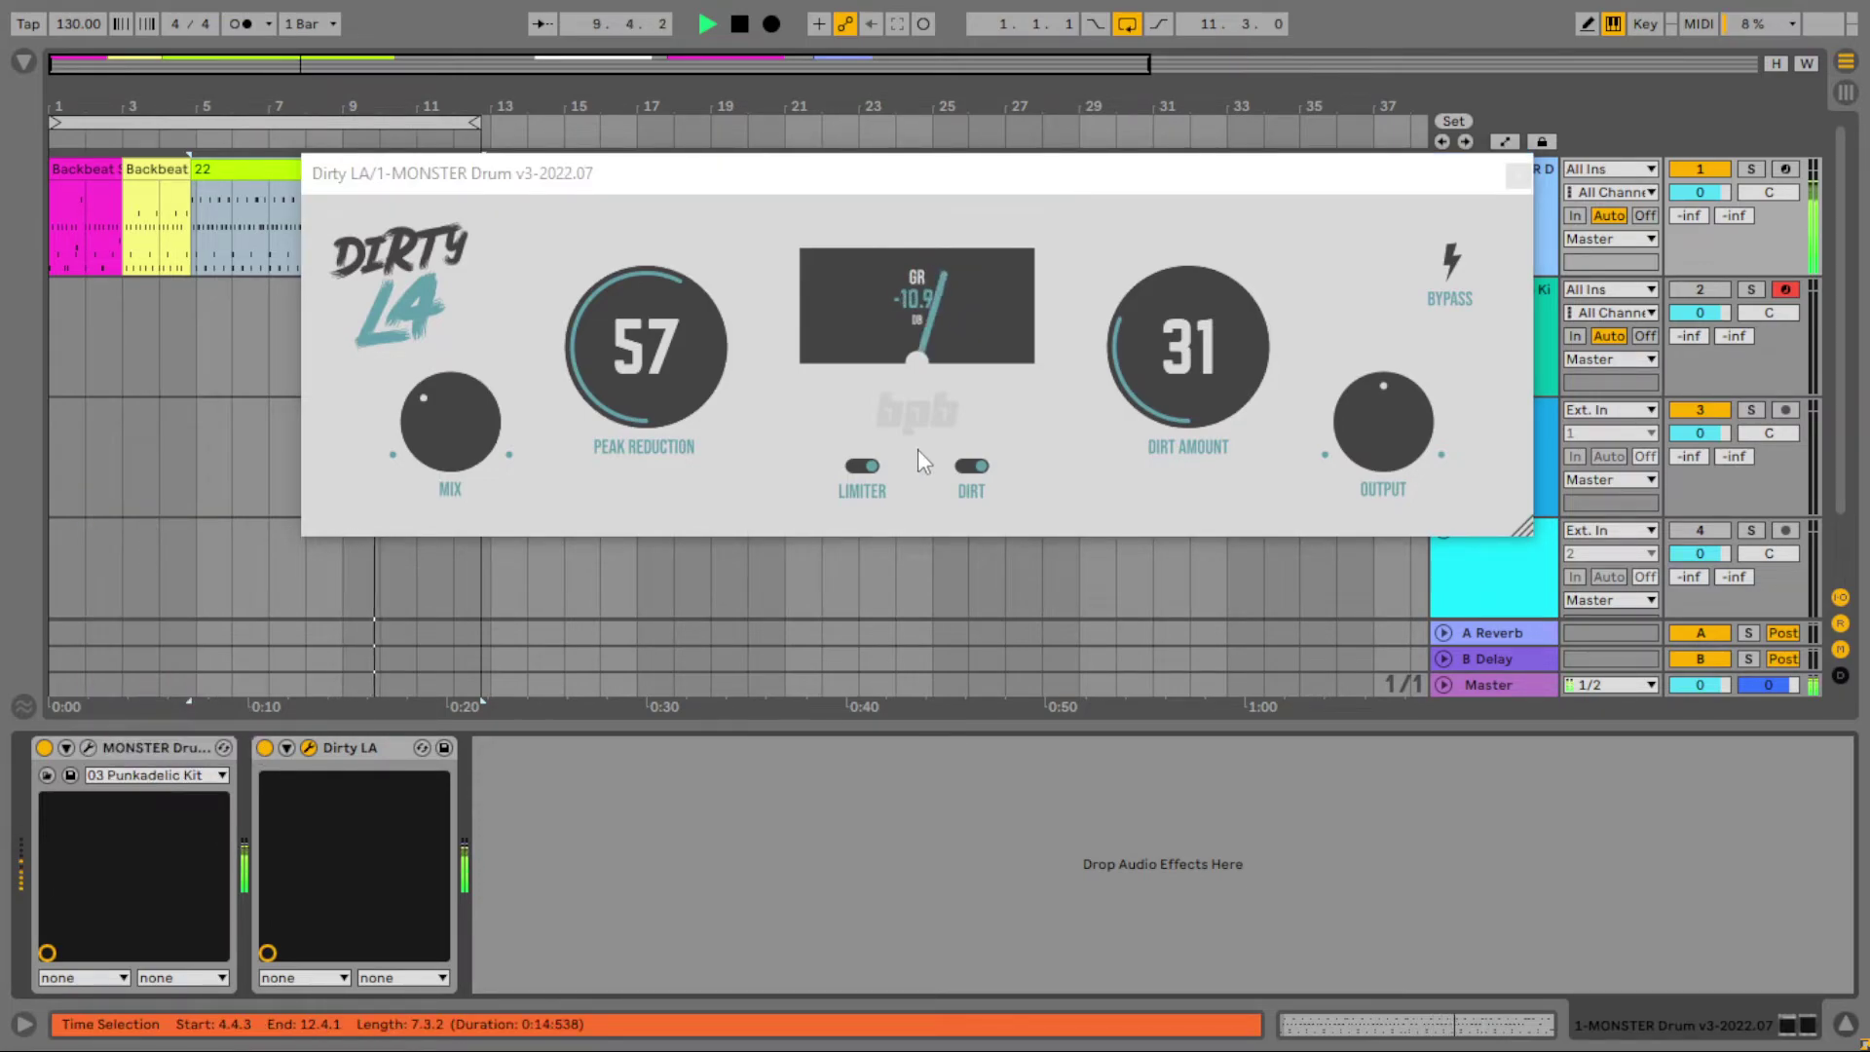
pyautogui.moveTo(672, 347); pyautogui.dragTo(674, 352)
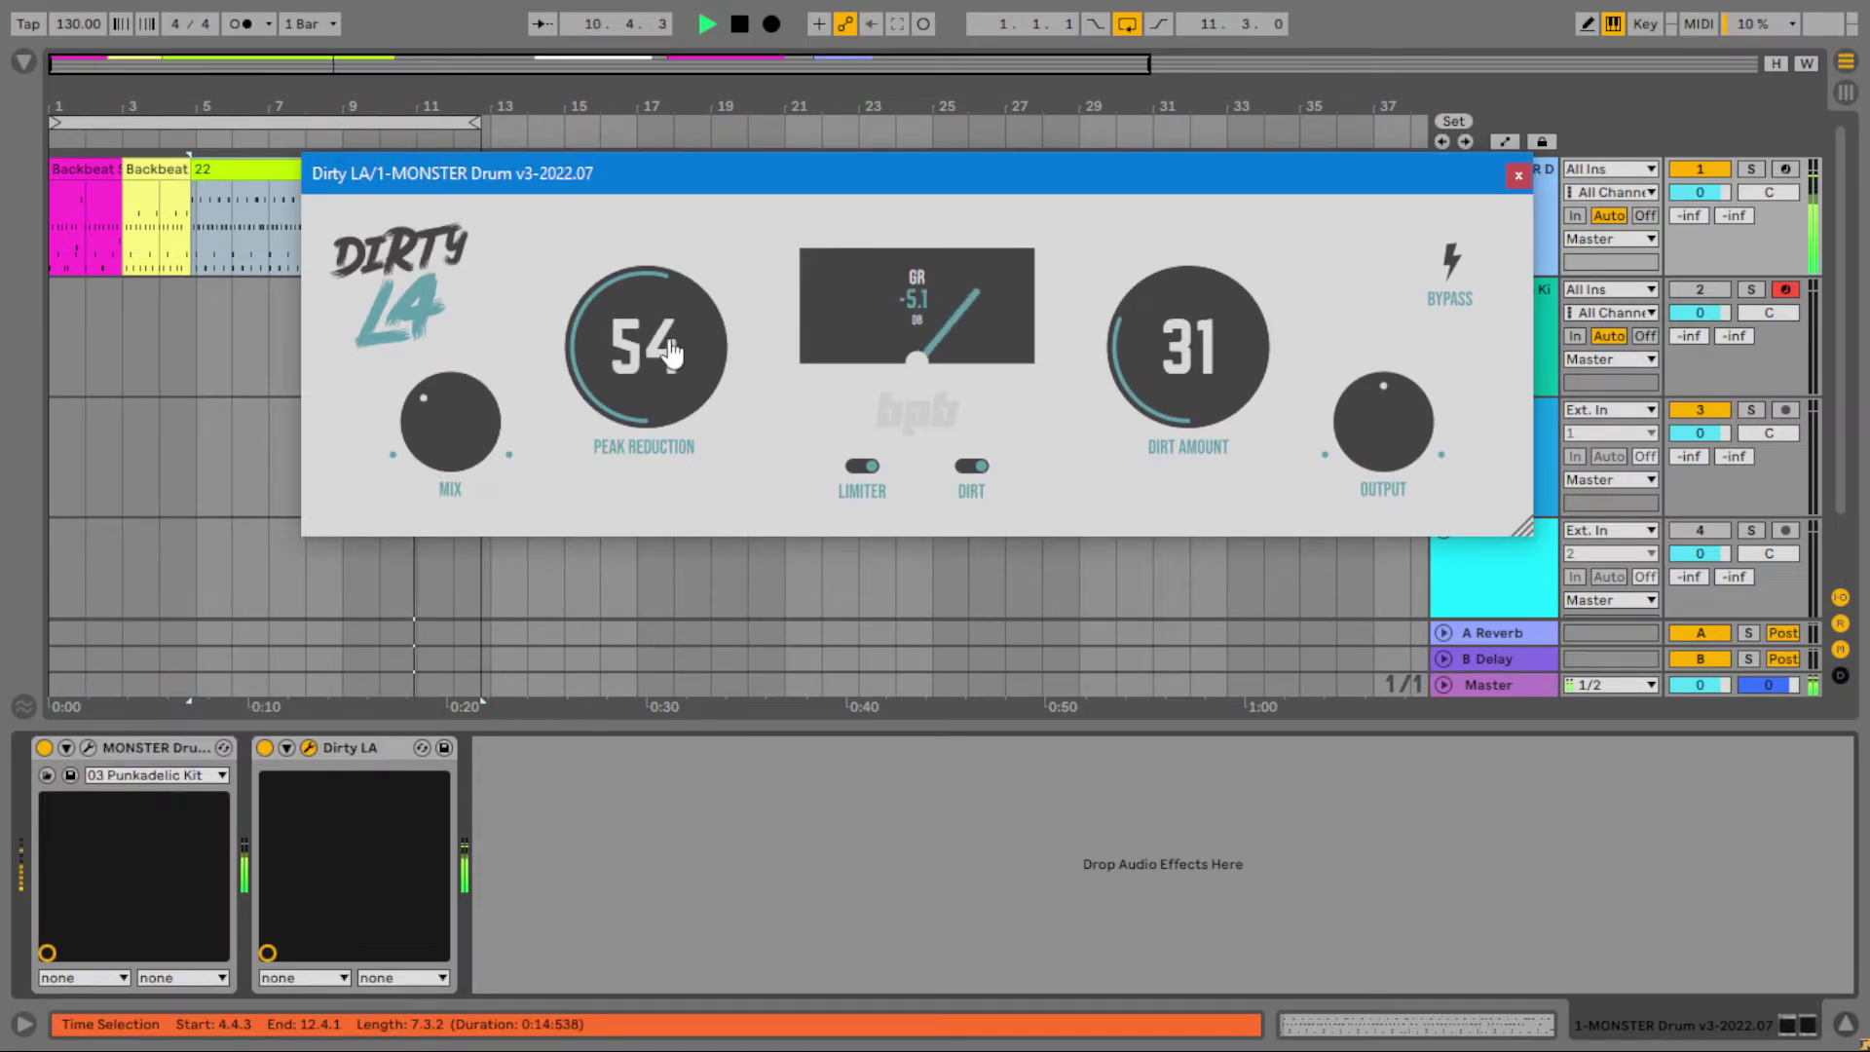
# - Load the 05 RacikSuara Vintage kit and audition it with the Dirty LA effect bypassed
pyautogui.click(166, 773)
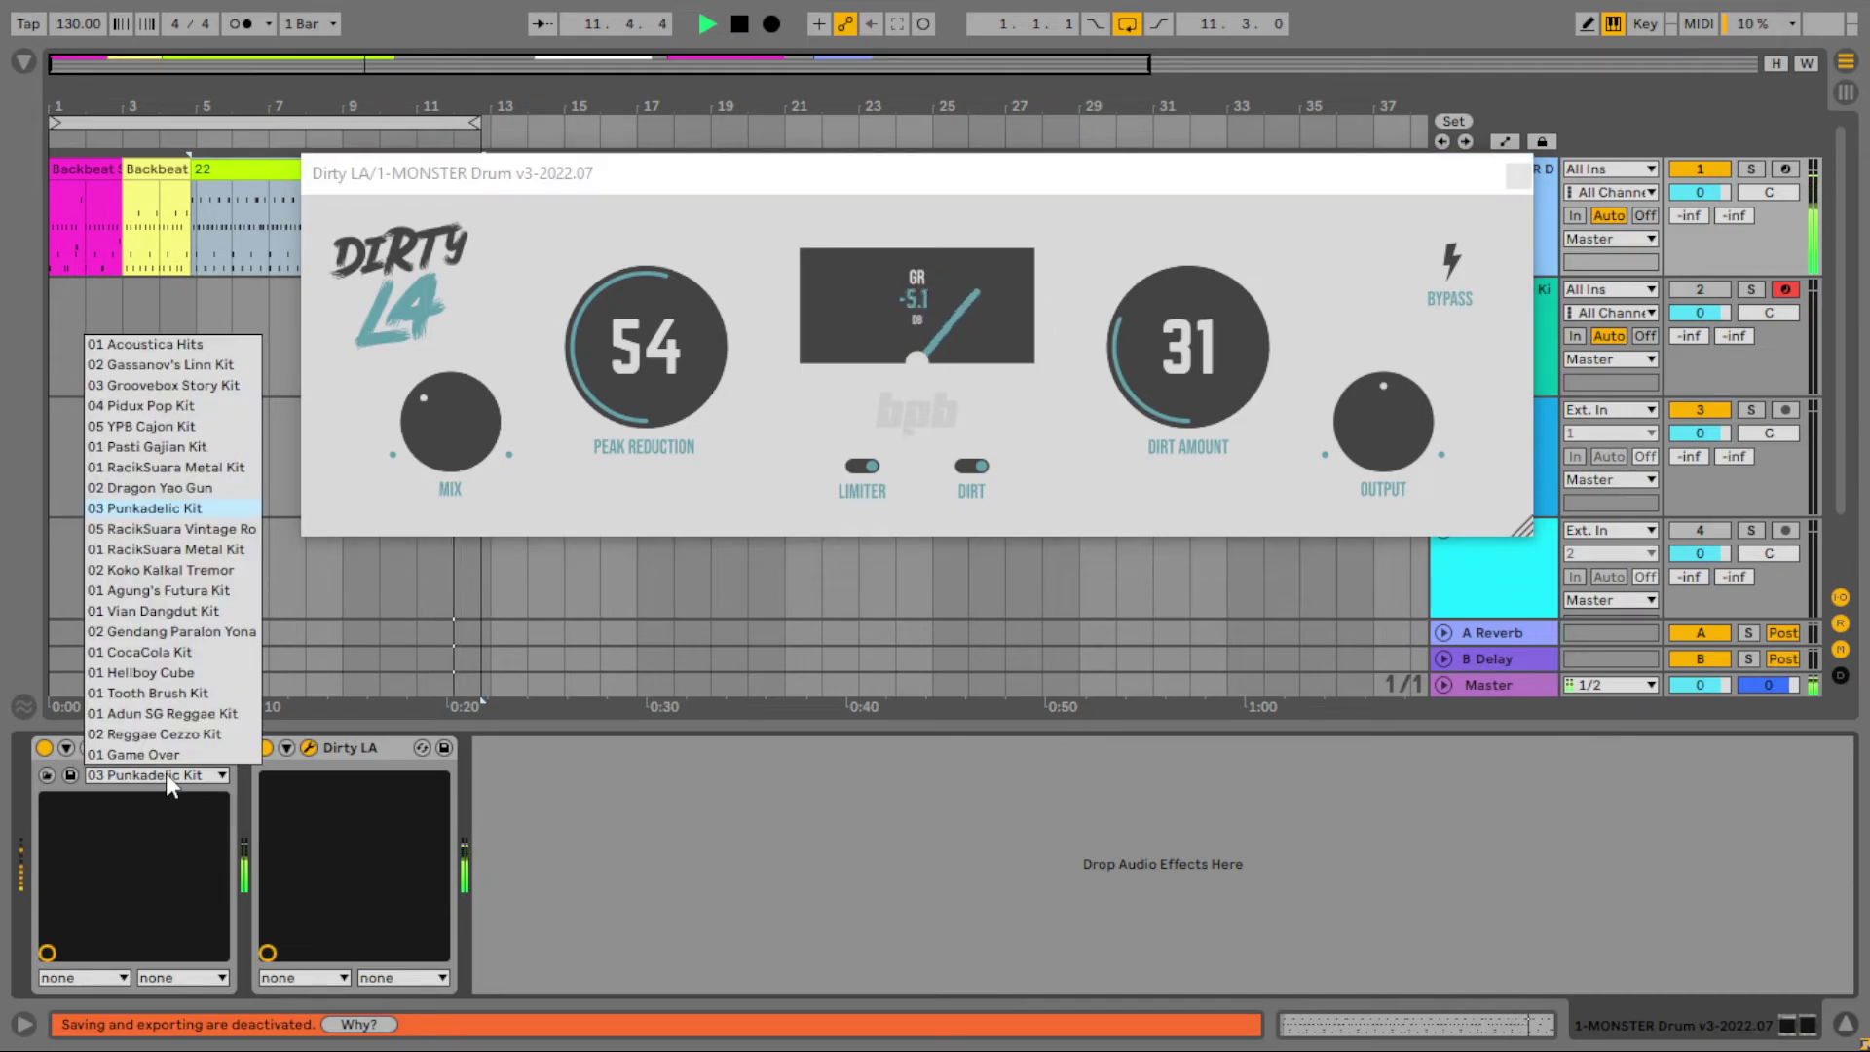
pyautogui.click(176, 531)
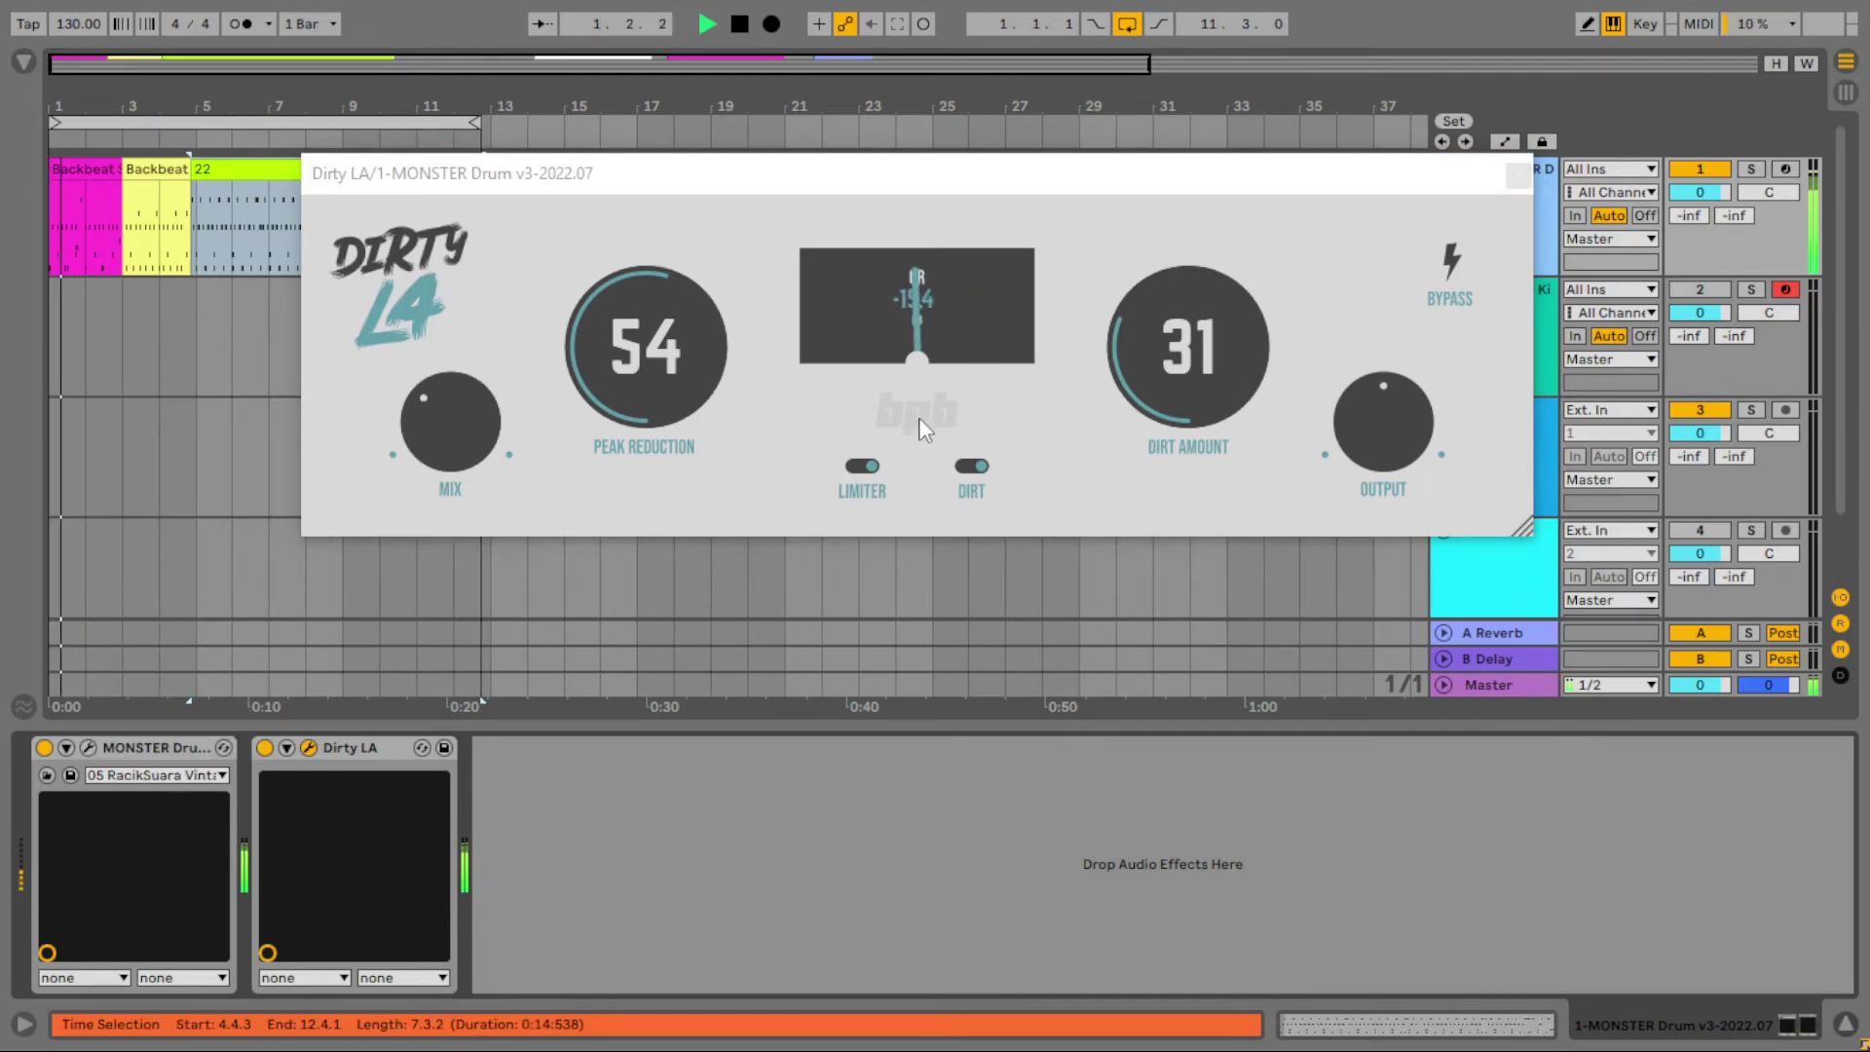
pyautogui.click(1451, 273)
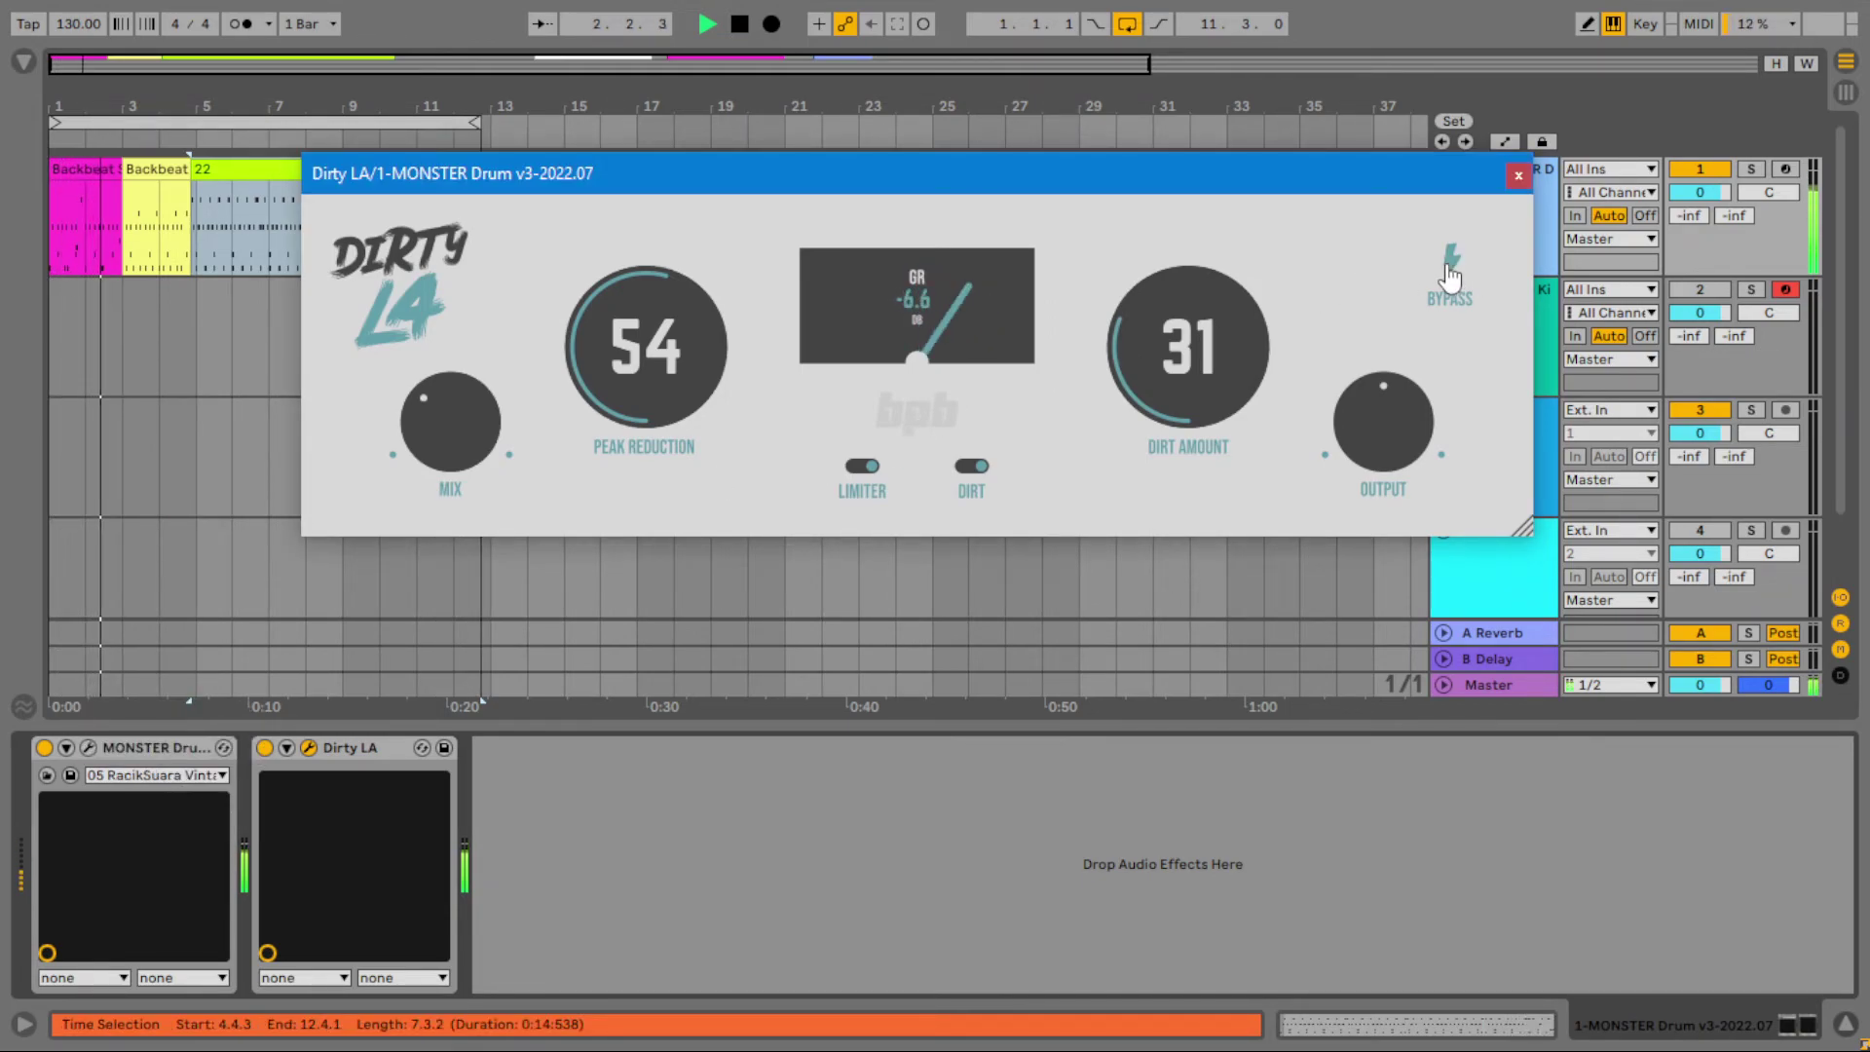
# - Switch Dirt off, set Peak Reduction to 11 and Mix to about 60%, and audition the Limiter off and back on
pyautogui.click(857, 469)
pyautogui.click(969, 469)
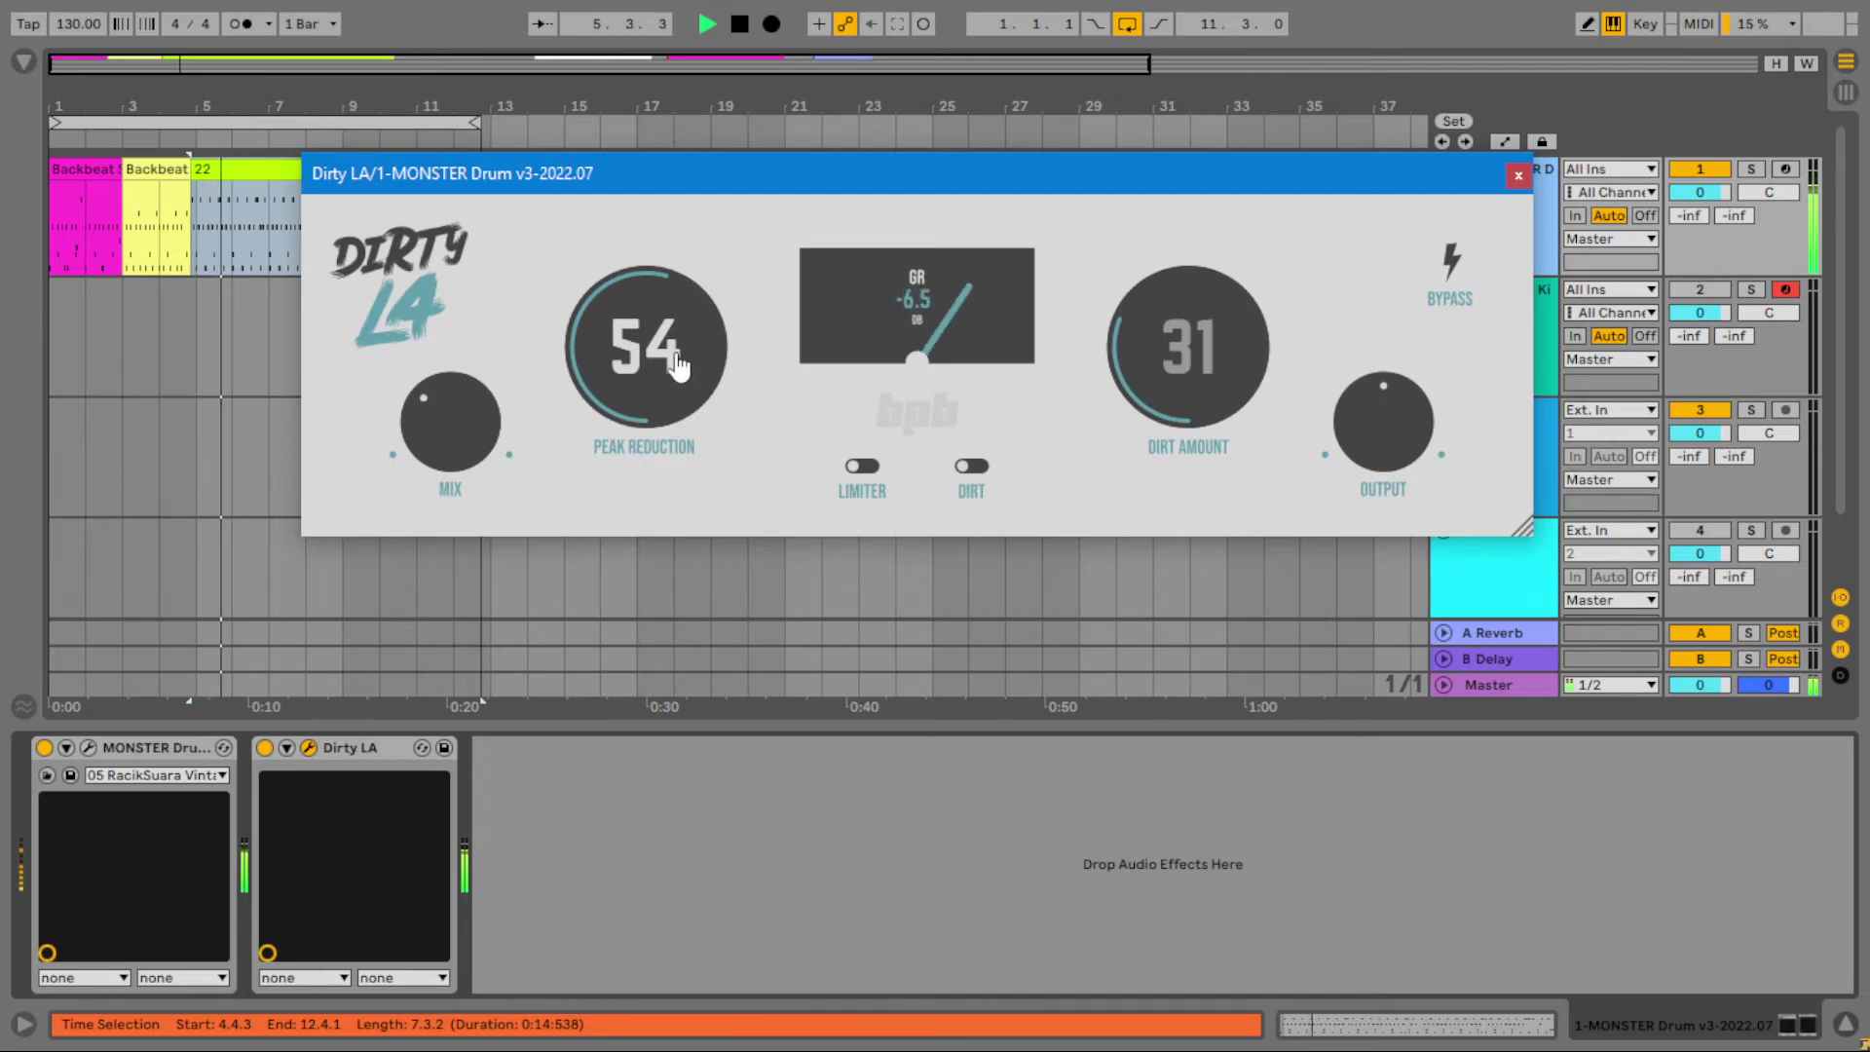
pyautogui.moveTo(488, 437); pyautogui.dragTo(492, 351)
pyautogui.moveTo(614, 363)
pyautogui.mouseDown()
pyautogui.moveTo(612, 306)
pyautogui.moveTo(612, 397)
pyautogui.mouseUp()
pyautogui.moveTo(475, 433); pyautogui.dragTo(477, 448)
pyautogui.moveTo(616, 358)
pyautogui.mouseDown()
pyautogui.moveTo(624, 372)
pyautogui.moveTo(619, 351)
pyautogui.mouseUp()
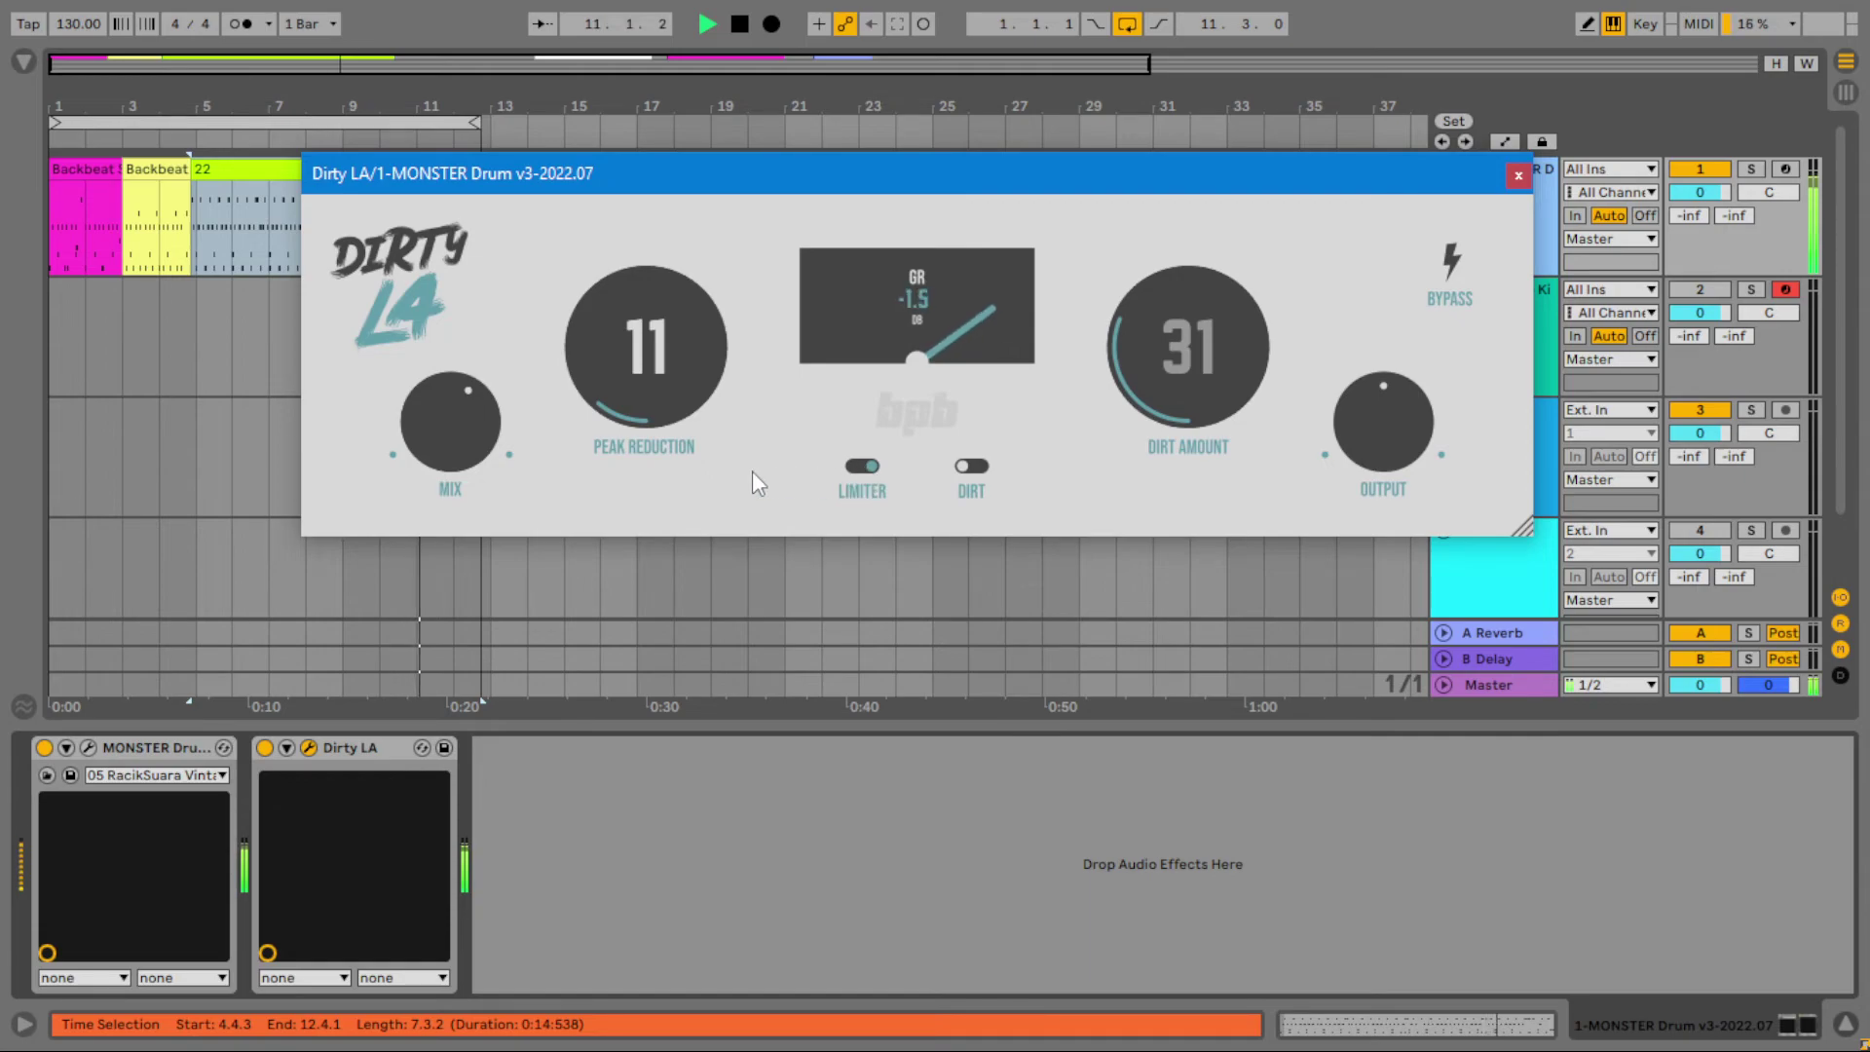
# - Load the 01 RacikSuara Metal Kit listed directly after the 05 RacikSuara Vintage kit
pyautogui.click(158, 779)
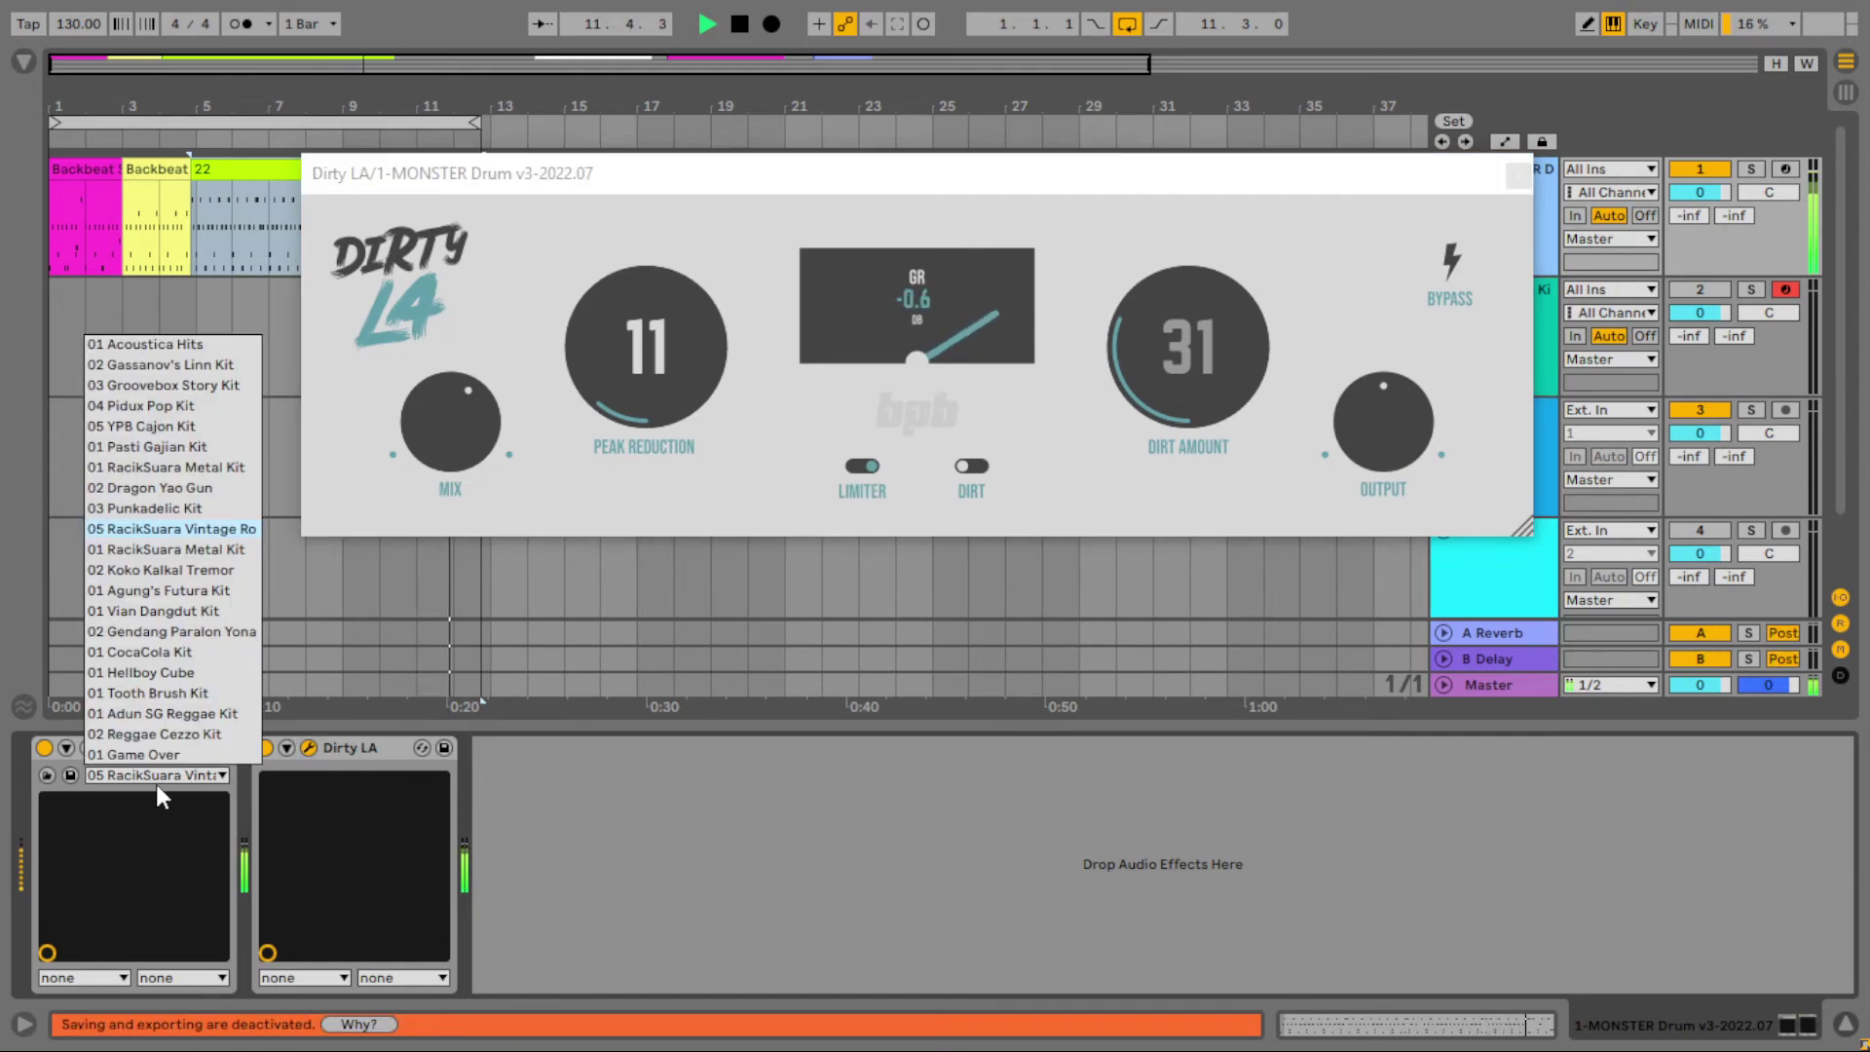
pyautogui.click(152, 550)
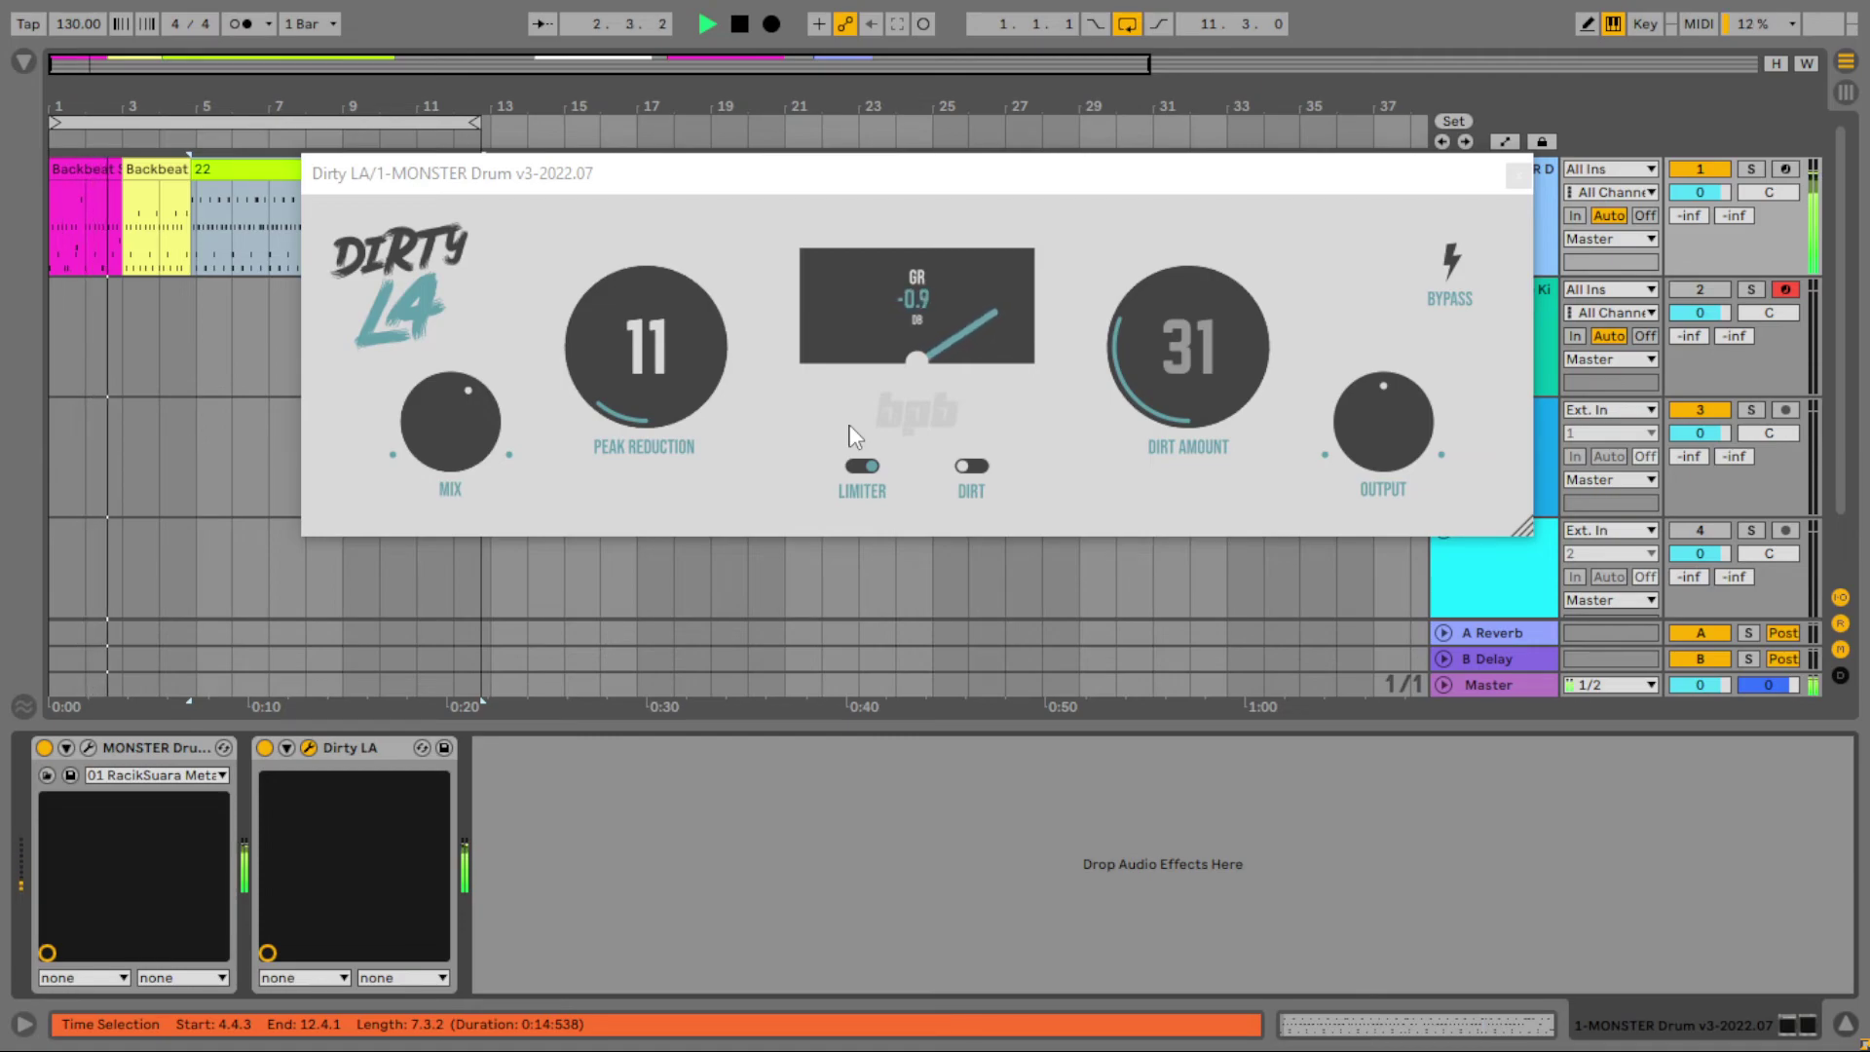
# - Switch Dirt back on with Dirt Amount set to 7, and bypass the effect to compare the sound
pyautogui.click(1185, 347)
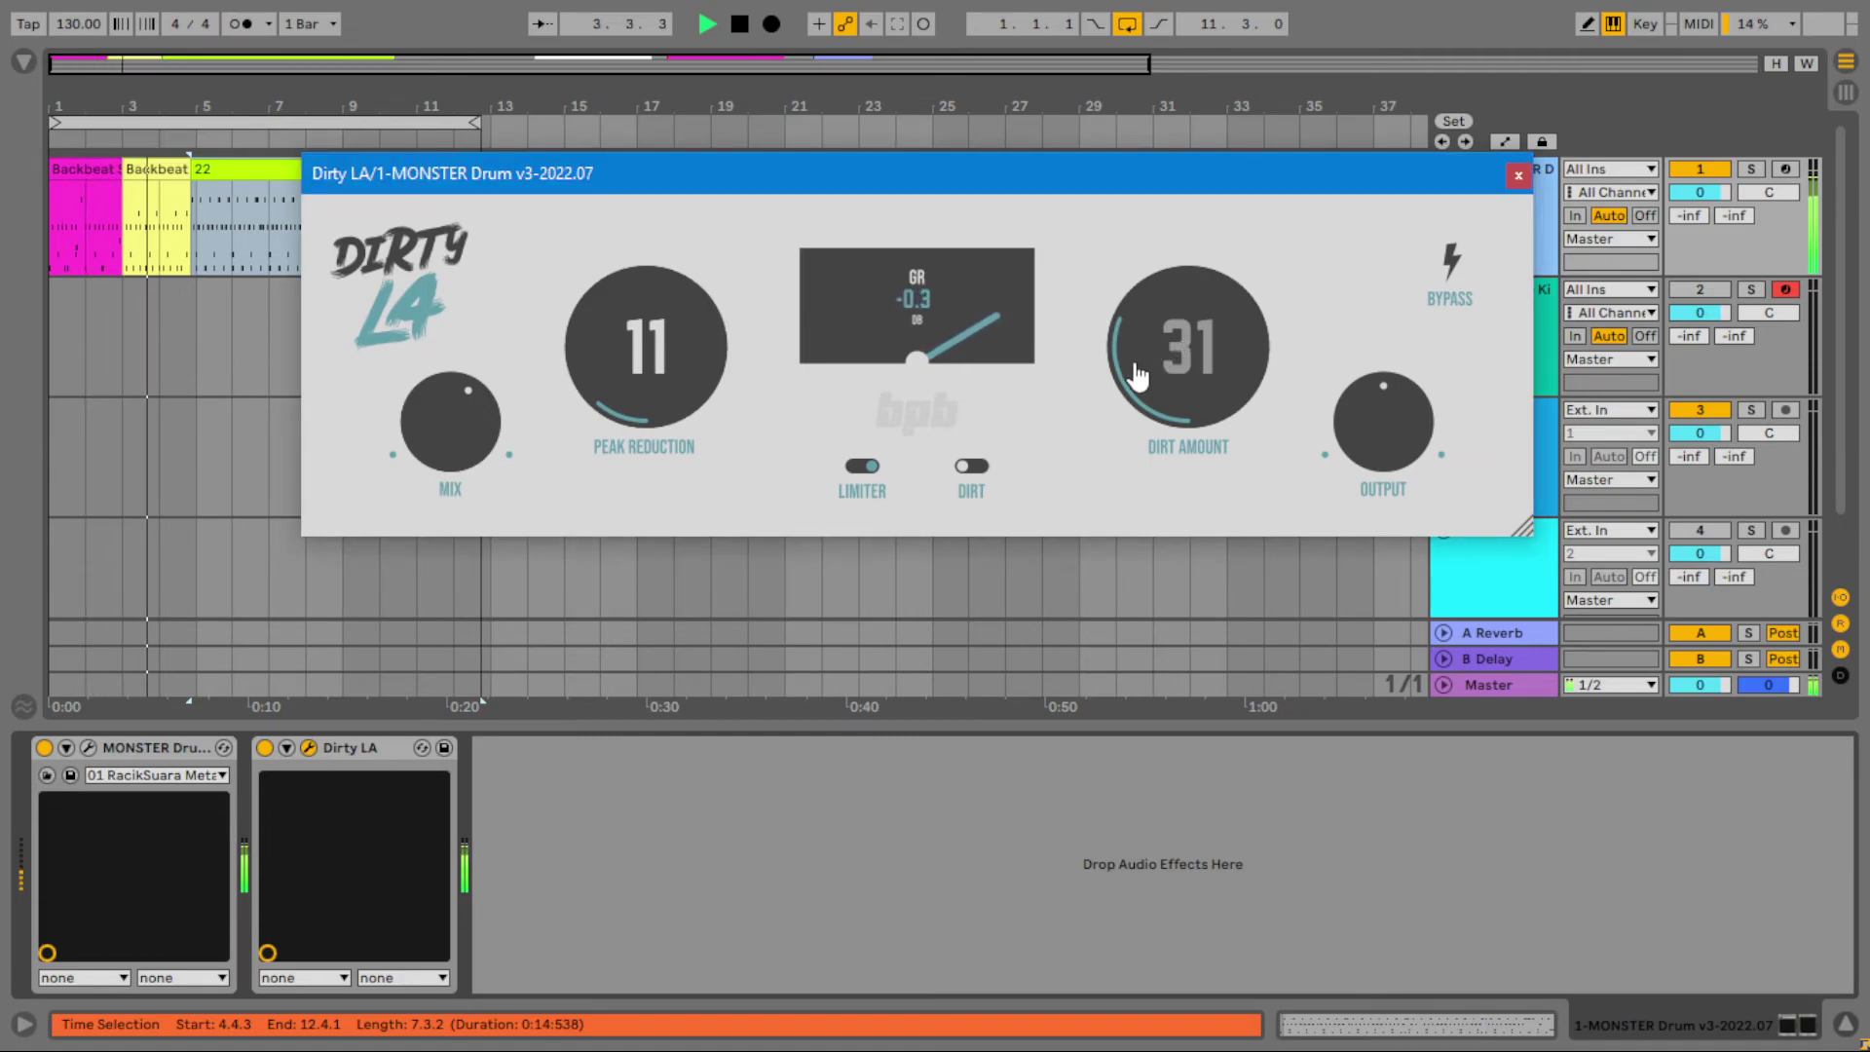
pyautogui.click(972, 466)
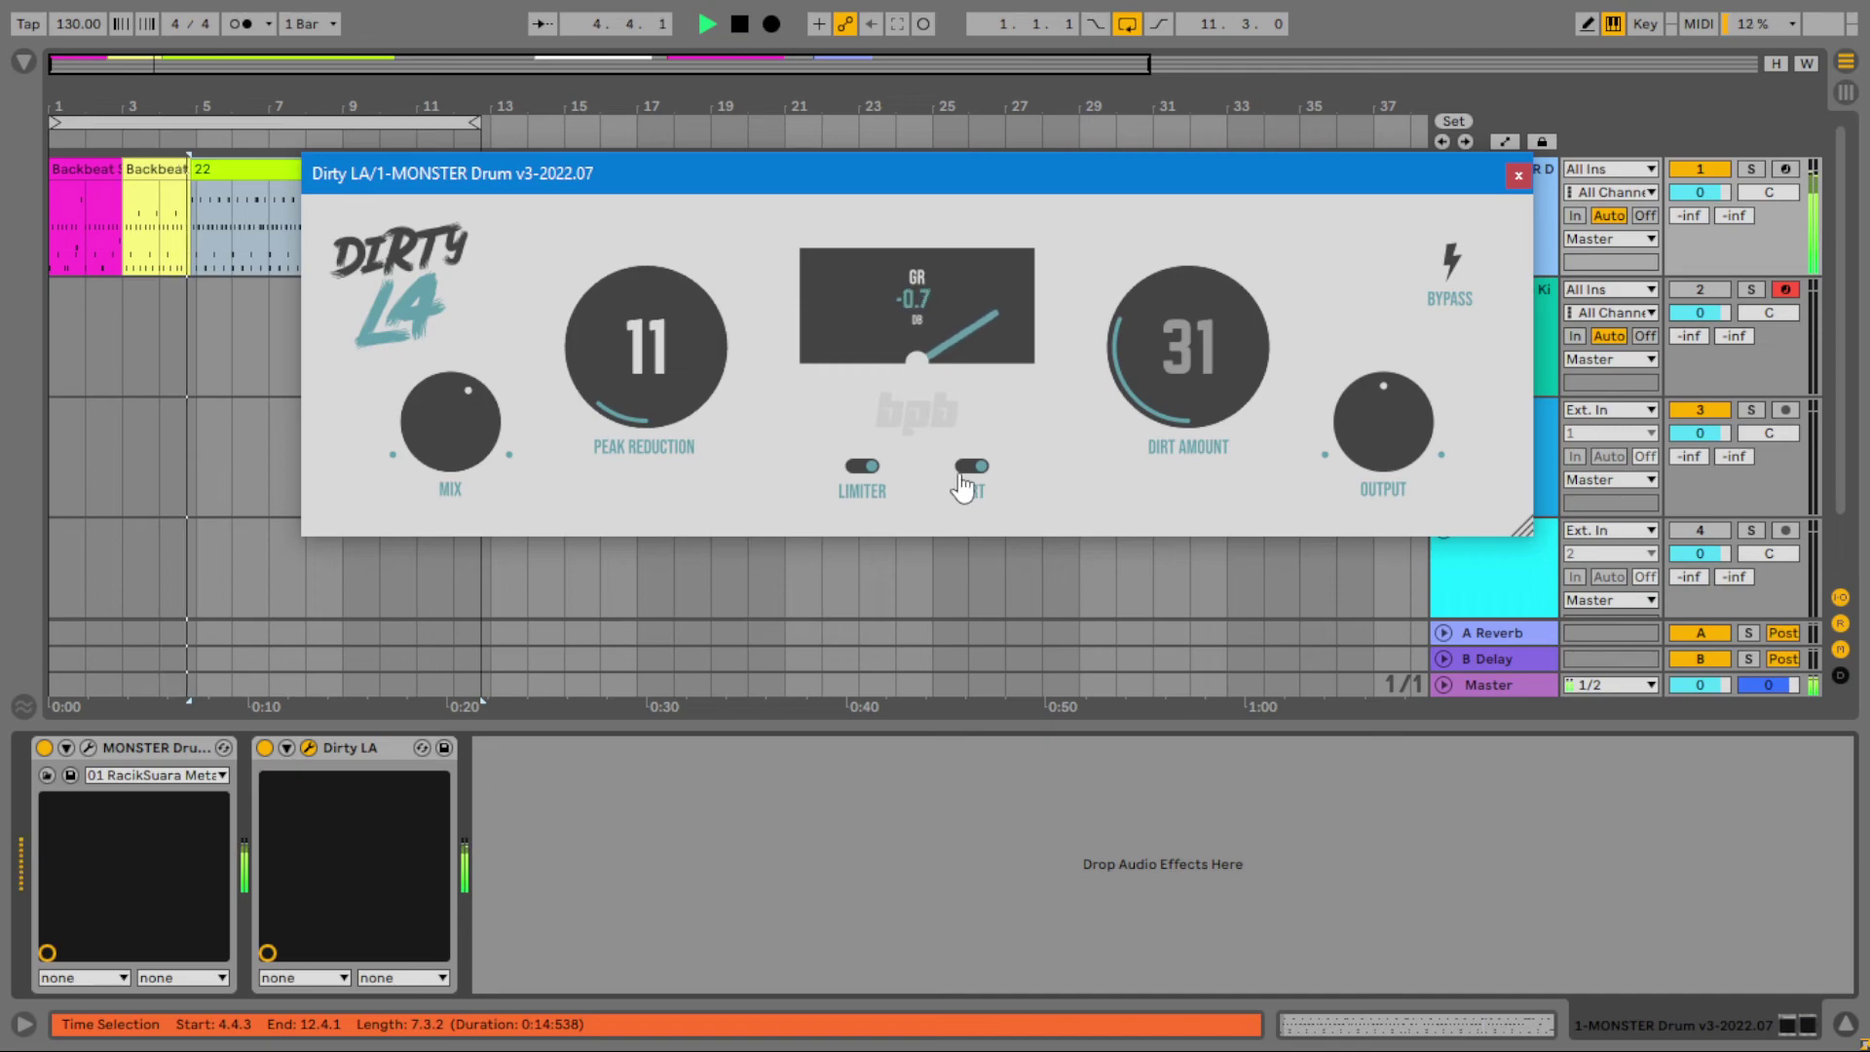
pyautogui.moveTo(1188, 343); pyautogui.dragTo(1201, 401)
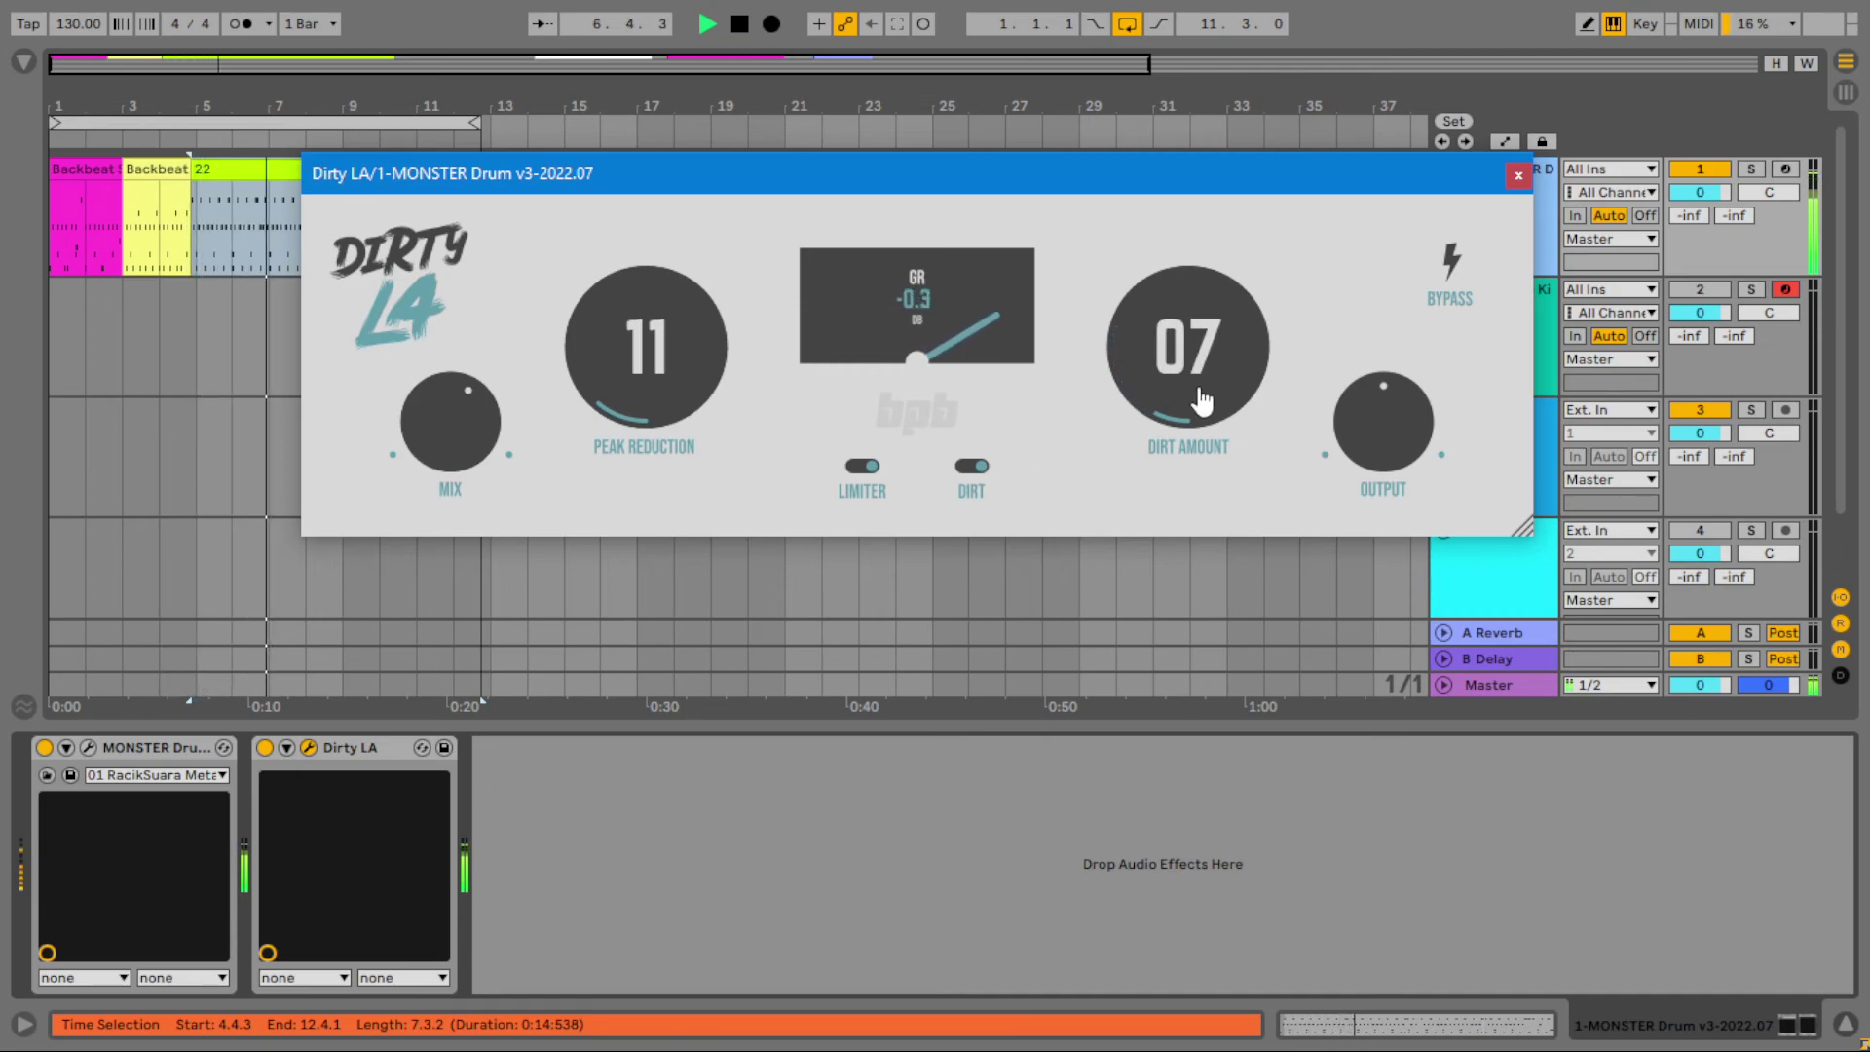
pyautogui.click(1455, 265)
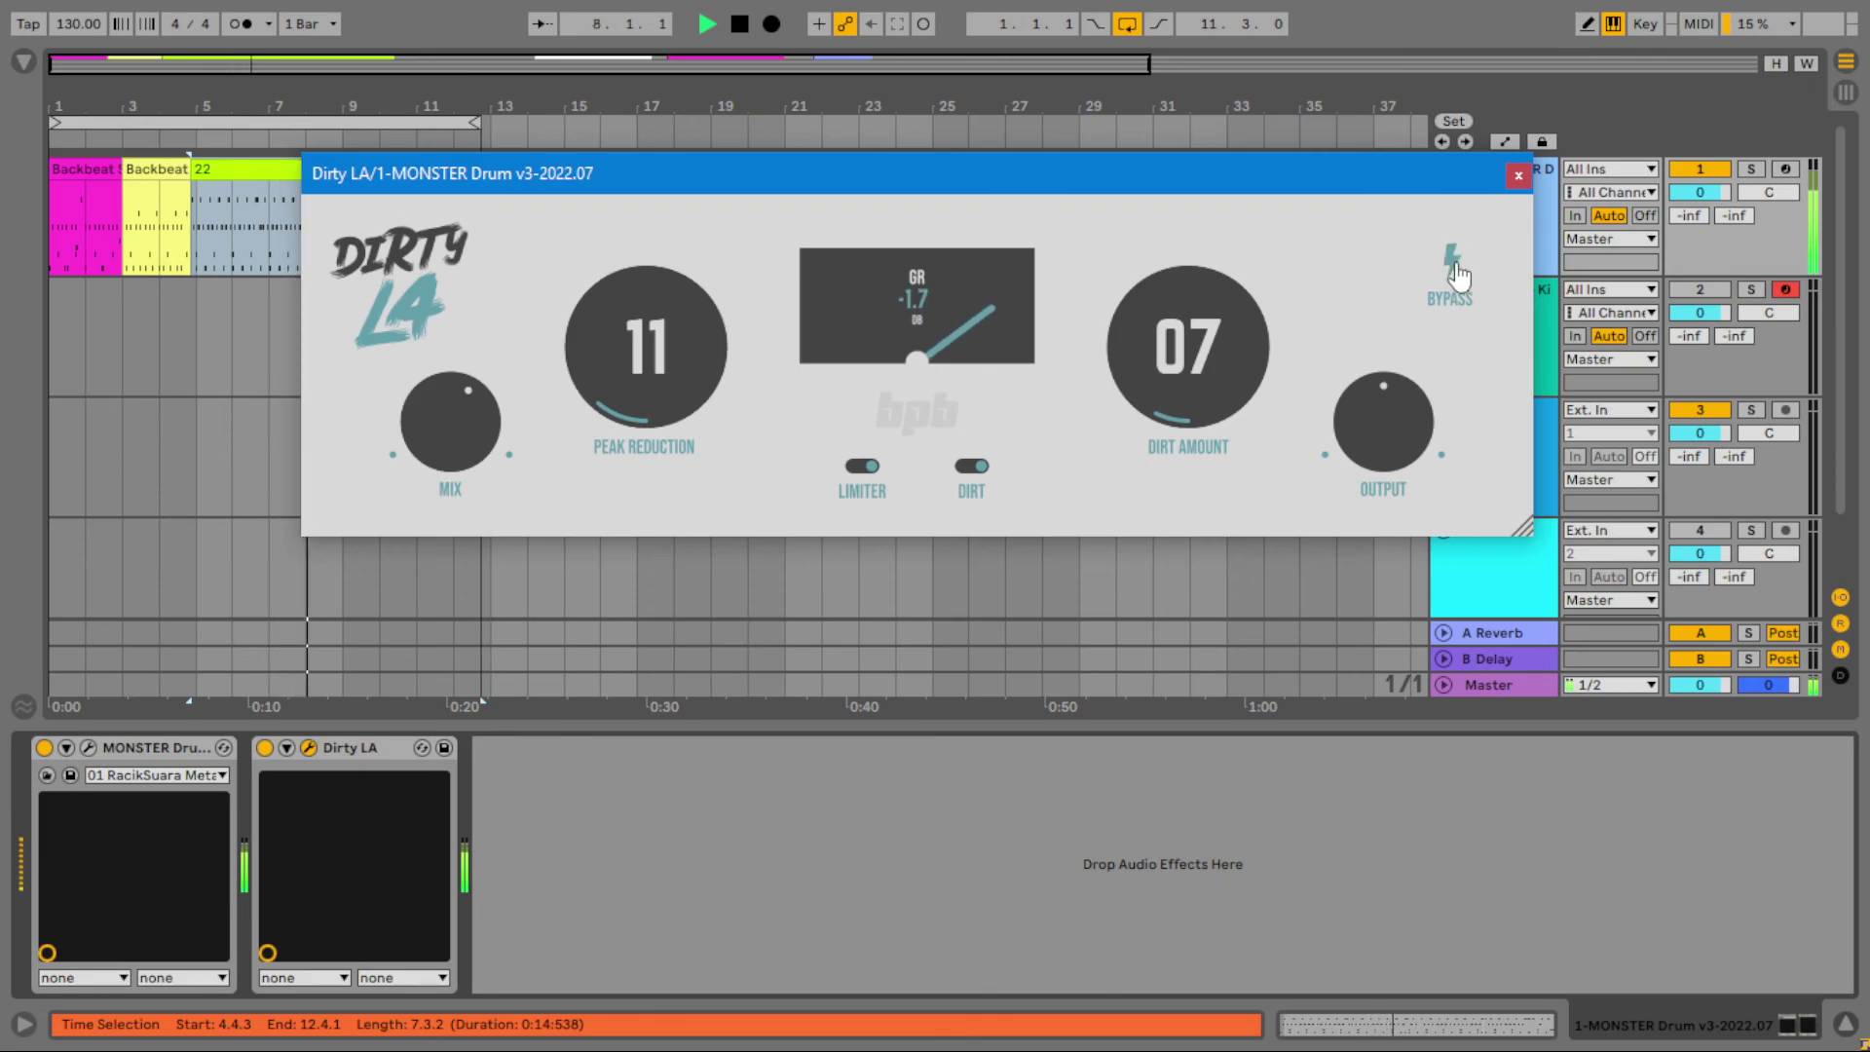